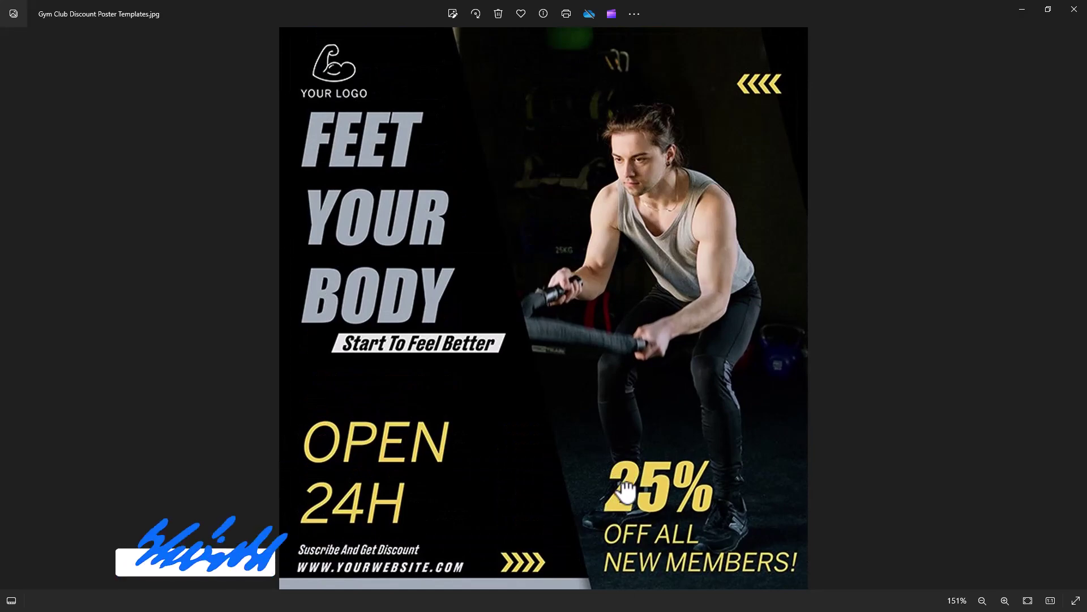
# Finish viewing the gym club poster and examine the Hair And Makeup Discount poster close up.
pyautogui.scroll(-2, 677, 512)
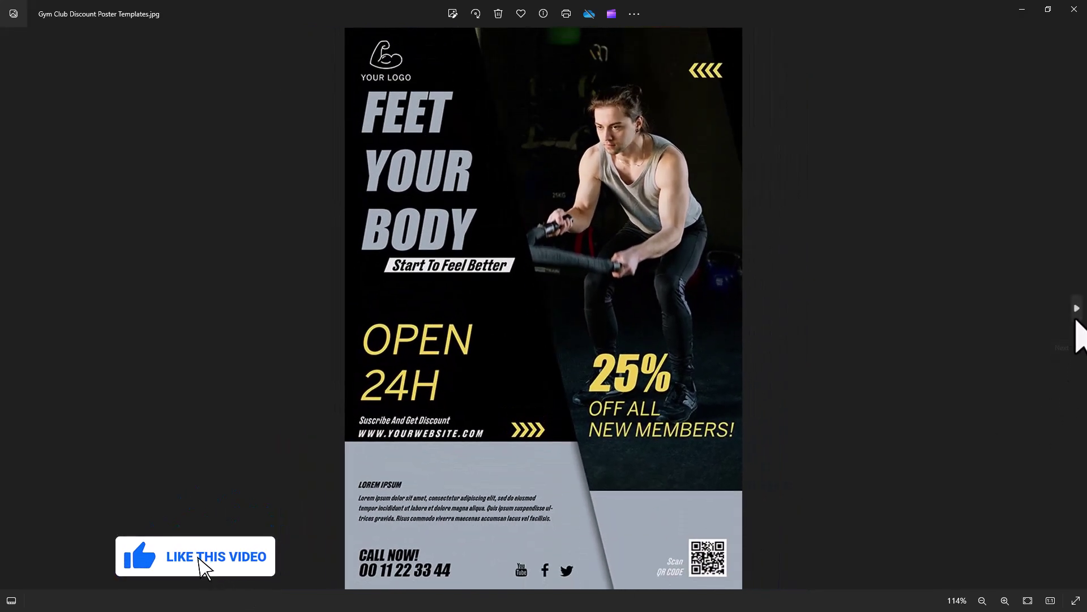
pyautogui.click(1076, 320)
pyautogui.scroll(2, 563, 281)
pyautogui.moveTo(562, 280); pyautogui.dragTo(566, 232)
pyautogui.scroll(-2, 621, 444)
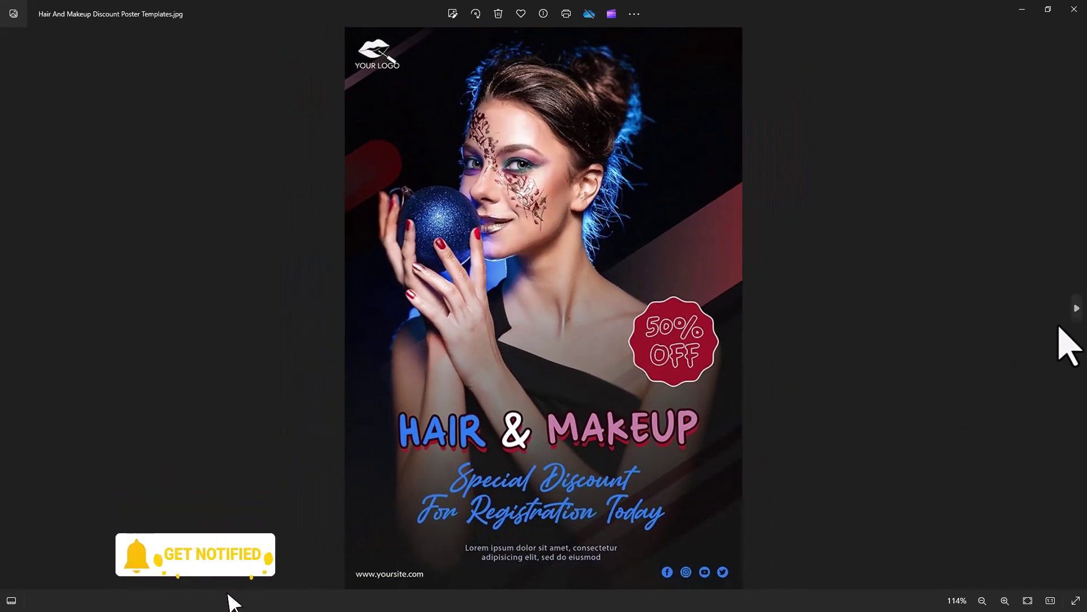
# Advance through the Home Is Where You and Life Style Food Healthy posters, examining each design close up.
pyautogui.click(1083, 325)
pyautogui.scroll(1, 660, 449)
pyautogui.moveTo(643, 303)
pyautogui.mouseDown()
pyautogui.moveTo(642, 448)
pyautogui.moveTo(627, 413)
pyautogui.mouseUp()
pyautogui.scroll(-2, 636, 502)
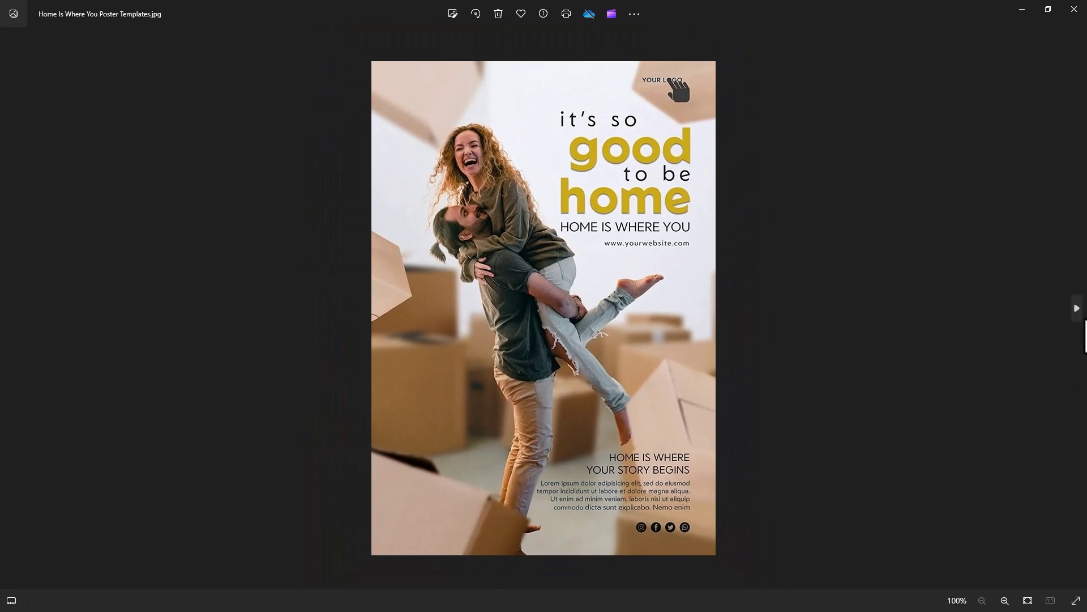
pyautogui.click(1076, 317)
pyautogui.scroll(2, 590, 442)
pyautogui.moveTo(595, 397); pyautogui.dragTo(634, 461)
pyautogui.scroll(-2, 635, 462)
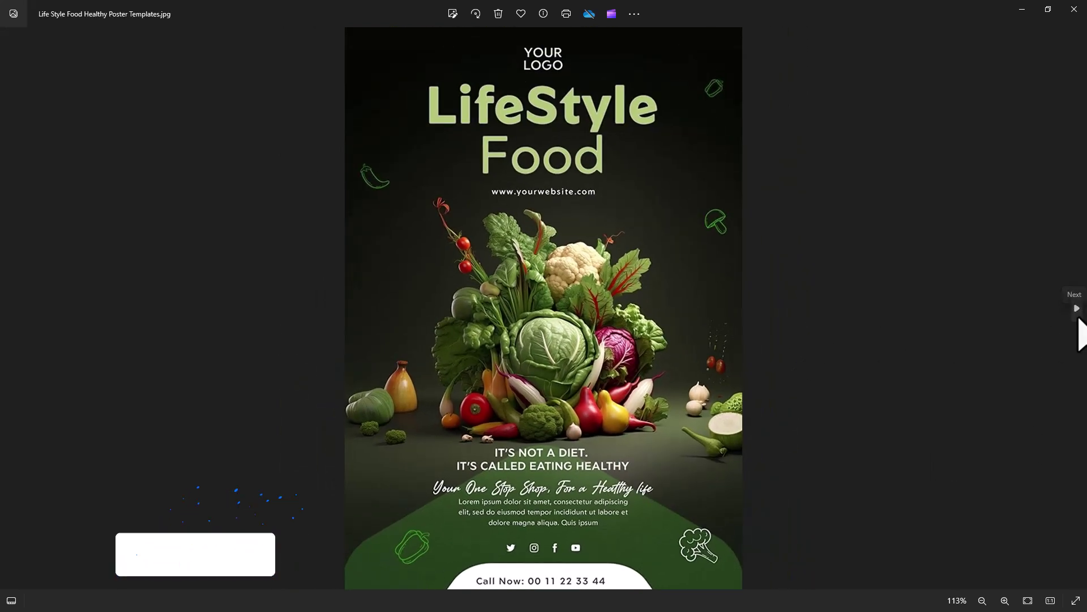
# View the Lipstick poster and the Music Poster Discount template in turn, inspecting their layout and text in detail.
pyautogui.click(1079, 314)
pyautogui.scroll(2, 567, 430)
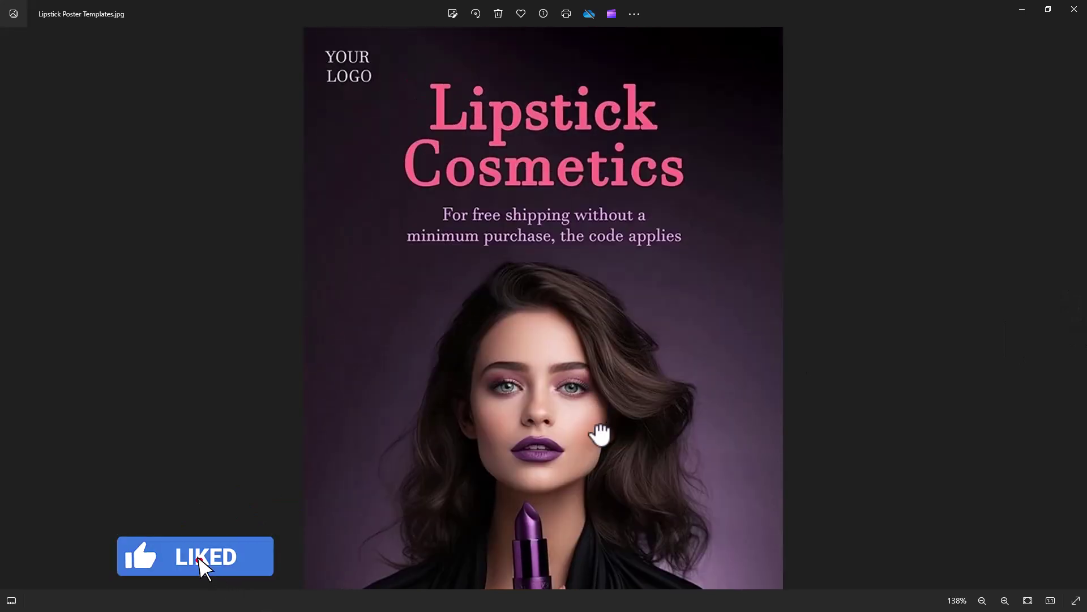
pyautogui.moveTo(600, 432); pyautogui.dragTo(577, 272)
pyautogui.scroll(-1, 609, 453)
pyautogui.scroll(-2, 609, 452)
pyautogui.click(1077, 312)
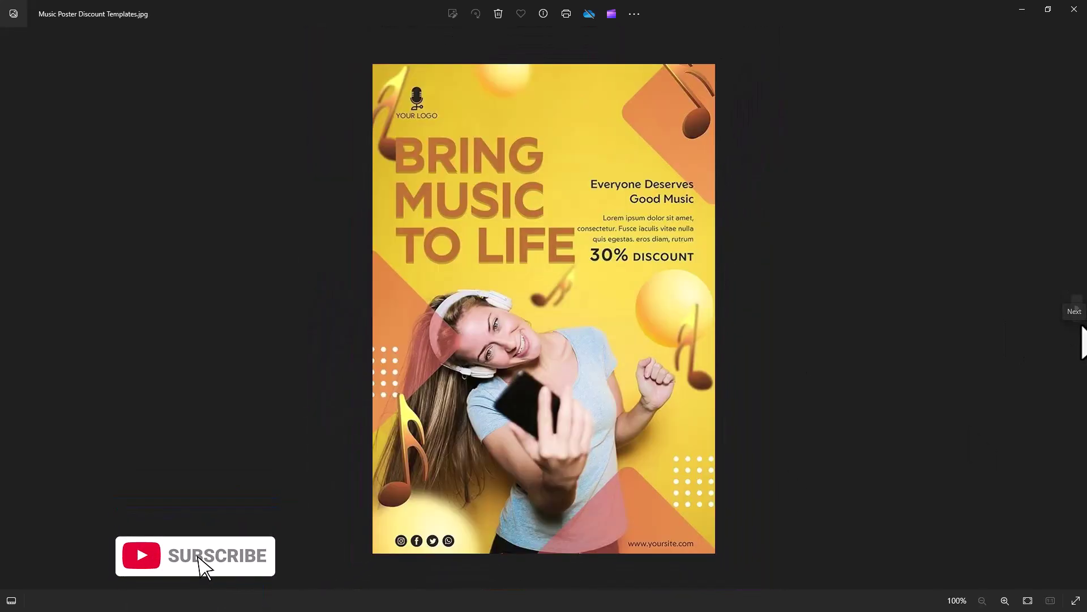
pyautogui.scroll(2, 651, 400)
pyautogui.moveTo(612, 328); pyautogui.dragTo(615, 439)
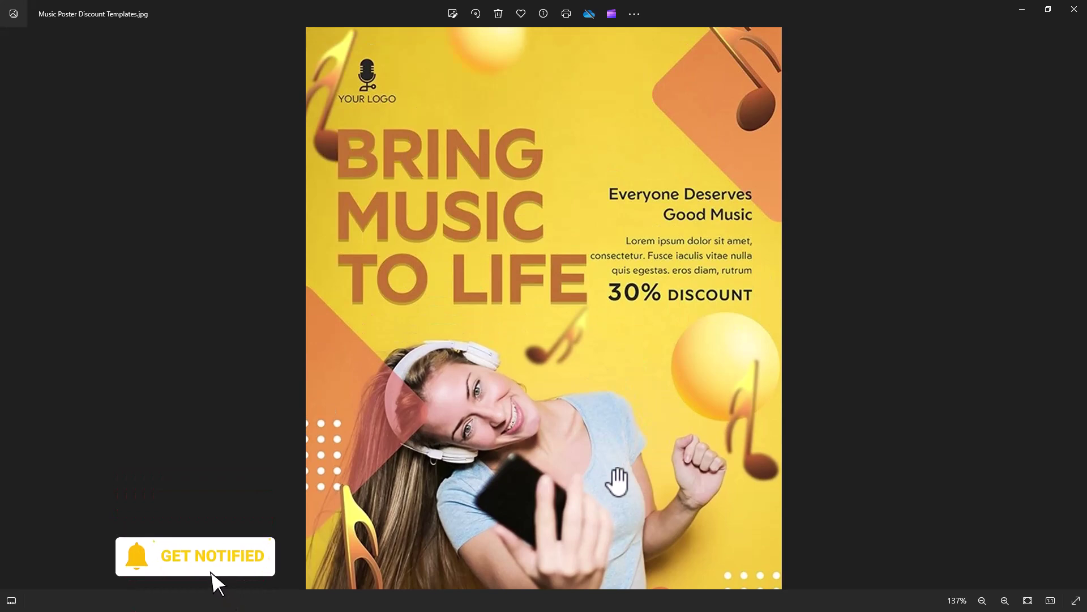
pyautogui.scroll(-2, 618, 481)
# Examine the template following the music poster and the Nail Salon Discount Sale poster at closer range.
pyautogui.click(1076, 308)
pyautogui.scroll(2, 651, 413)
pyautogui.moveTo(612, 316); pyautogui.dragTo(616, 268)
pyautogui.scroll(-3, 698, 498)
pyautogui.click(1075, 318)
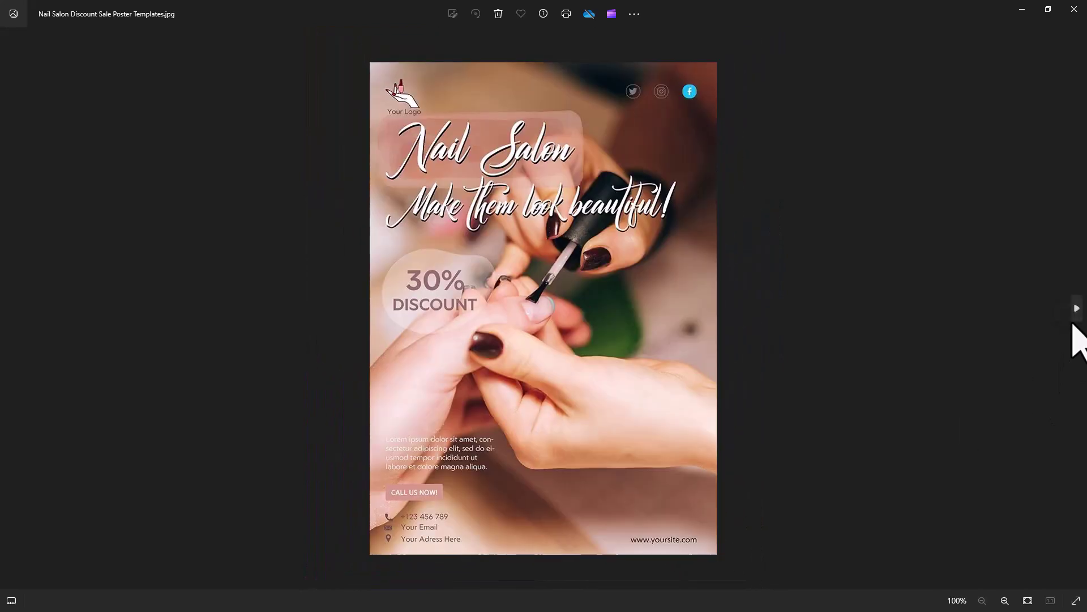
pyautogui.scroll(3, 627, 427)
pyautogui.moveTo(609, 308); pyautogui.dragTo(622, 395)
pyautogui.scroll(-3, 631, 502)
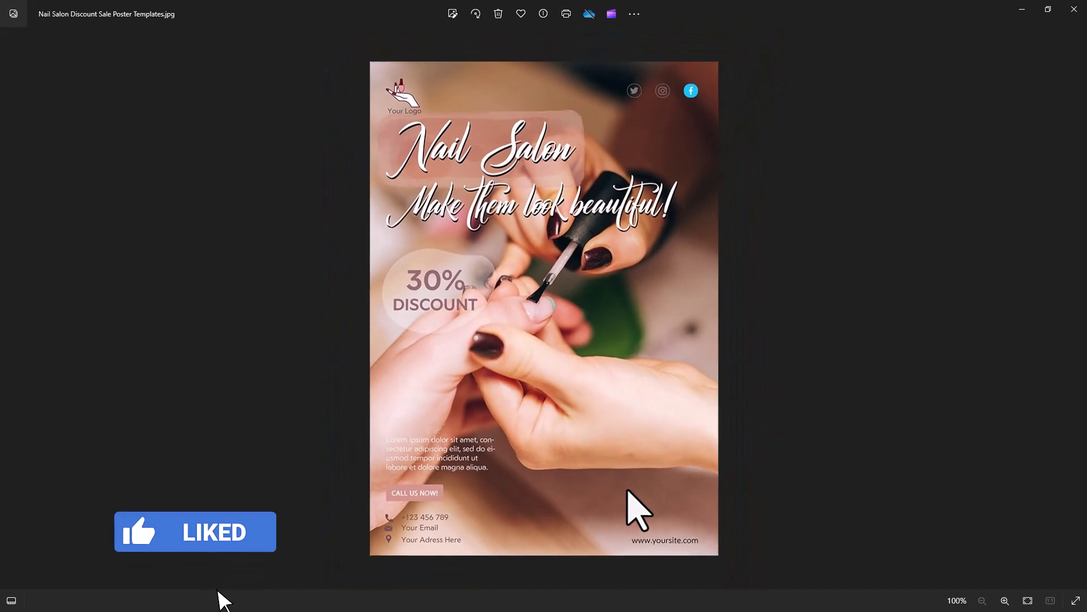
# Review the Natural and Beauty poster and the Pineapple And Orange Juice poster, magnifying each to check its details.
pyautogui.click(1079, 314)
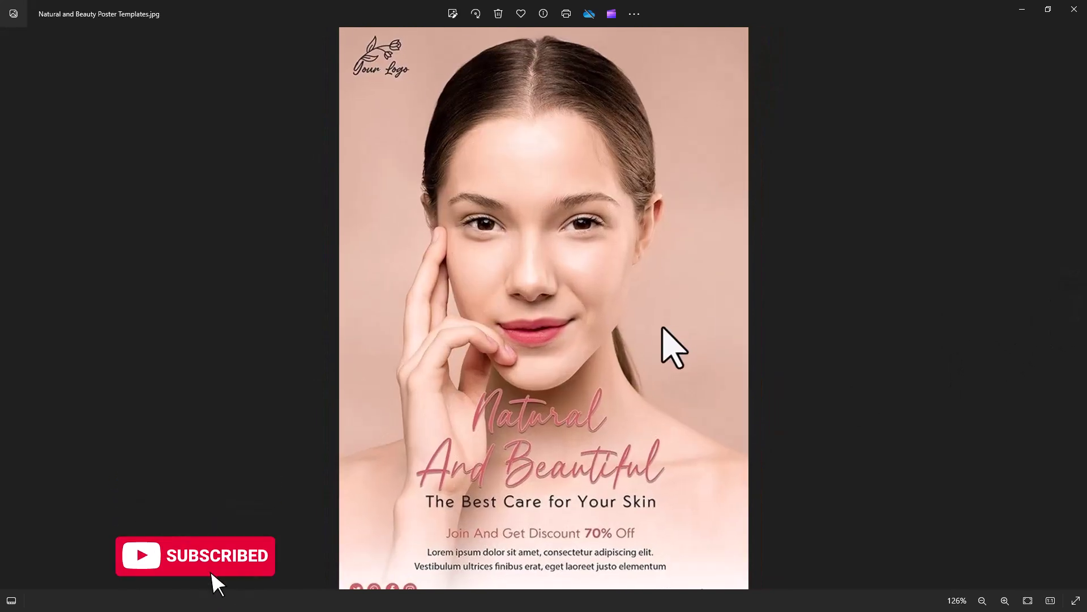
pyautogui.scroll(3, 623, 306)
pyautogui.moveTo(585, 274); pyautogui.dragTo(589, 350)
pyautogui.moveTo(604, 473); pyautogui.dragTo(578, 324)
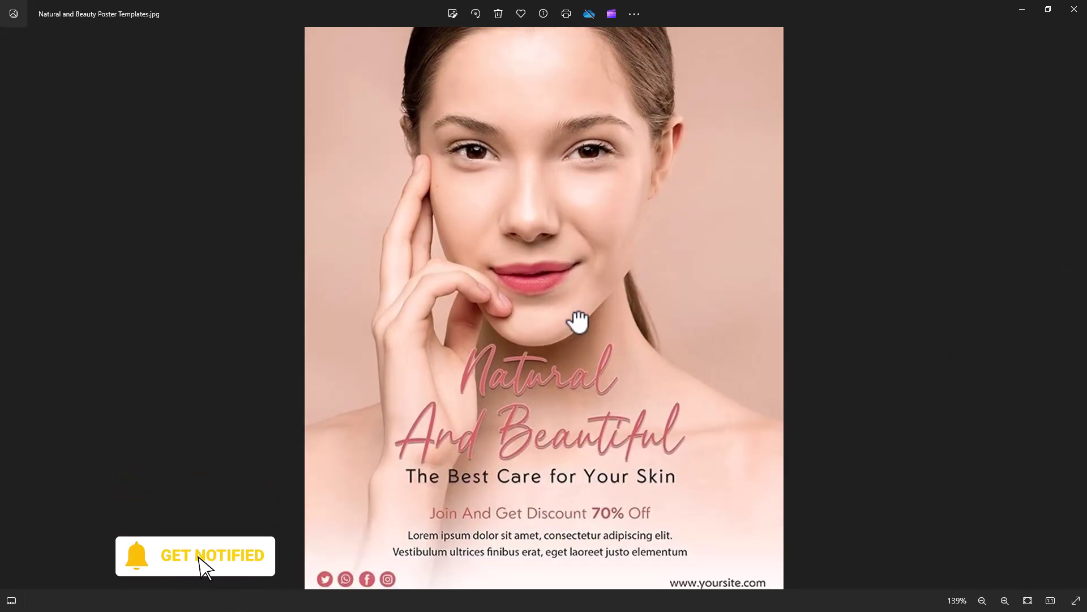
pyautogui.scroll(-3, 617, 436)
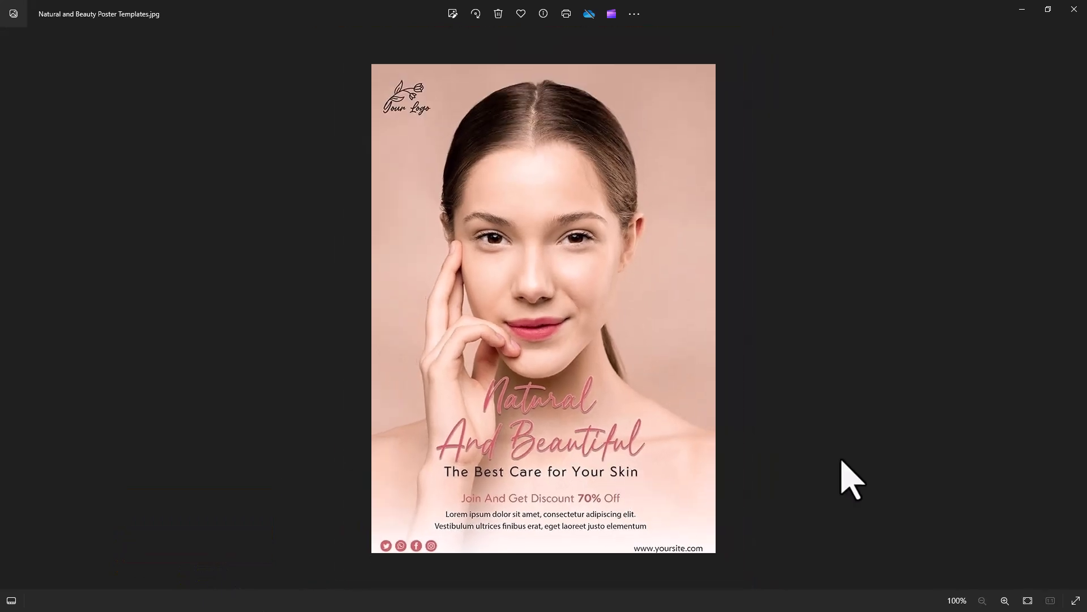
pyautogui.click(1077, 334)
pyautogui.scroll(4, 585, 212)
pyautogui.moveTo(584, 211)
pyautogui.mouseDown()
pyautogui.moveTo(602, 400)
pyautogui.moveTo(595, 214)
pyautogui.mouseUp()
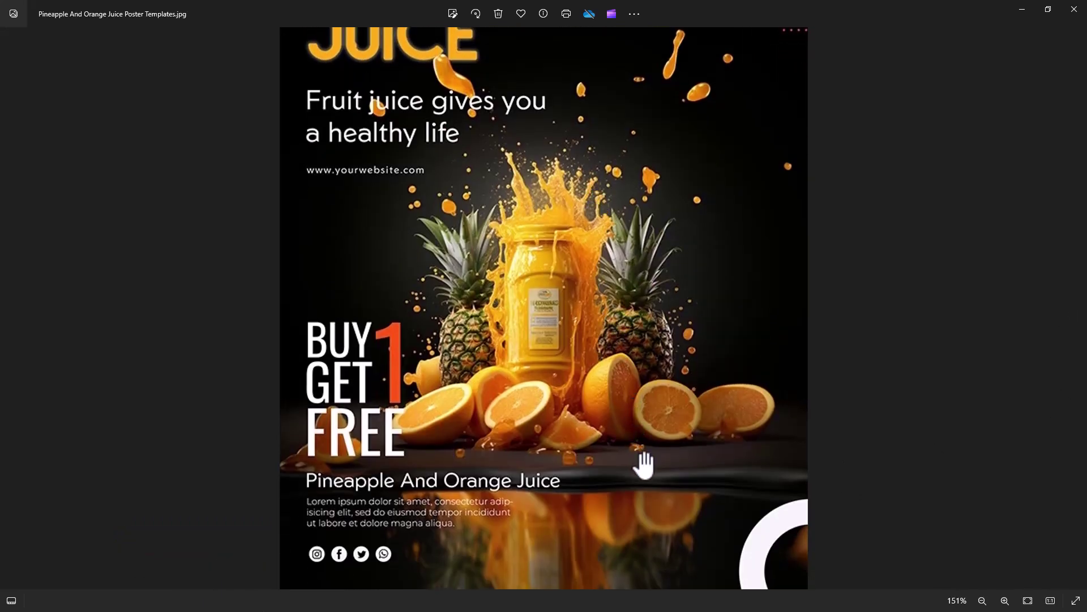
pyautogui.scroll(-2, 966, 437)
# Examine the Every Father Is A Hero and Happy International Day of Education posters close up.
pyautogui.click(1078, 335)
pyautogui.scroll(1, 635, 408)
pyautogui.moveTo(622, 267); pyautogui.dragTo(641, 390)
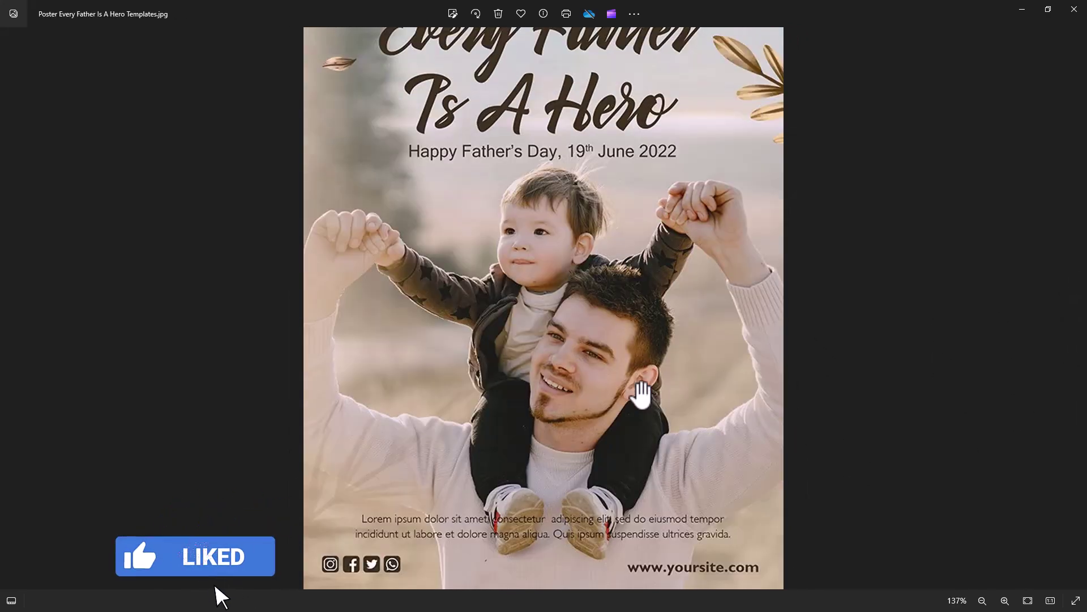
pyautogui.scroll(-2, 645, 408)
pyautogui.click(1072, 311)
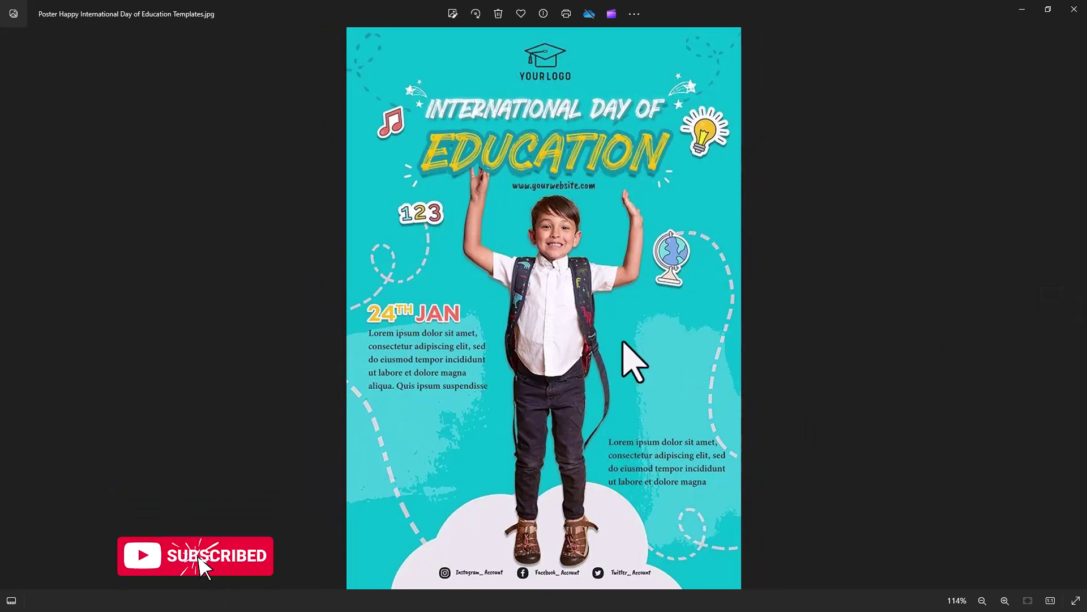
pyautogui.scroll(2, 623, 342)
pyautogui.moveTo(626, 231); pyautogui.dragTo(628, 317)
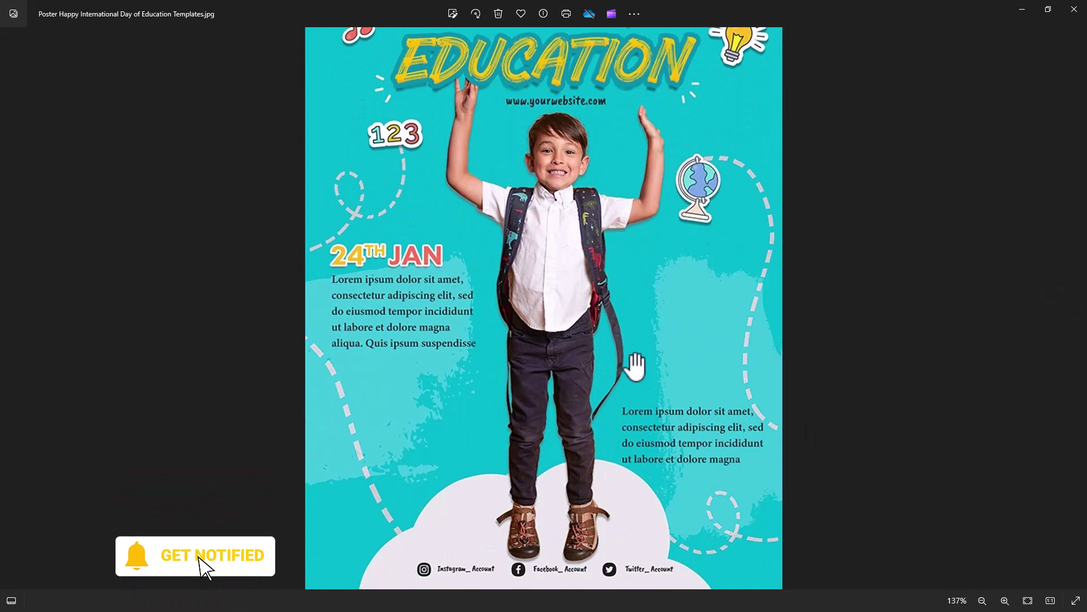
pyautogui.scroll(-2, 635, 369)
# View the Holiday Discount Winter and International Day of Charity posters in turn, inspecting each enlarged.
pyautogui.click(1075, 314)
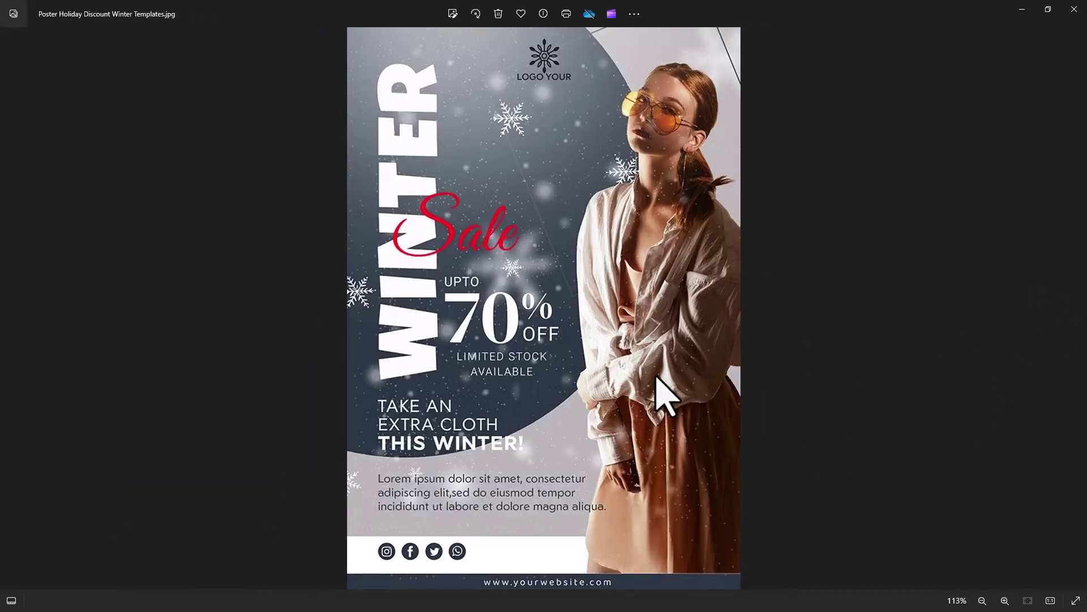
pyautogui.scroll(2, 665, 396)
pyautogui.moveTo(655, 359); pyautogui.dragTo(668, 269)
pyautogui.scroll(-2, 643, 430)
pyautogui.scroll(-1, 643, 431)
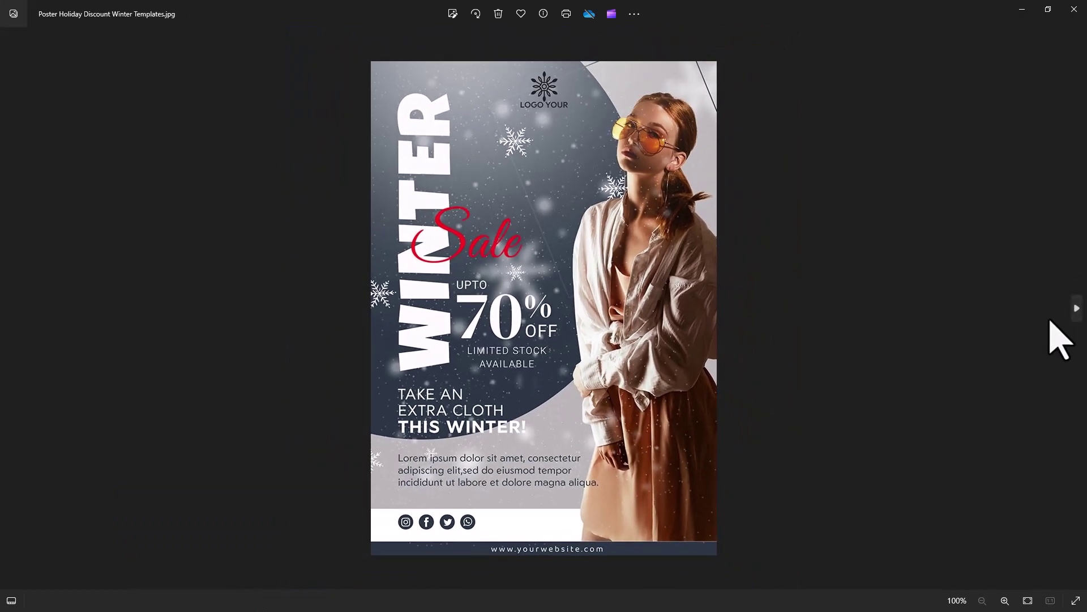
pyautogui.click(1077, 308)
pyautogui.scroll(3, 687, 376)
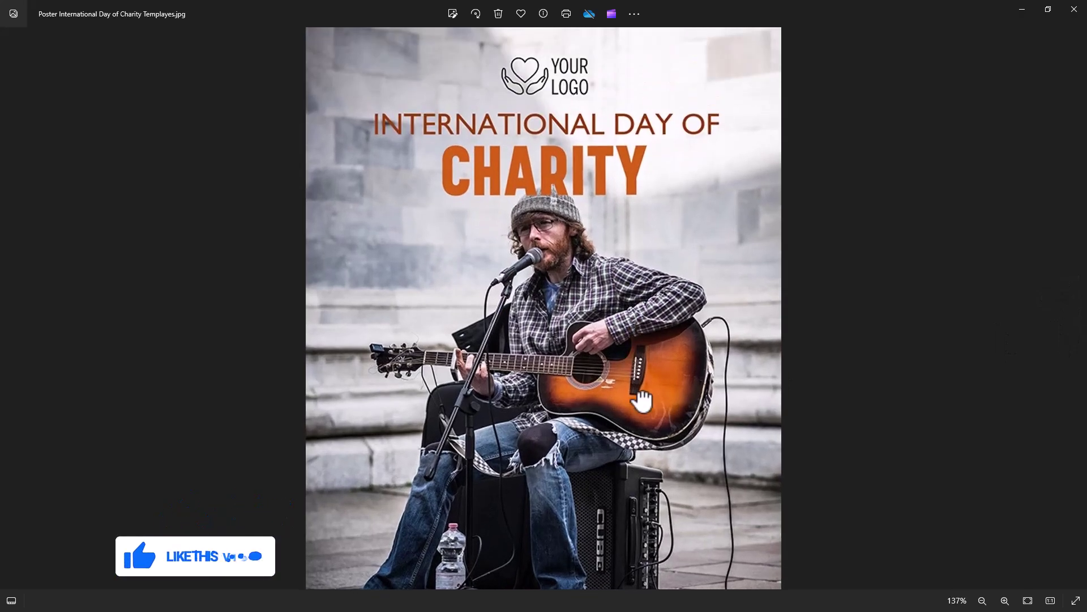
pyautogui.moveTo(639, 531); pyautogui.dragTo(637, 406)
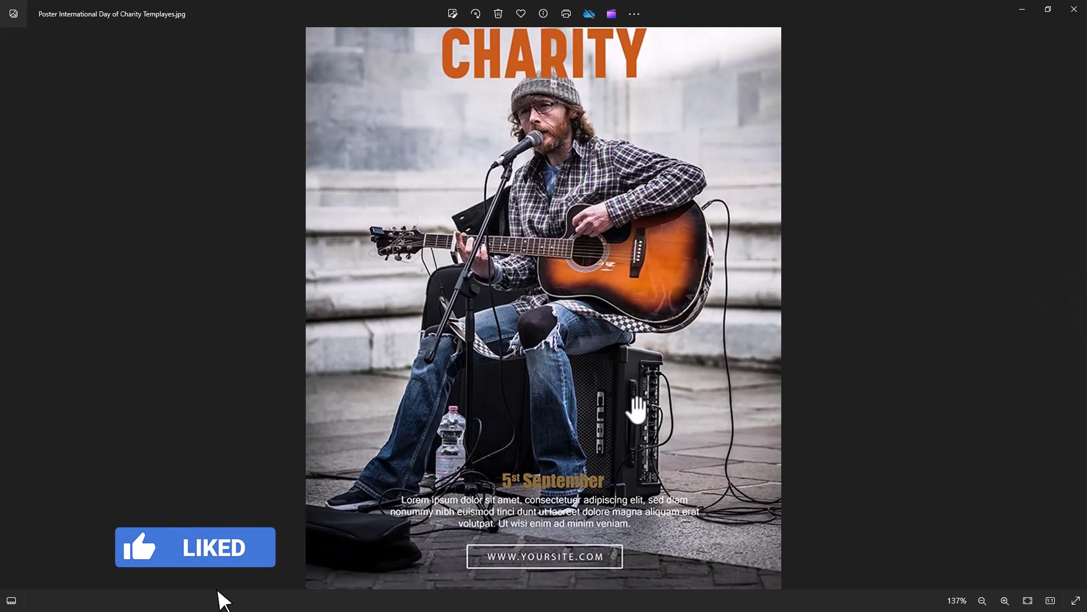
pyautogui.scroll(-1, 787, 431)
# Inspect the International Day of Disabled Persons and International Day of Non-Violence posters in detail.
pyautogui.click(1076, 310)
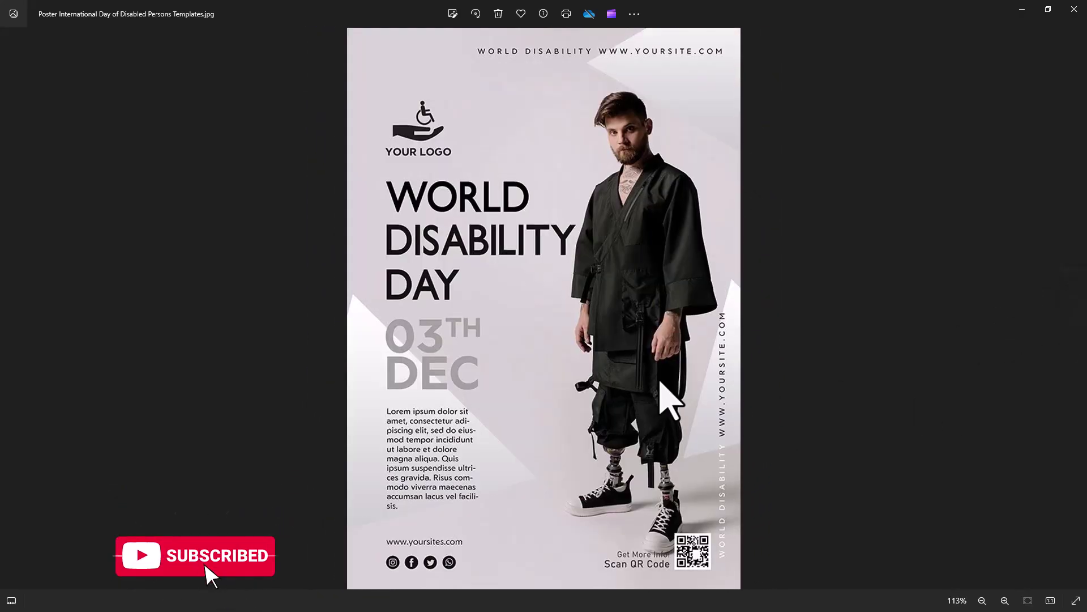
pyautogui.scroll(3, 664, 392)
pyautogui.moveTo(661, 452); pyautogui.dragTo(644, 262)
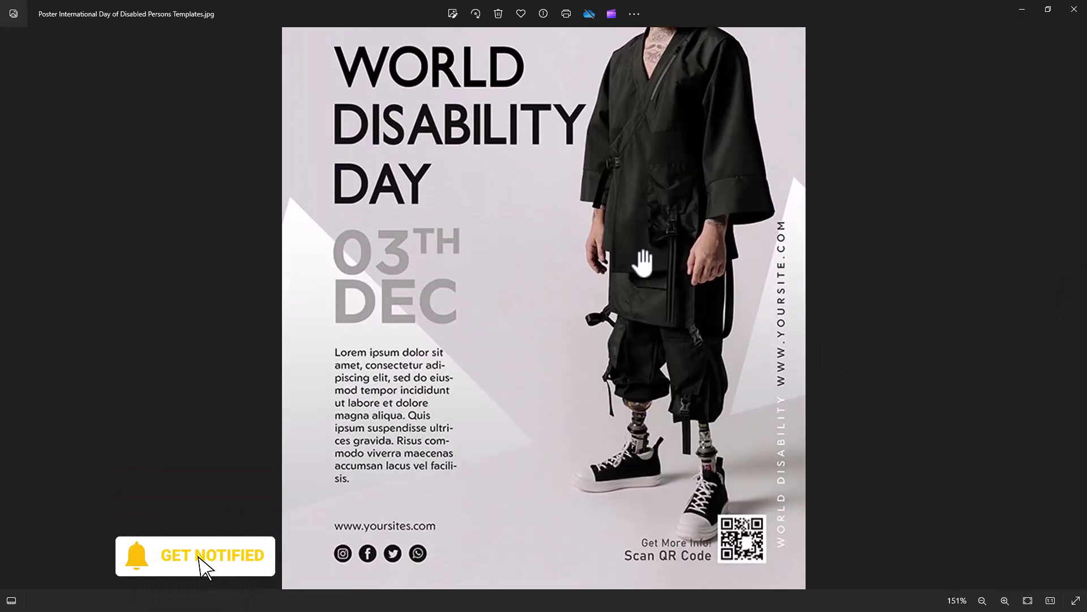
pyautogui.scroll(-2, 661, 453)
pyautogui.click(1076, 308)
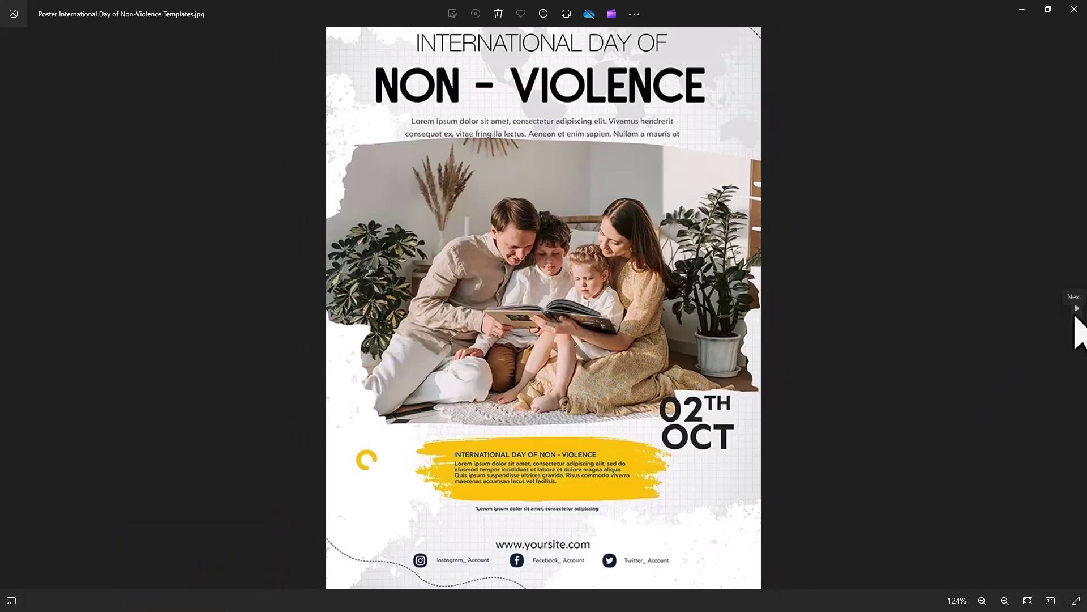
pyautogui.scroll(2, 632, 390)
pyautogui.moveTo(632, 389); pyautogui.dragTo(635, 334)
pyautogui.scroll(-2, 651, 432)
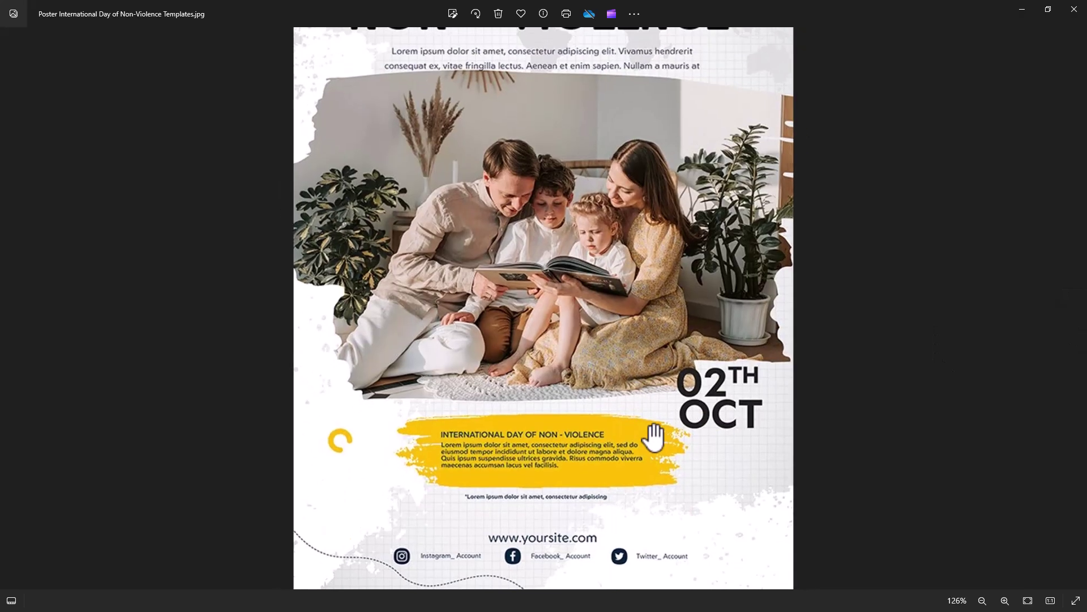
# Go through the International World Population Day and World Youth Skills Day posters, enlarging each to examine it.
pyautogui.click(1077, 310)
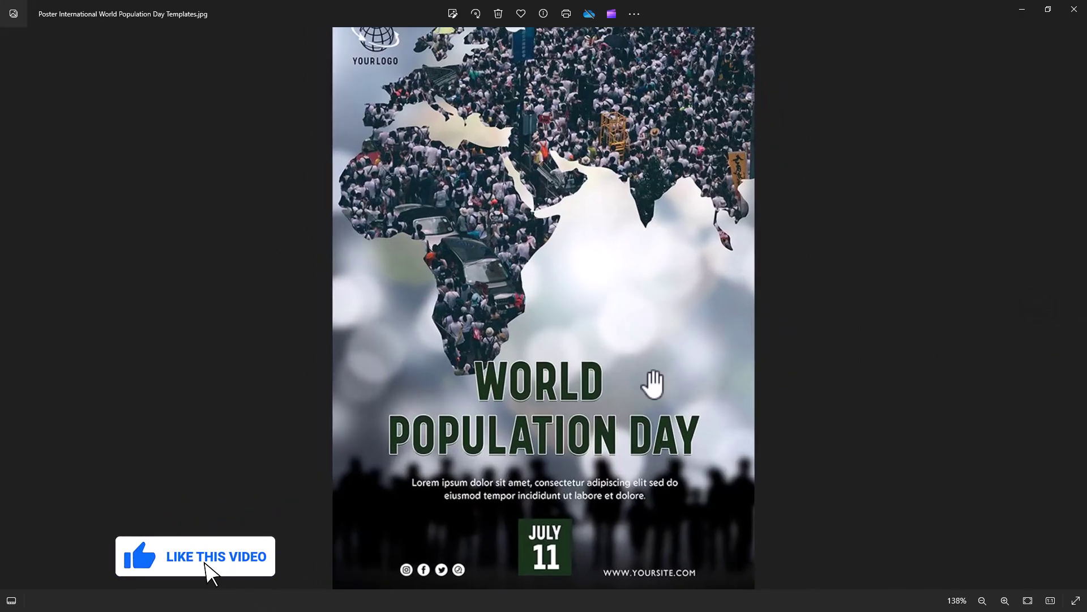
pyautogui.scroll(2, 650, 381)
pyautogui.moveTo(651, 262); pyautogui.dragTo(667, 279)
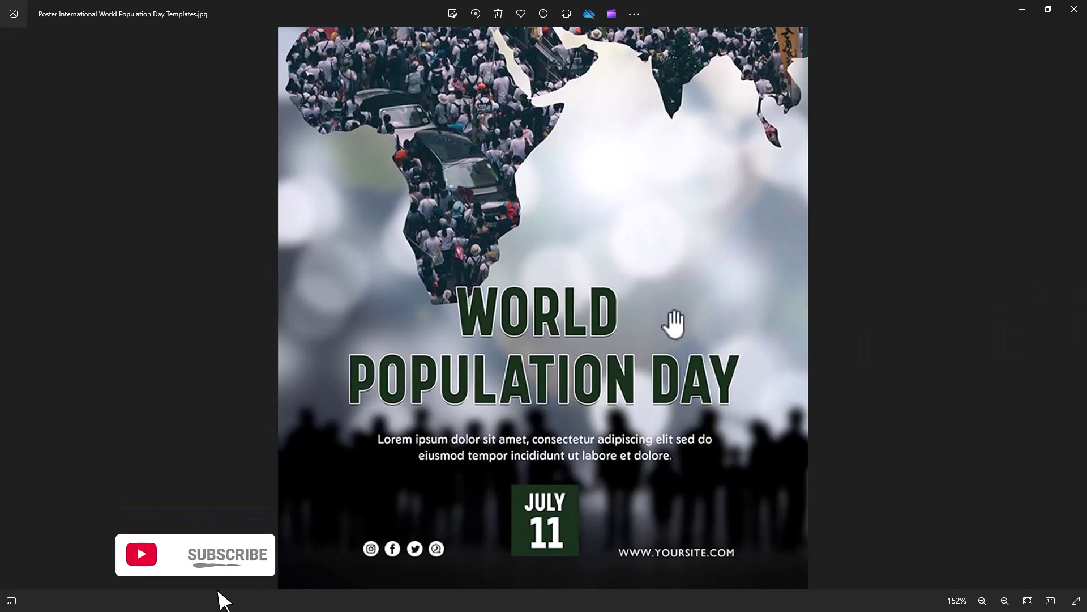
pyautogui.scroll(-1, 678, 420)
pyautogui.click(1076, 310)
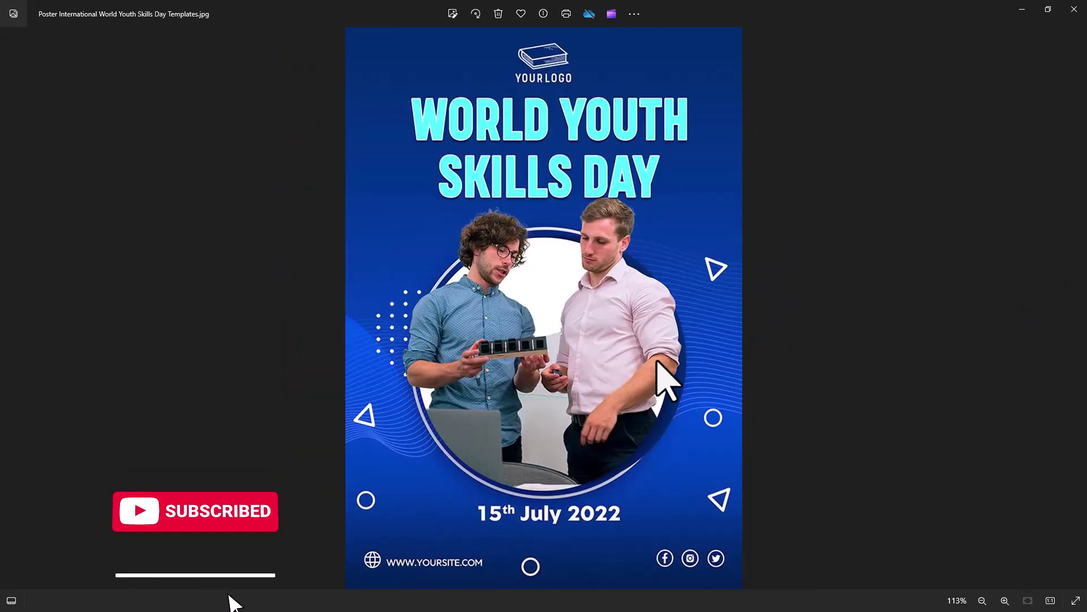
pyautogui.scroll(1, 631, 291)
pyautogui.moveTo(631, 291); pyautogui.dragTo(590, 161)
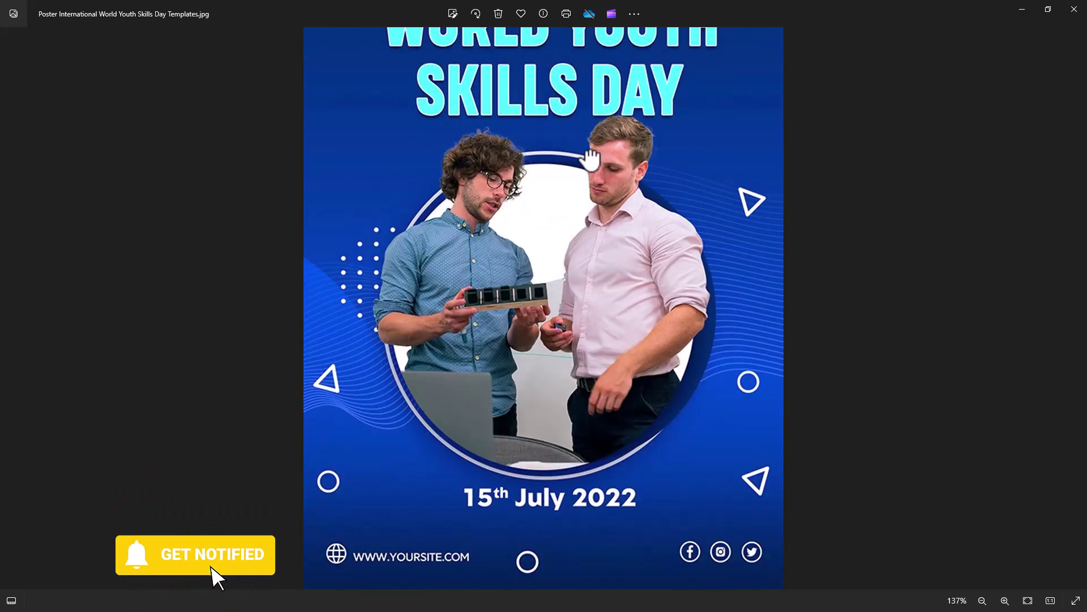
pyautogui.scroll(-1, 668, 432)
# Examine the International Youth Day and Labor Day poster templates one after the other at higher magnification.
pyautogui.click(1076, 308)
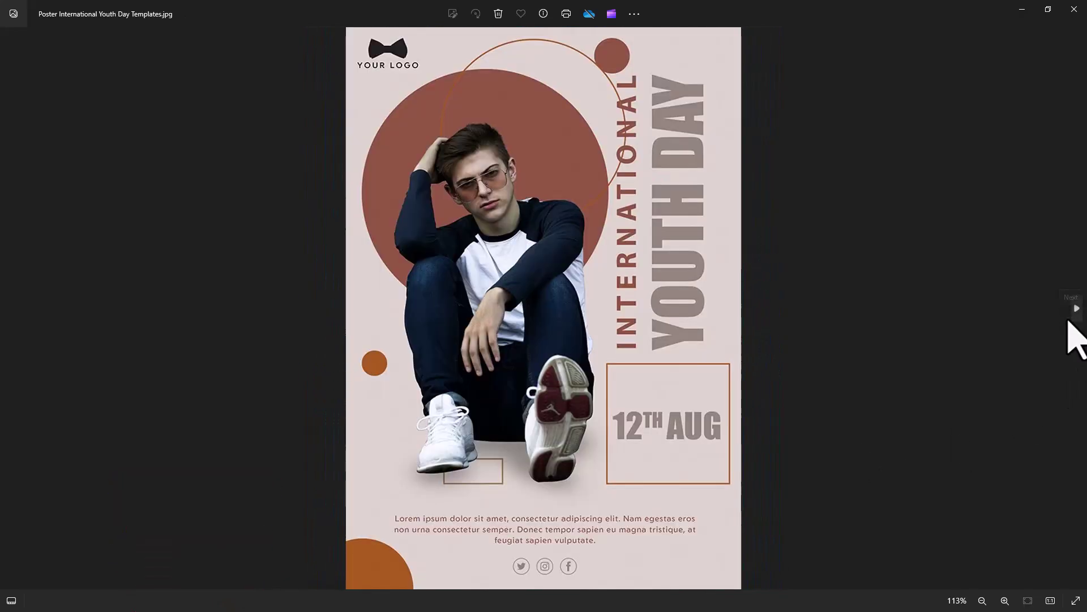
pyautogui.scroll(1, 612, 375)
pyautogui.moveTo(611, 375); pyautogui.dragTo(597, 211)
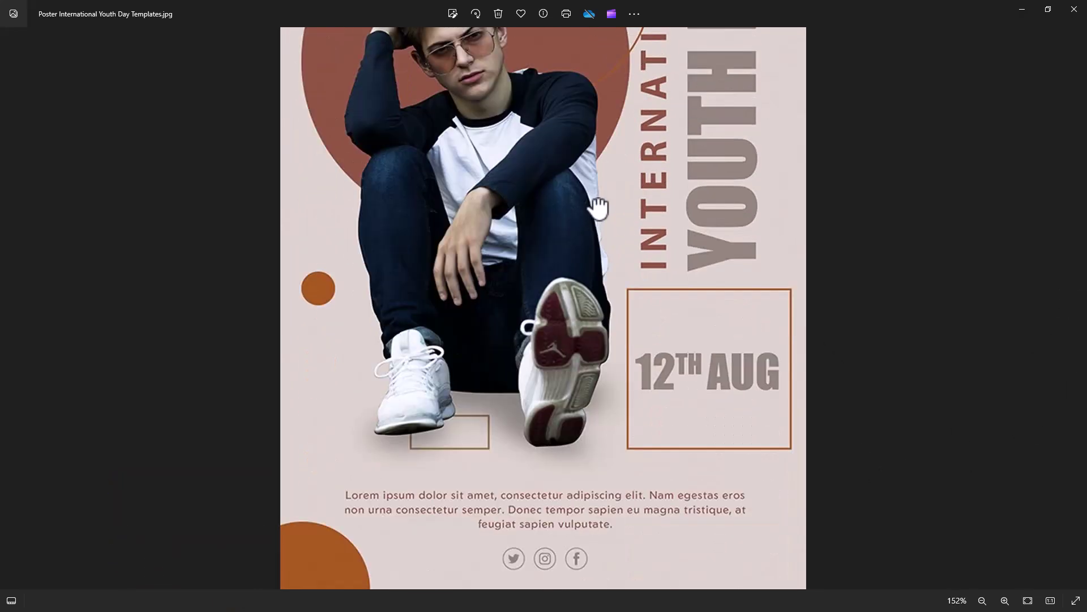
pyautogui.scroll(-1, 611, 422)
pyautogui.click(1077, 309)
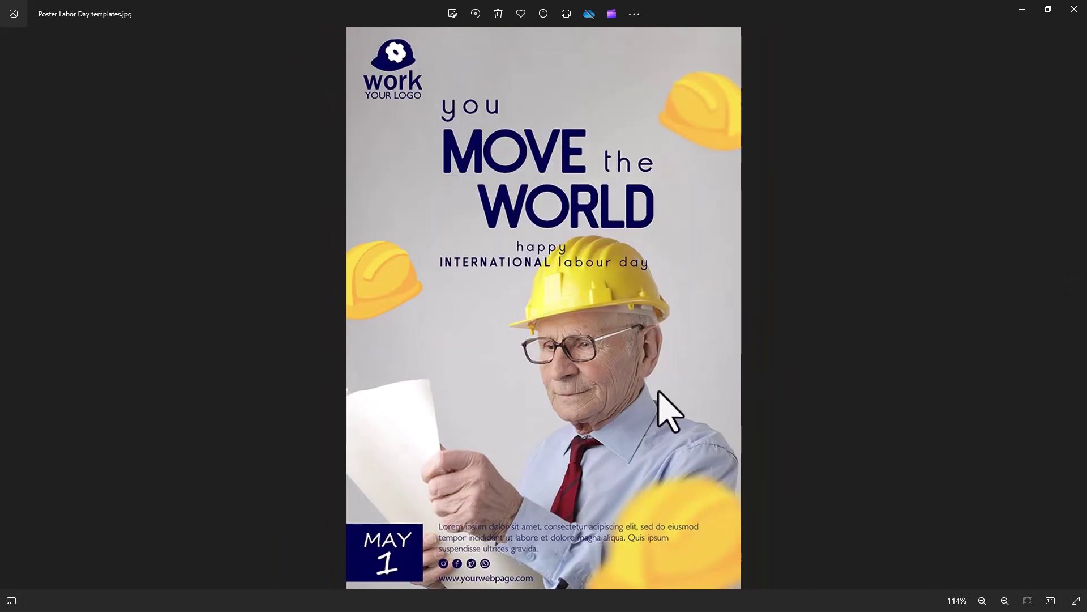
pyautogui.scroll(1, 657, 368)
pyautogui.moveTo(631, 394); pyautogui.dragTo(673, 214)
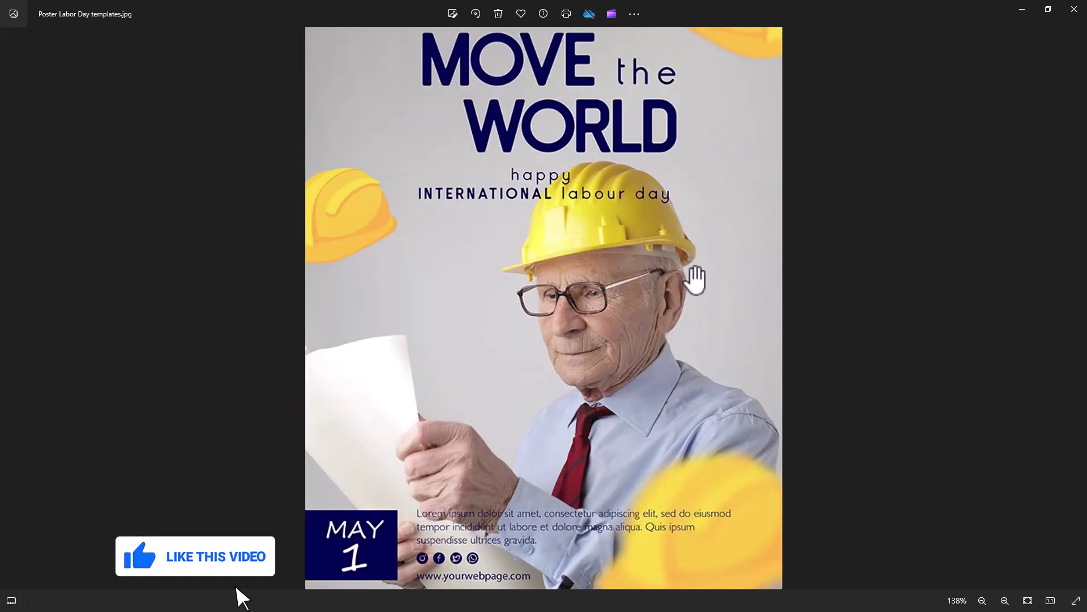
pyautogui.scroll(-2, 721, 413)
# View the World Literacy Day and World Oceans Day posters one after the other, enlarging each to inspect its design.
pyautogui.click(1076, 309)
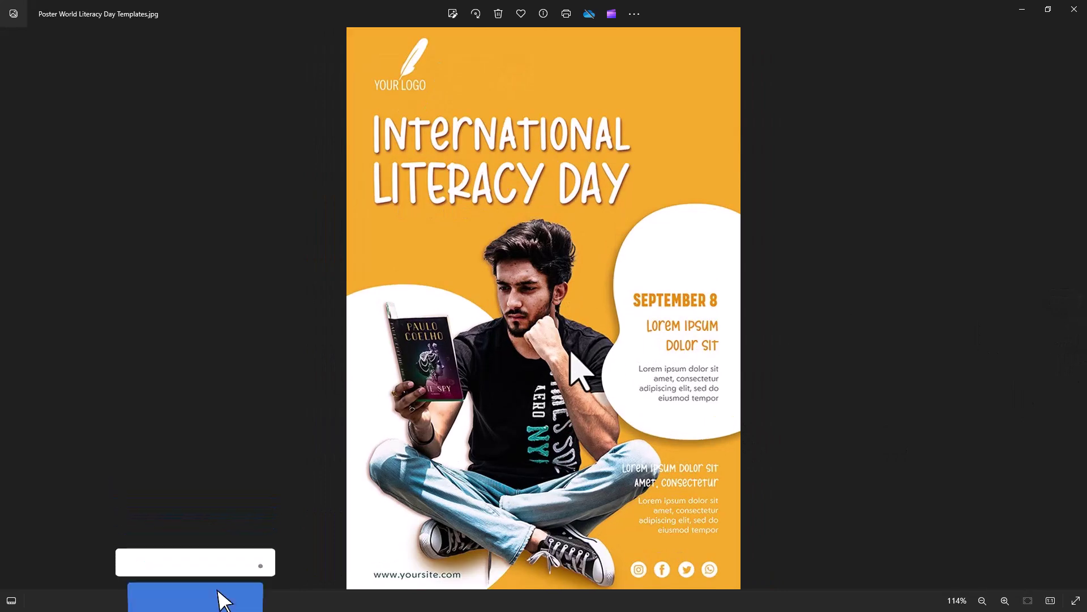
pyautogui.scroll(2, 583, 368)
pyautogui.moveTo(583, 376); pyautogui.dragTo(563, 221)
pyautogui.scroll(-2, 750, 380)
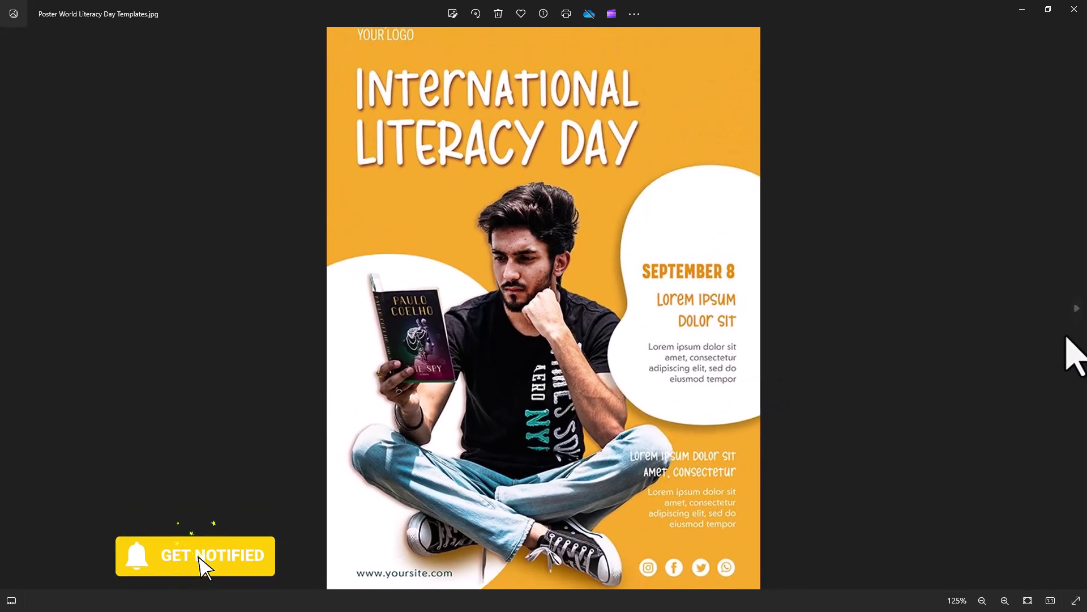
pyautogui.click(1077, 309)
pyautogui.scroll(2, 626, 337)
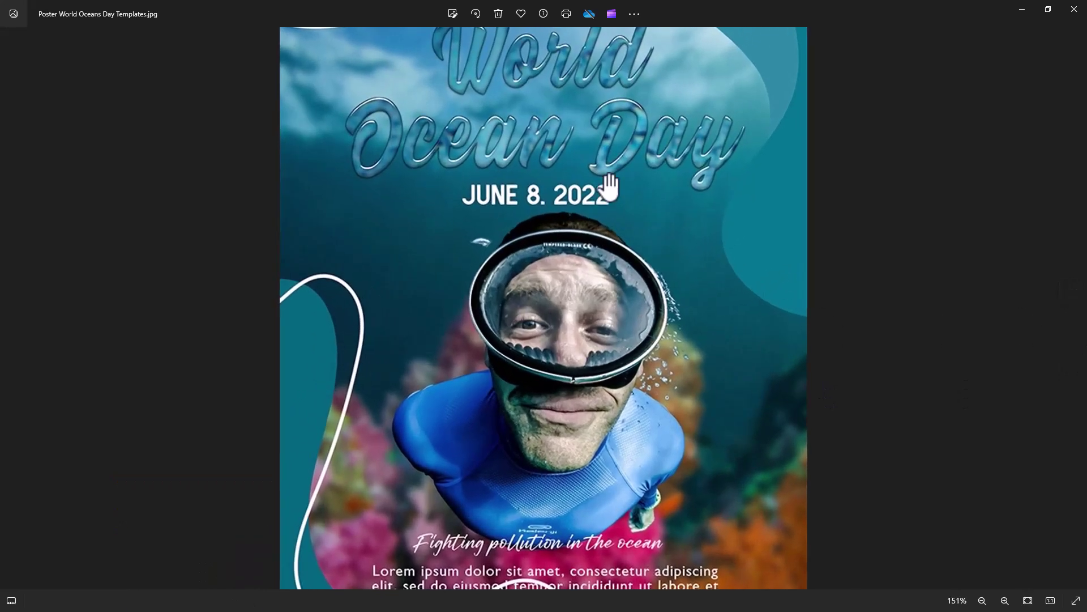
pyautogui.moveTo(625, 343); pyautogui.dragTo(626, 108)
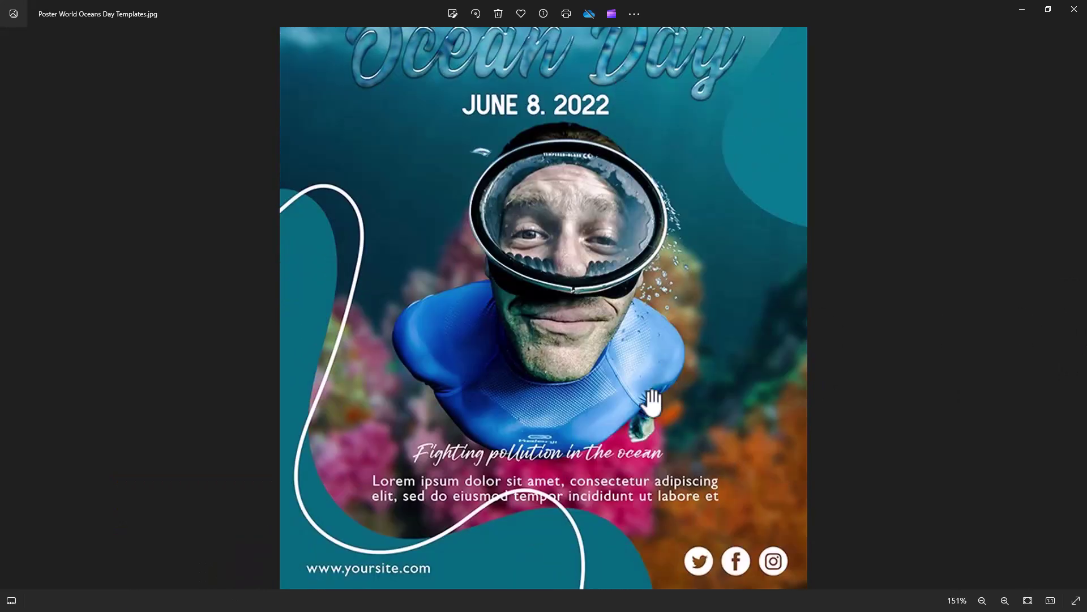
pyautogui.scroll(-2, 640, 397)
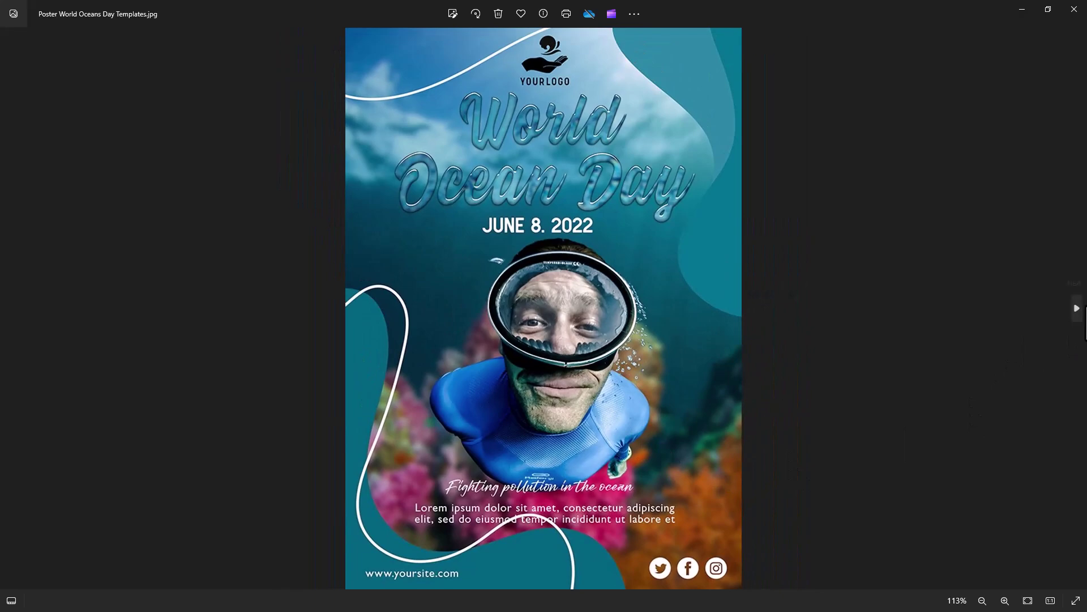
# Bring up the World Tourism Day and Singles' Day Discount posters in turn and examine each at higher magnification.
pyautogui.click(1076, 315)
pyautogui.scroll(2, 605, 378)
pyautogui.moveTo(595, 223); pyautogui.dragTo(559, 107)
pyautogui.scroll(-2, 583, 364)
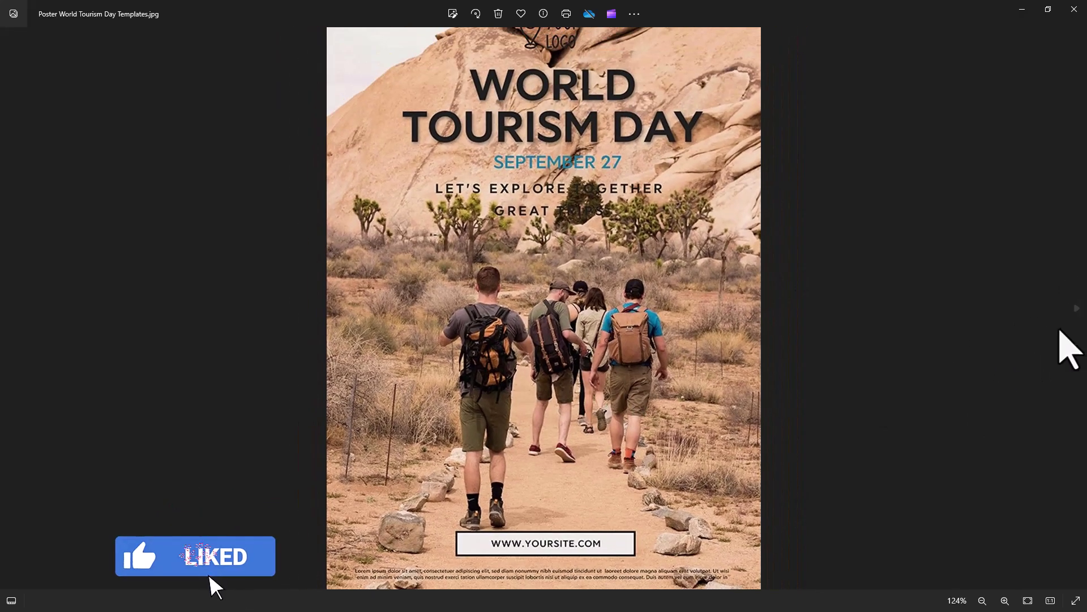
pyautogui.click(1076, 318)
pyautogui.scroll(2, 583, 379)
pyautogui.moveTo(573, 219); pyautogui.dragTo(560, 169)
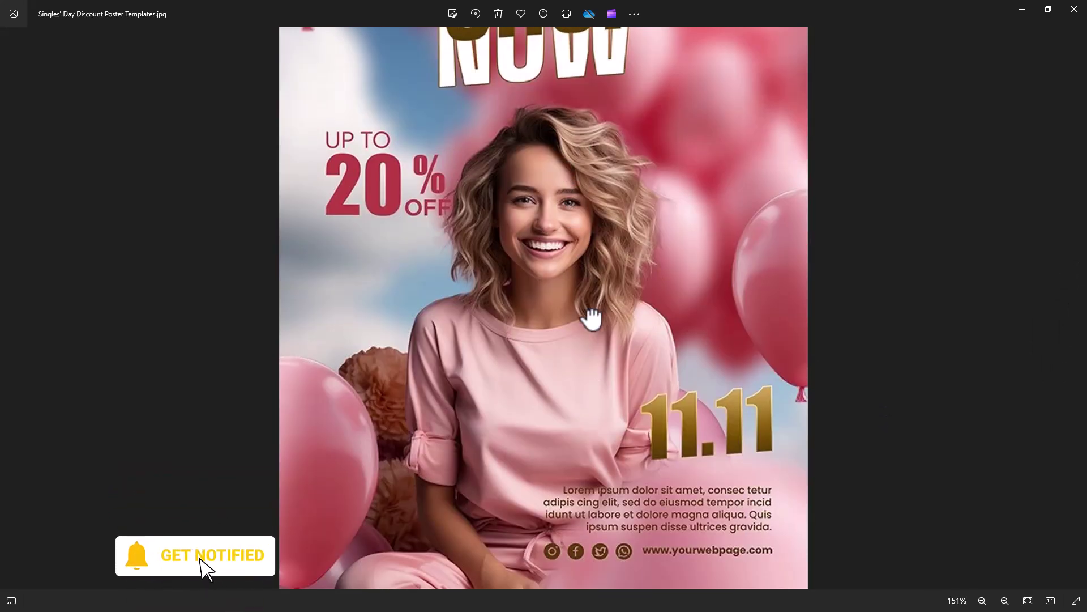
pyautogui.scroll(-2, 642, 398)
# Inspect the Sneakers and Spa Discount poster templates in detail, looking over each enlarged design.
pyautogui.click(1074, 318)
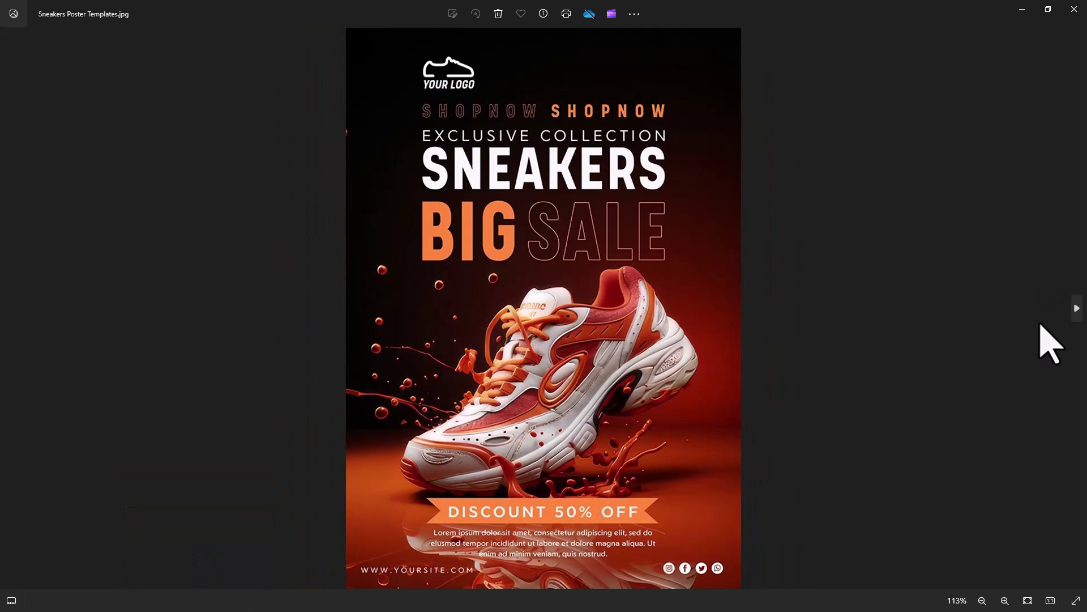
pyautogui.scroll(2, 597, 400)
pyautogui.moveTo(582, 251); pyautogui.dragTo(598, 169)
pyautogui.scroll(-2, 875, 448)
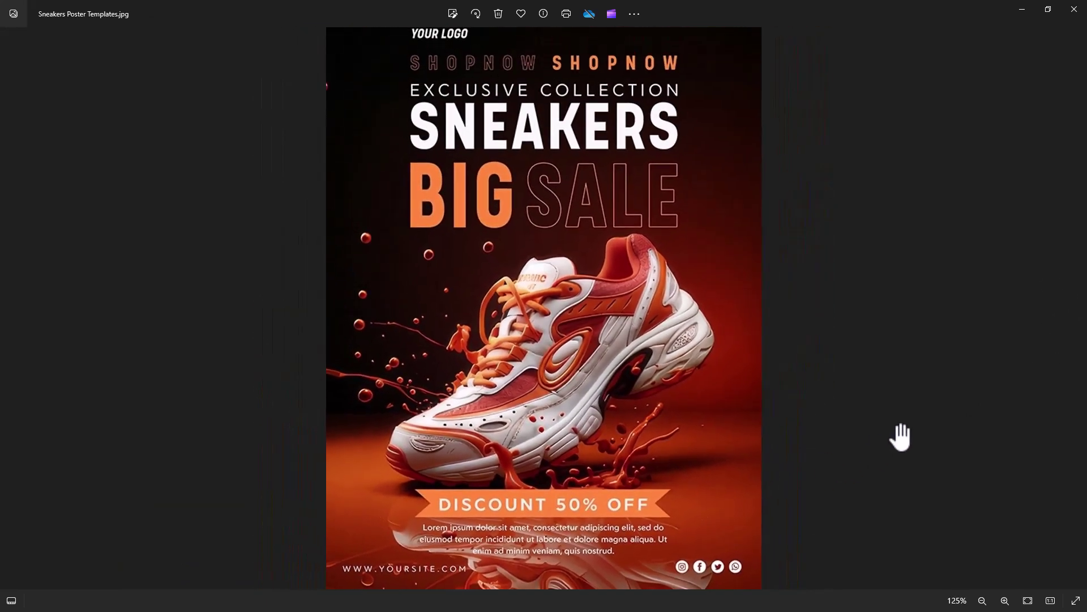
pyautogui.click(1077, 319)
pyautogui.scroll(2, 583, 417)
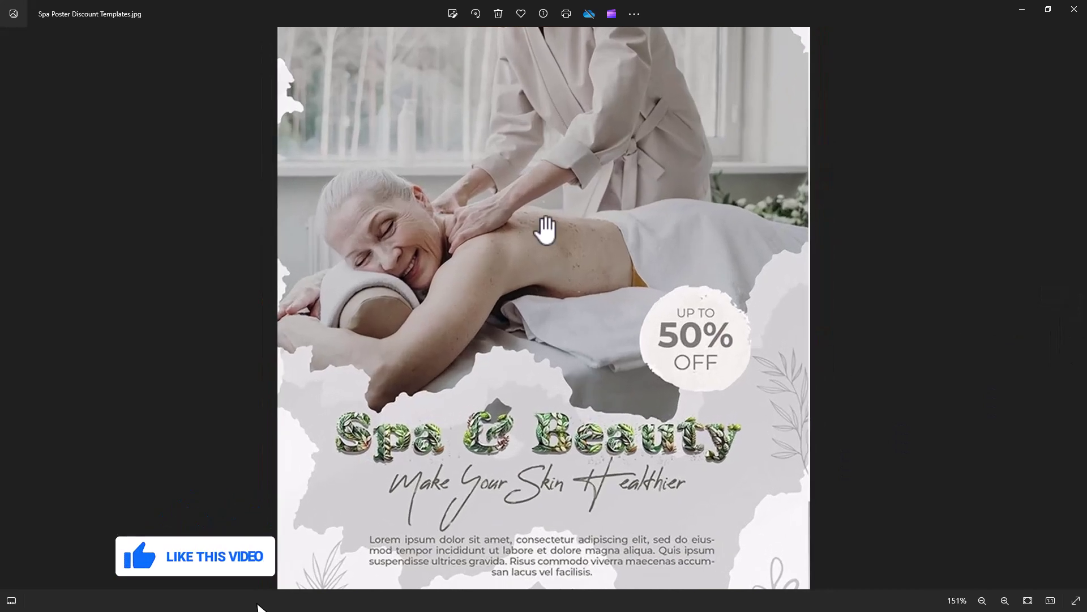
pyautogui.moveTo(543, 228); pyautogui.dragTo(573, 448)
pyautogui.moveTo(572, 498); pyautogui.dragTo(602, 249)
pyautogui.scroll(-2, 624, 328)
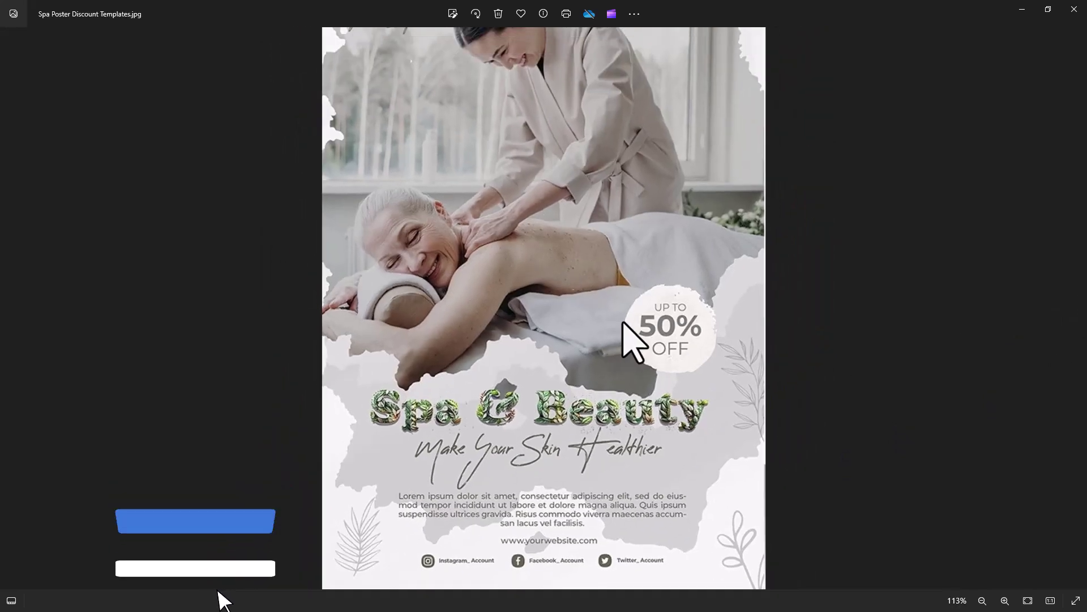
# Go through the Summer Discount and Sushi Discount posters, magnifying each to examine its layout.
pyautogui.click(1083, 340)
pyautogui.scroll(2, 643, 335)
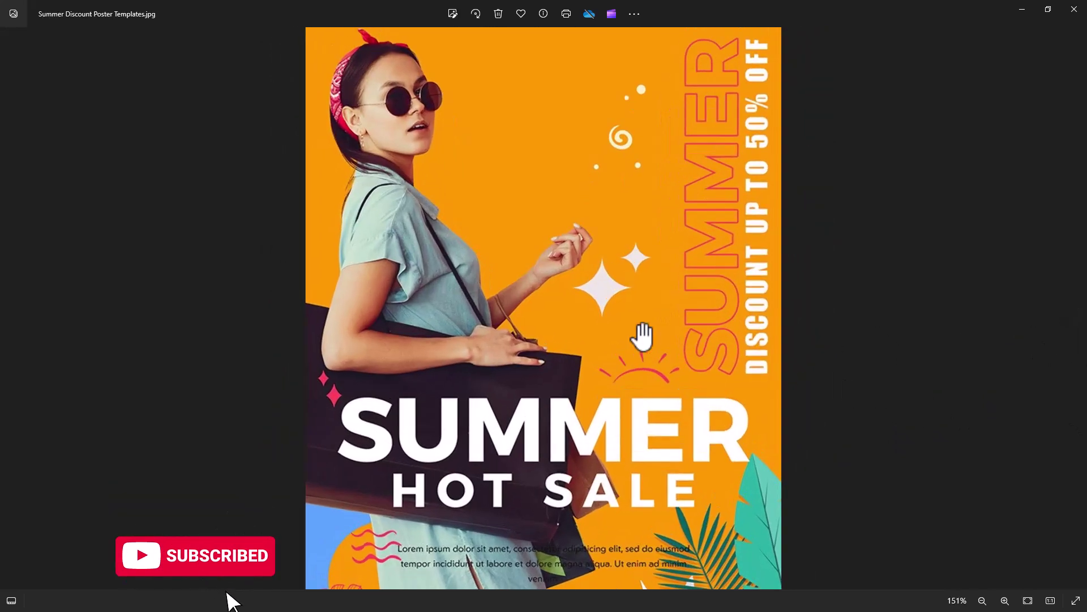
pyautogui.moveTo(630, 374); pyautogui.dragTo(632, 129)
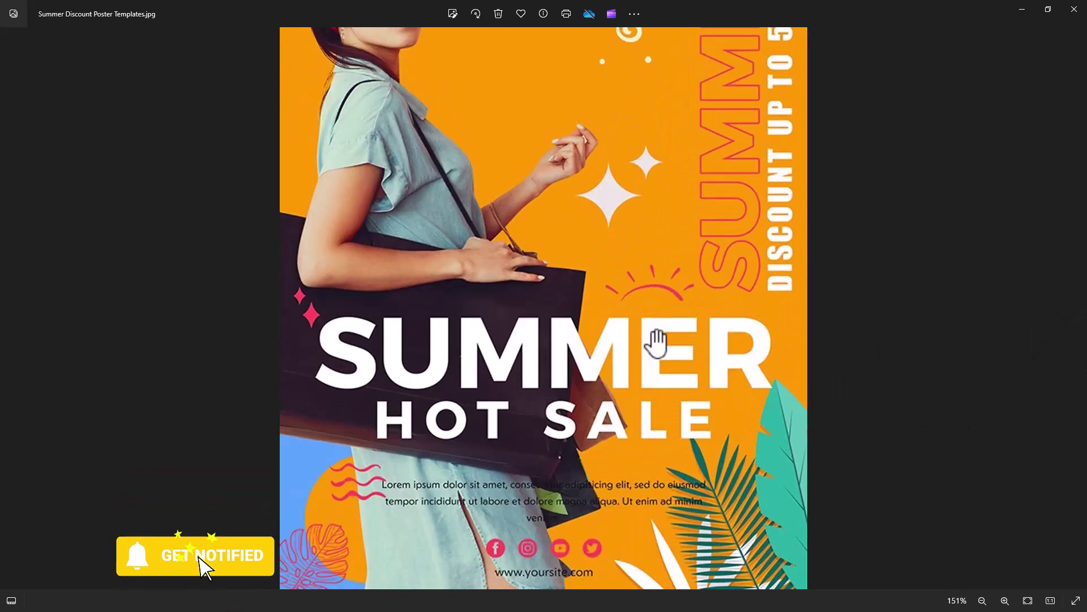
pyautogui.scroll(-2, 657, 341)
pyautogui.click(1079, 313)
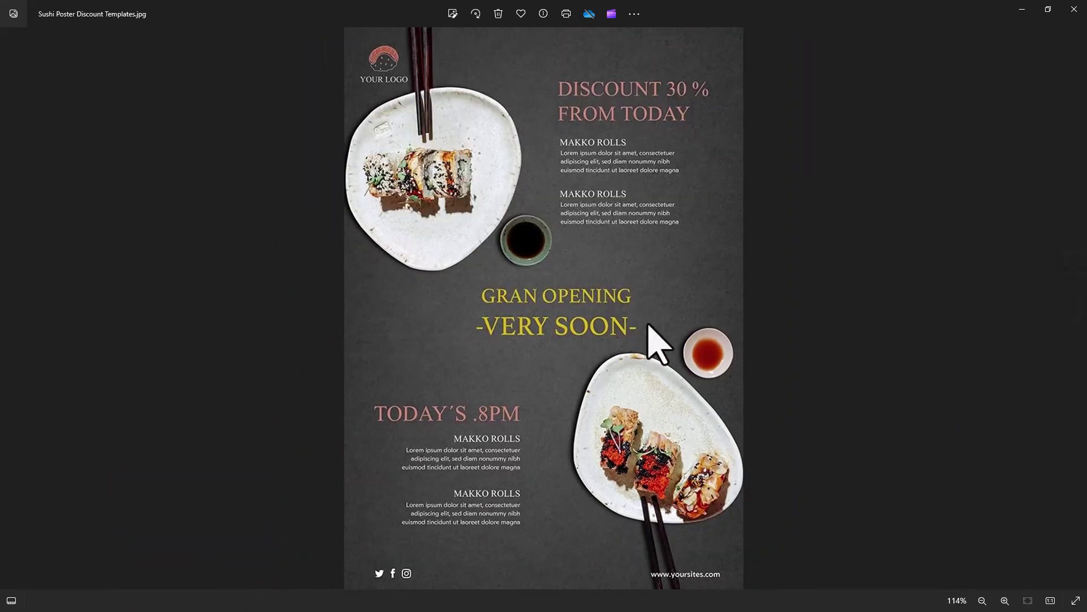
pyautogui.scroll(3, 649, 325)
pyautogui.moveTo(612, 199); pyautogui.dragTo(659, 354)
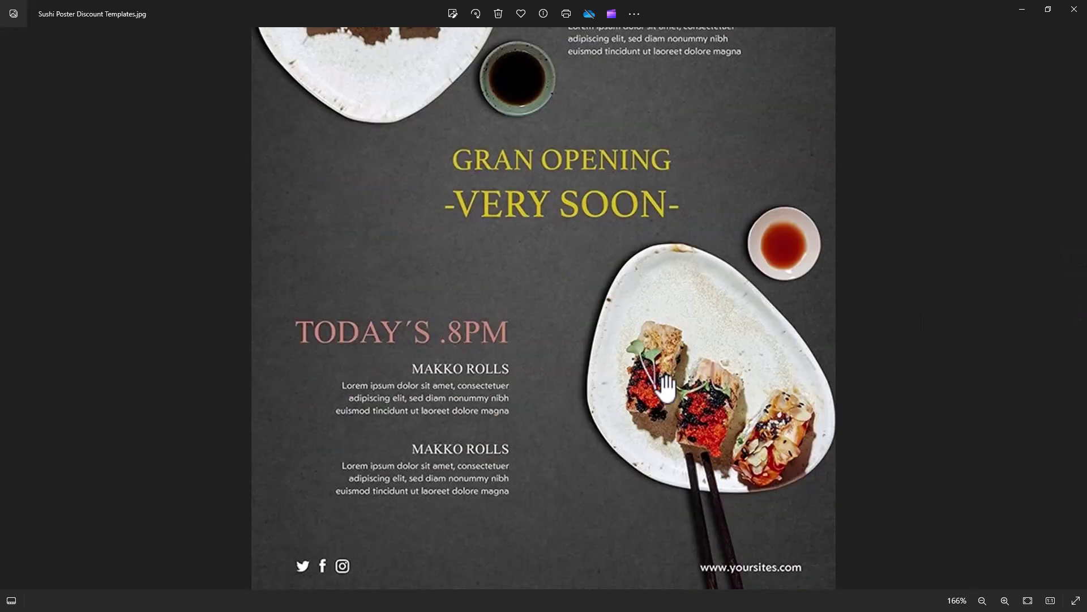
pyautogui.scroll(-3, 659, 354)
# View the Yoga Discount poster template and enlarge it to examine its lower part.
pyautogui.click(1079, 322)
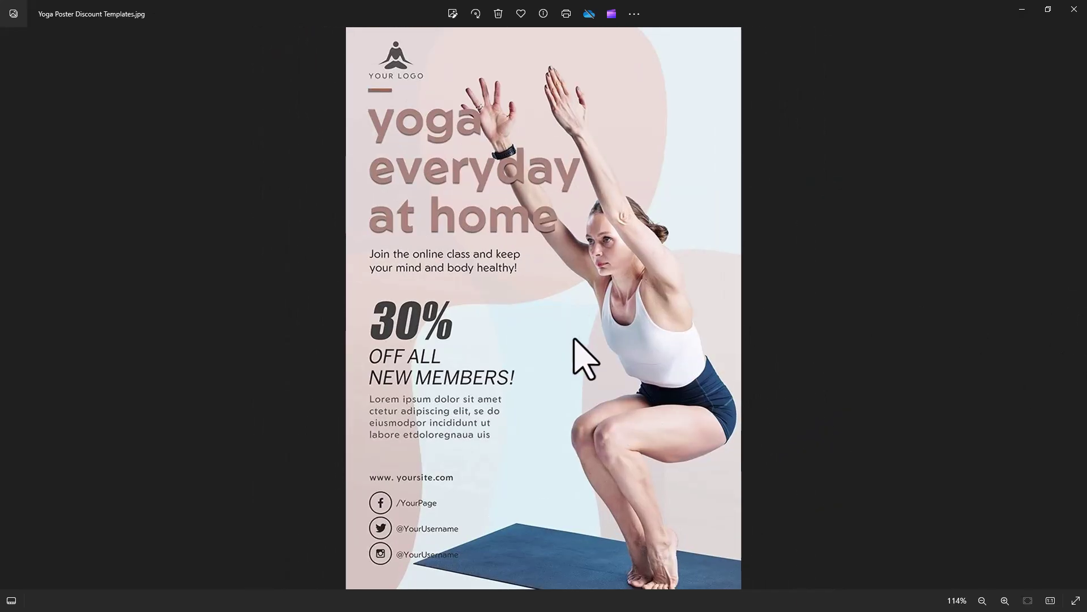
pyautogui.scroll(2, 574, 339)
pyautogui.moveTo(602, 356); pyautogui.dragTo(615, 162)
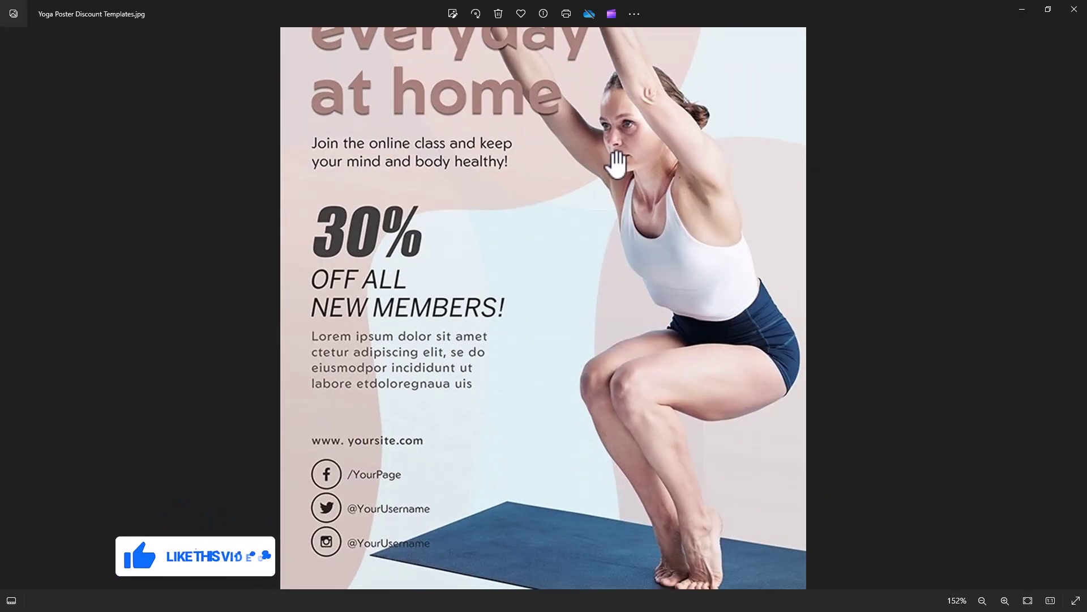
pyautogui.scroll(-2, 663, 418)
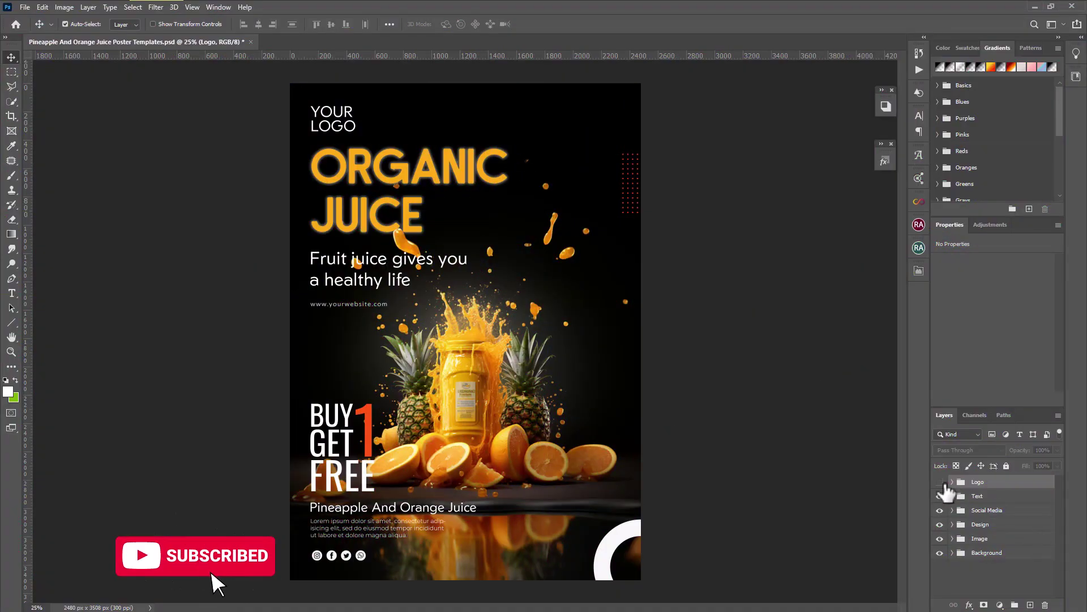
# In Photoshop, show the Logo group again, and hide and reshow the Text and Image groups to check their contents.
pyautogui.click(940, 482)
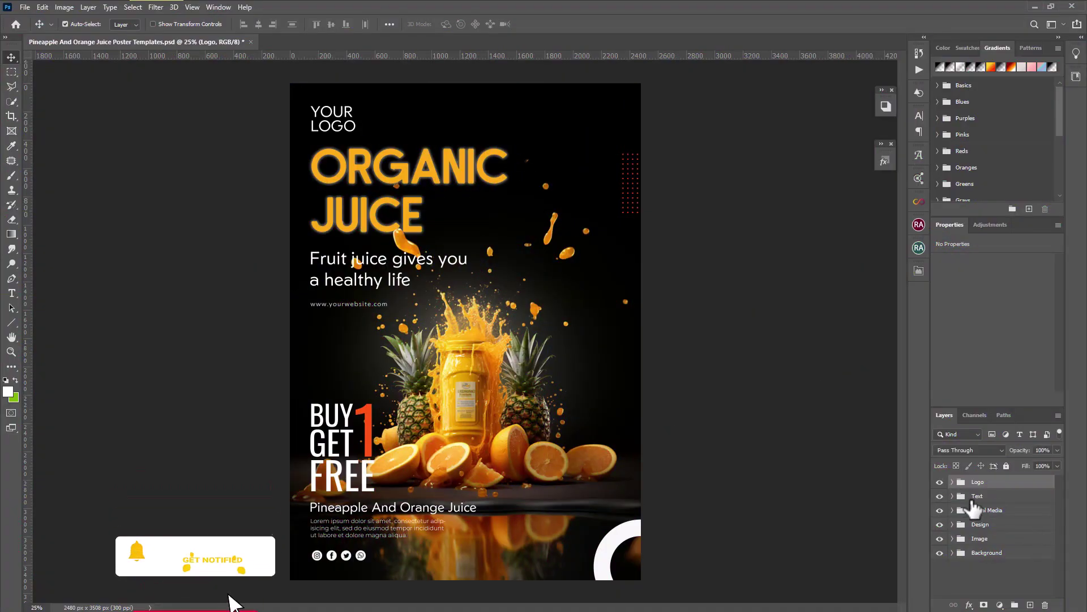
pyautogui.click(940, 496)
pyautogui.click(940, 496)
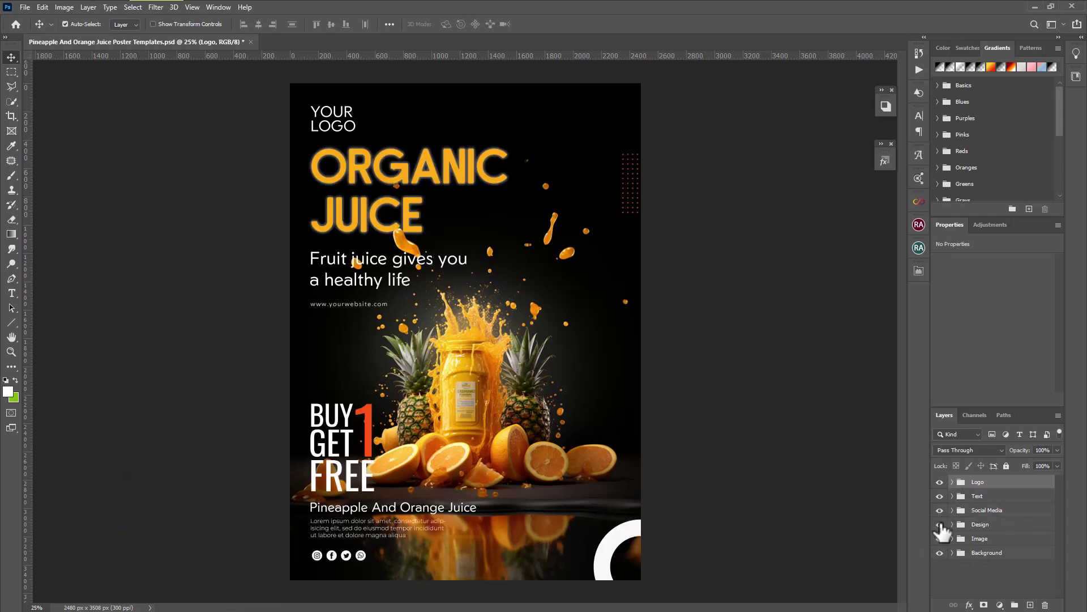
pyautogui.click(940, 539)
pyautogui.click(940, 539)
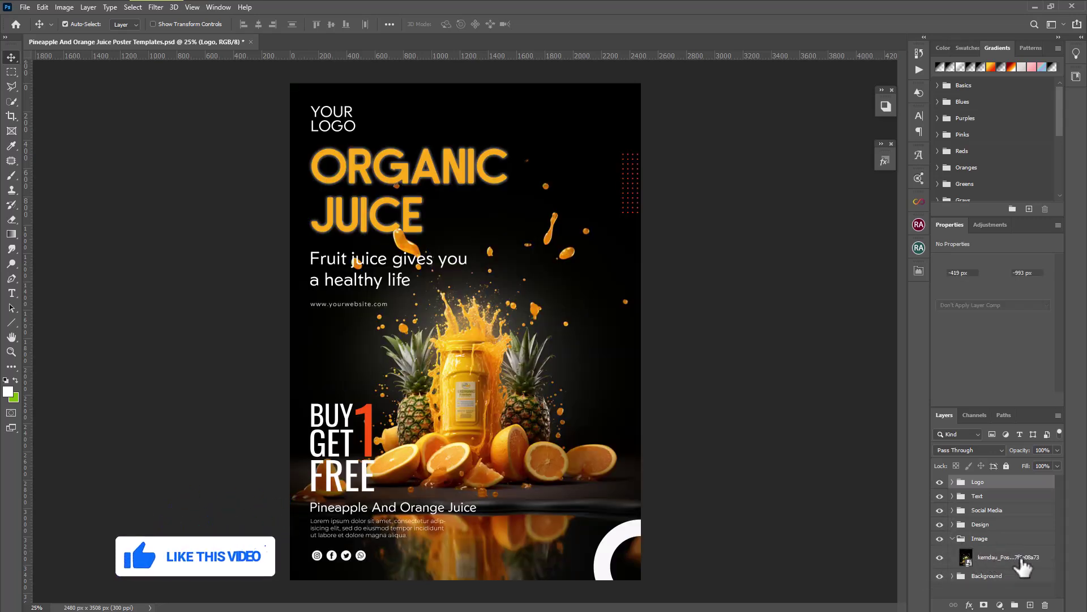
# Open the smart object in the Image group and hide its Background layer, leaving a new empty layer above it.
pyautogui.click(1018, 558)
pyautogui.doubleClick(968, 561)
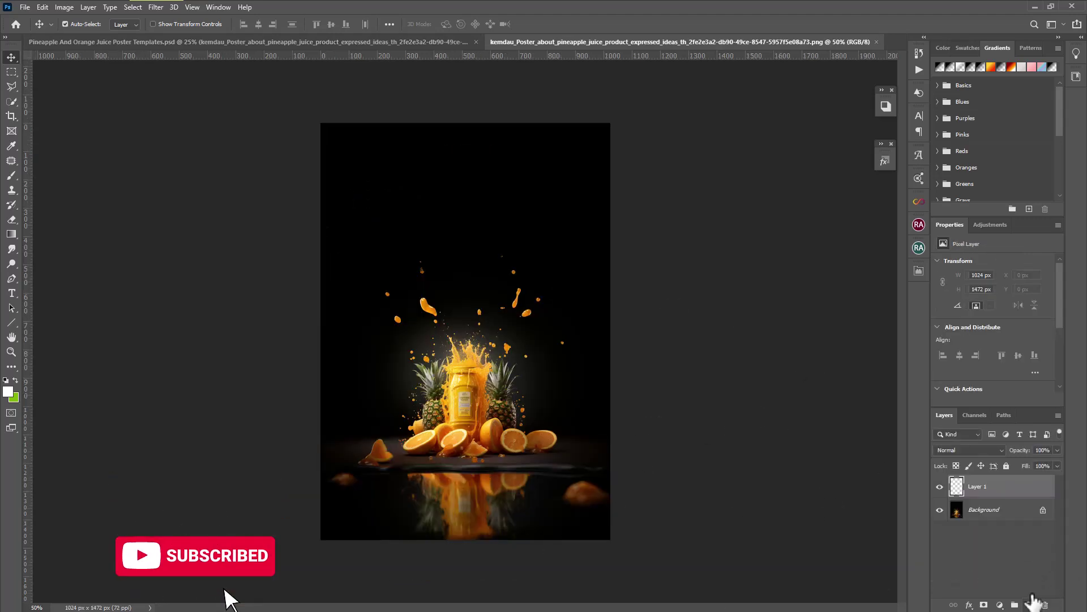
pyautogui.click(940, 510)
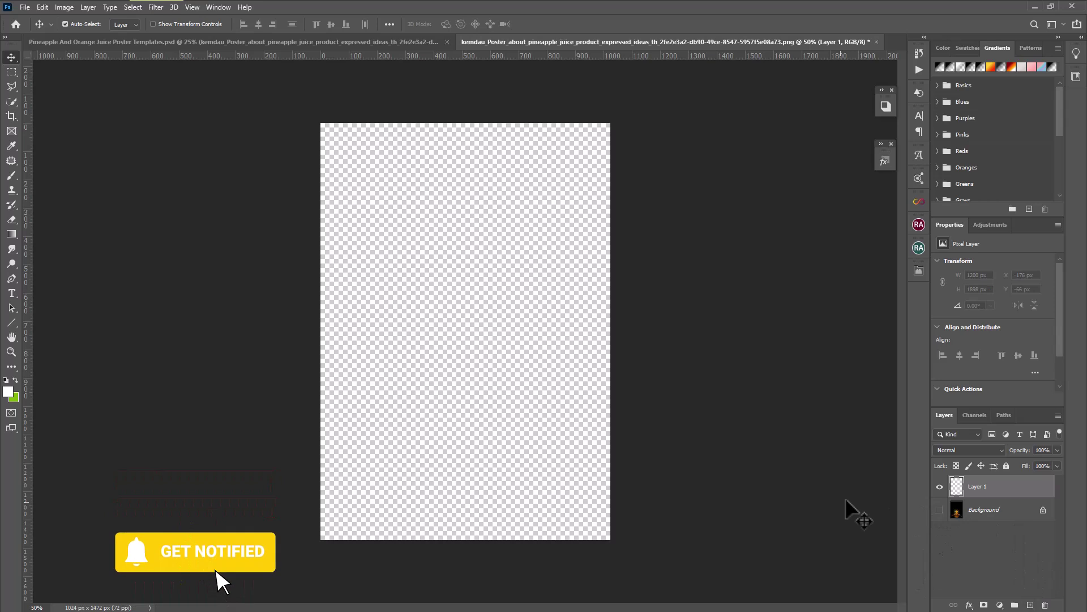
# Fill the empty layer with white using the Paint Bucket and return to the Move tool.
pyautogui.click(8, 392)
pyautogui.click(1007, 199)
pyautogui.press('v')
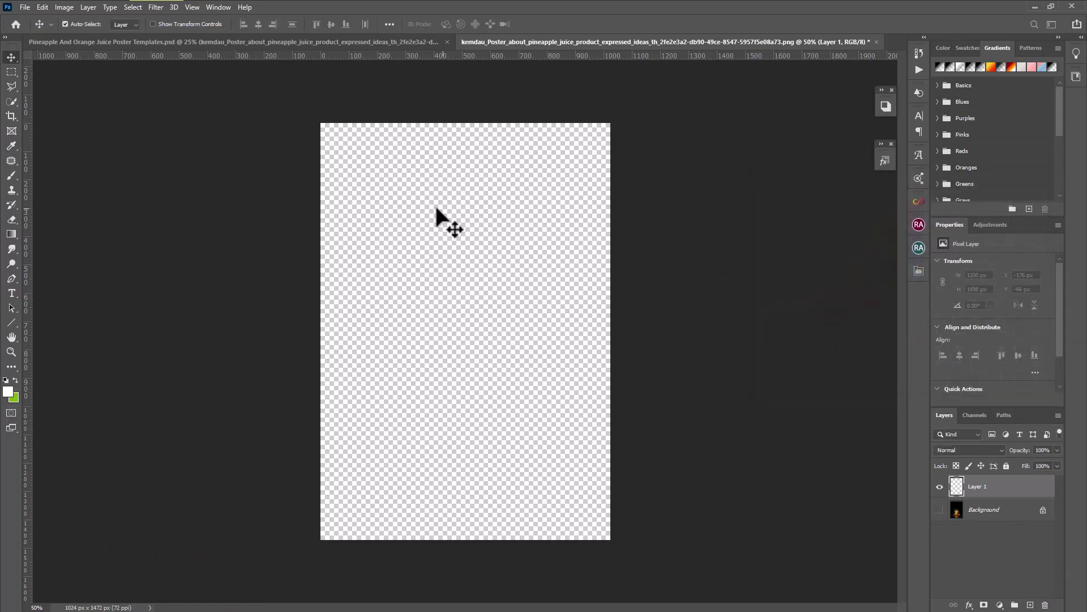
pyautogui.click(10, 234)
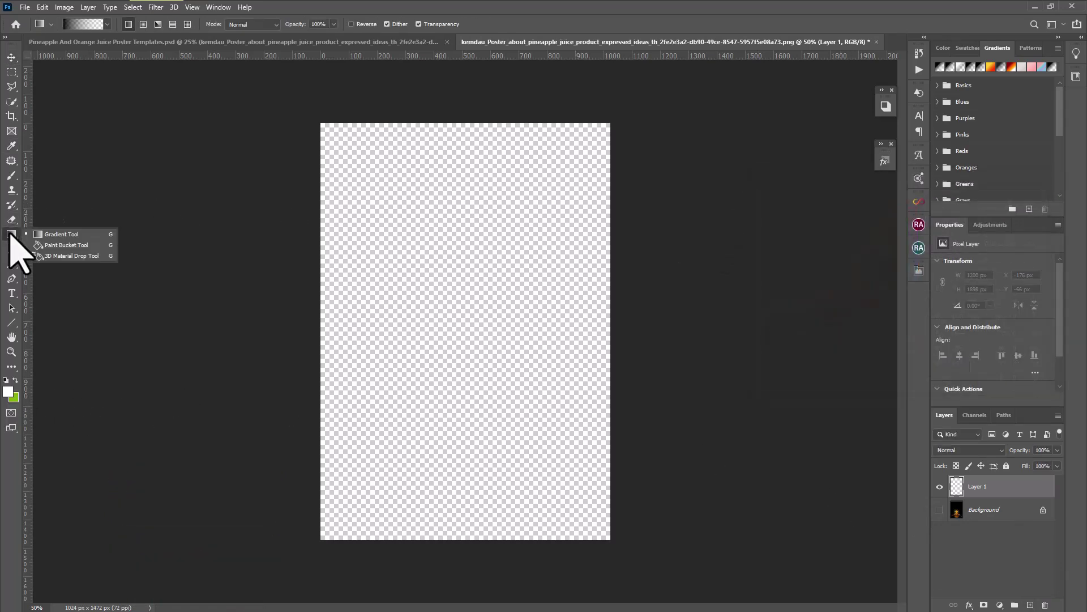
pyautogui.click(65, 245)
pyautogui.click(465, 339)
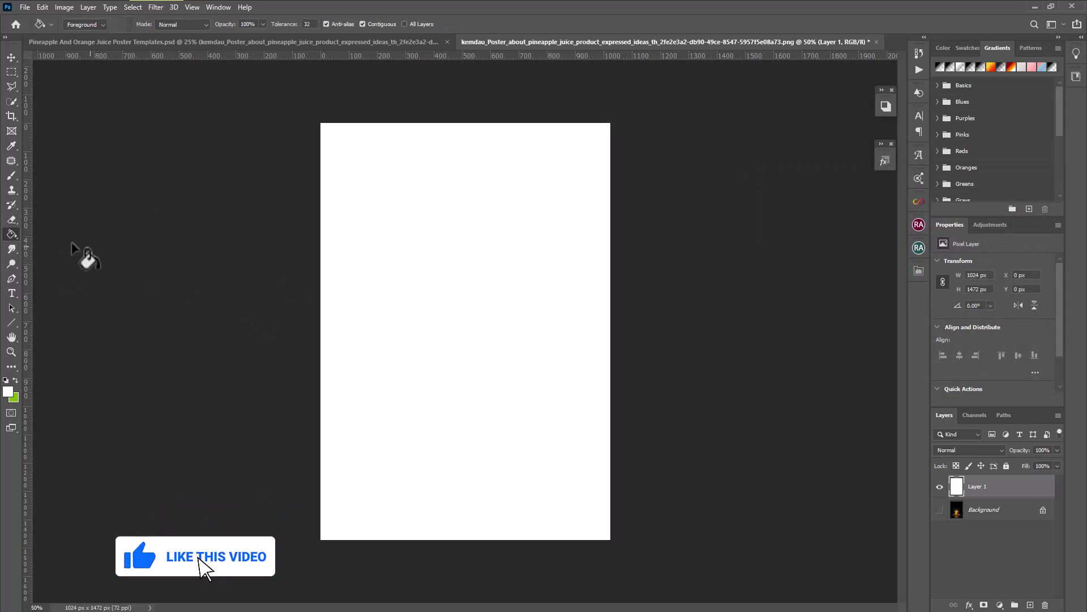
pyautogui.click(13, 59)
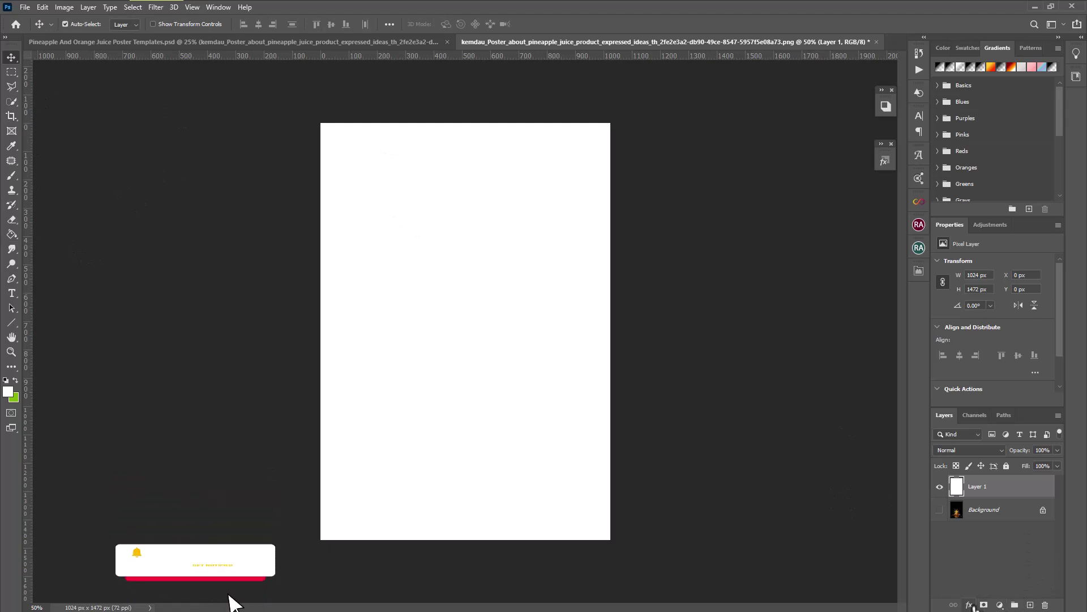
# Add a Gradient Fill layer above the white layer with its starting colour stop set to near-black 040404.
pyautogui.click(1000, 605)
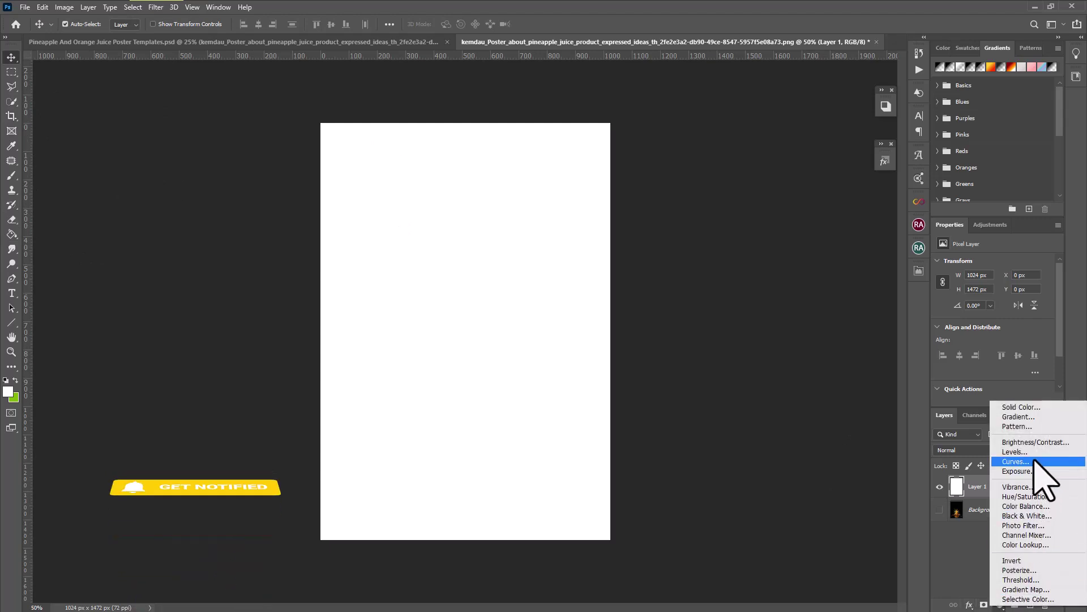
pyautogui.click(1040, 417)
pyautogui.click(759, 224)
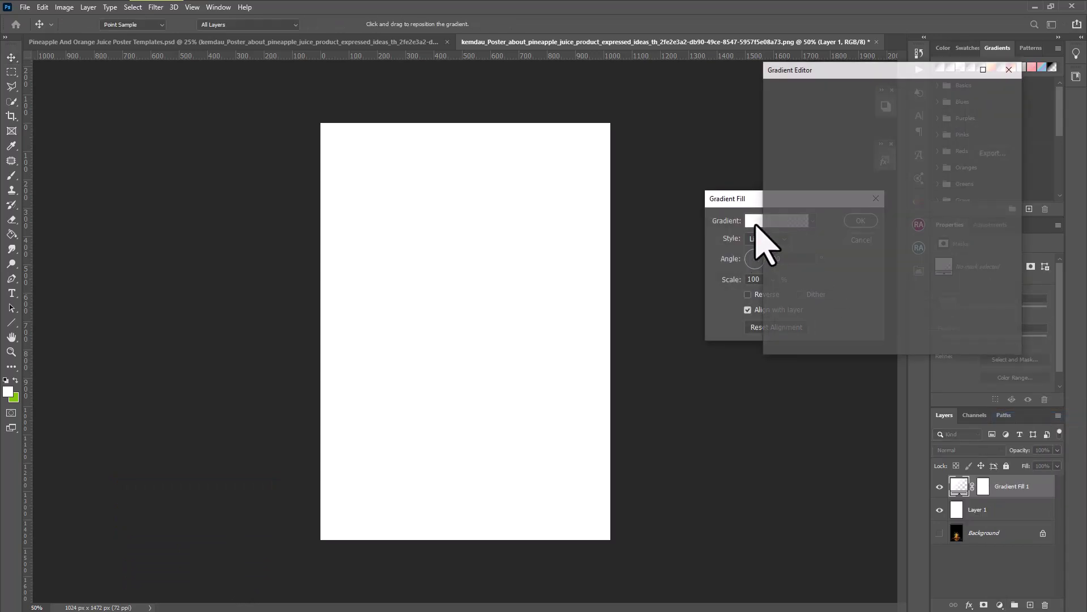
pyautogui.click(826, 335)
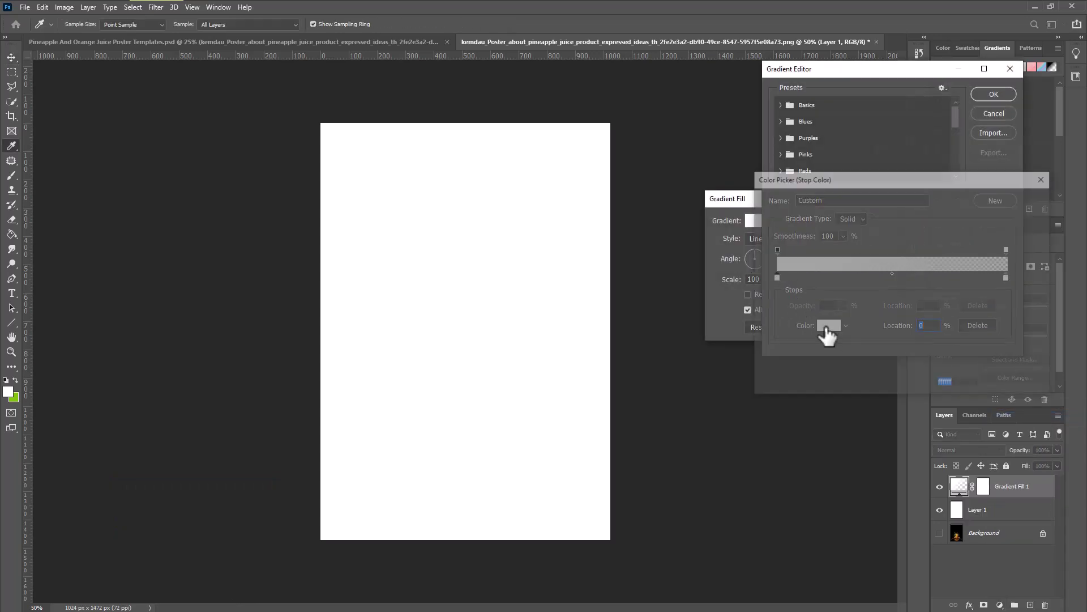
pyautogui.click(760, 346)
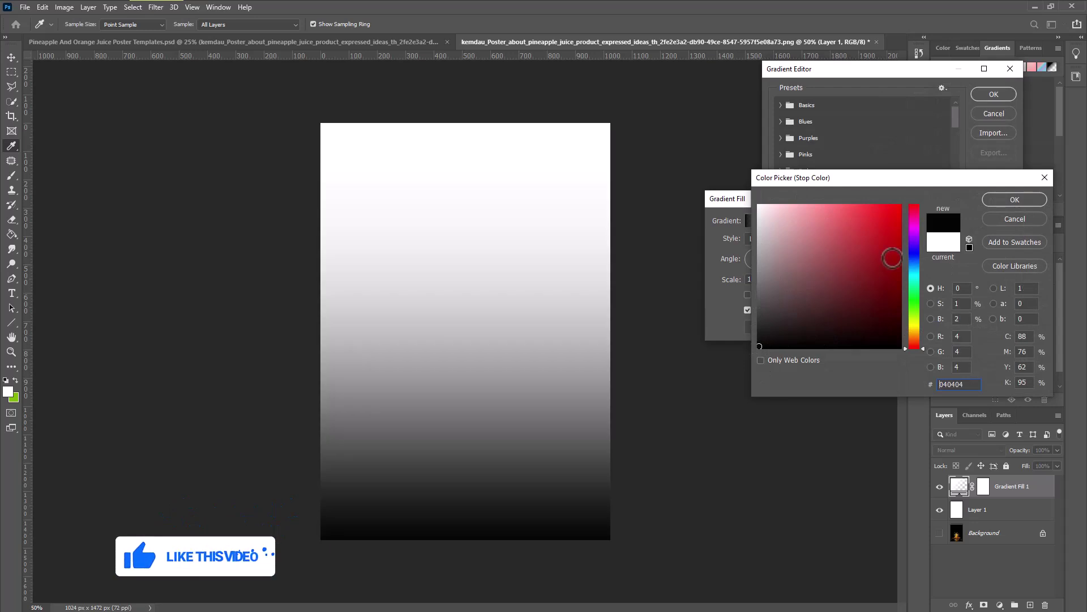
pyautogui.click(1008, 198)
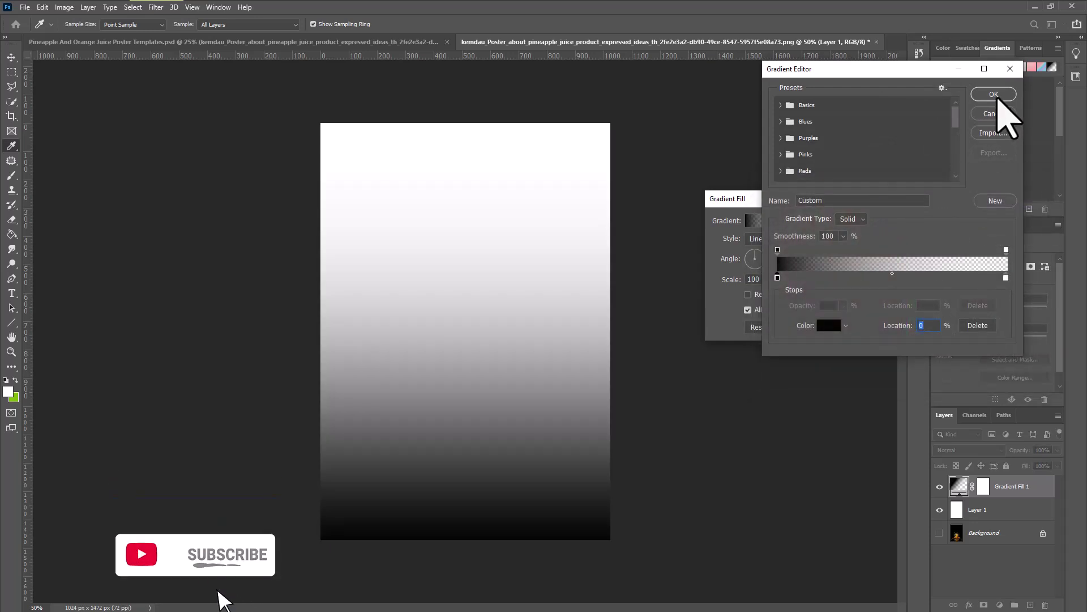
pyautogui.click(994, 94)
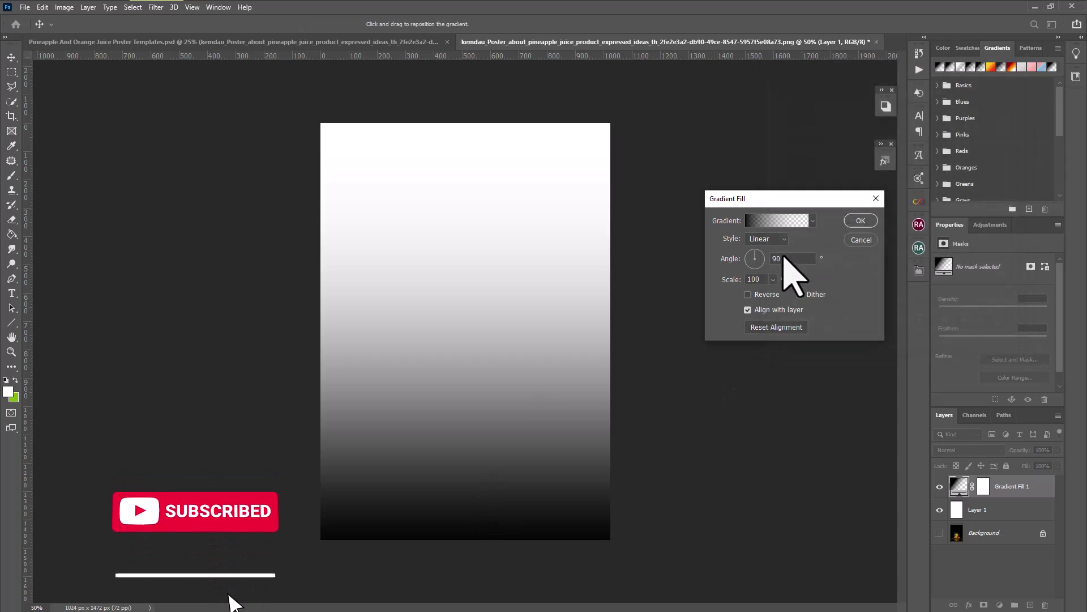
# Set the gradient fill's angle to -44.31° and shift its dark area into the poster's upper-left corner.
pyautogui.moveTo(755, 259); pyautogui.dragTo(759, 261)
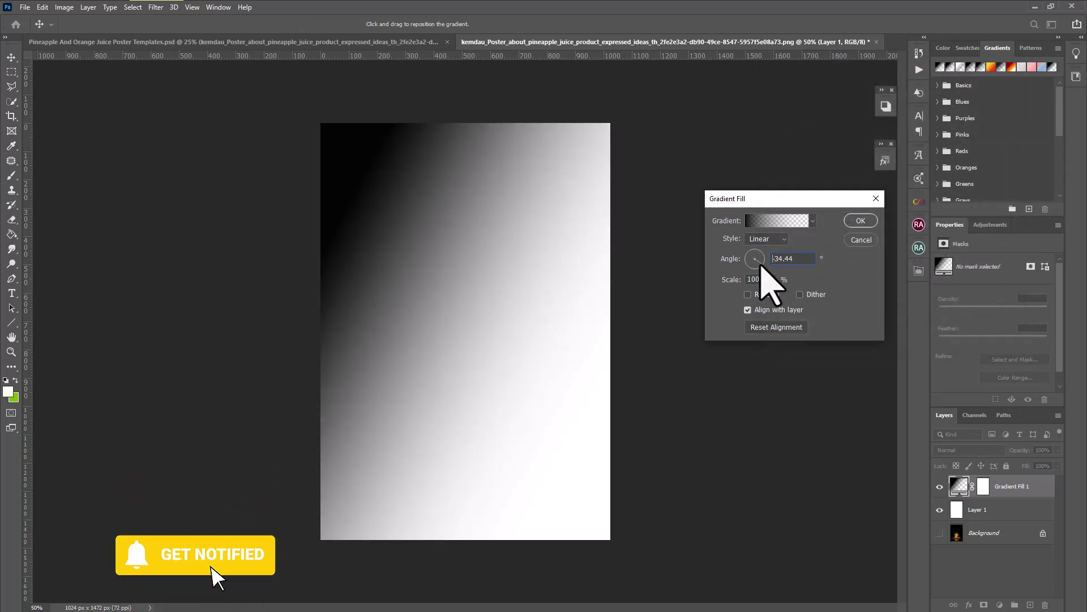
pyautogui.moveTo(425, 217); pyautogui.dragTo(344, 206)
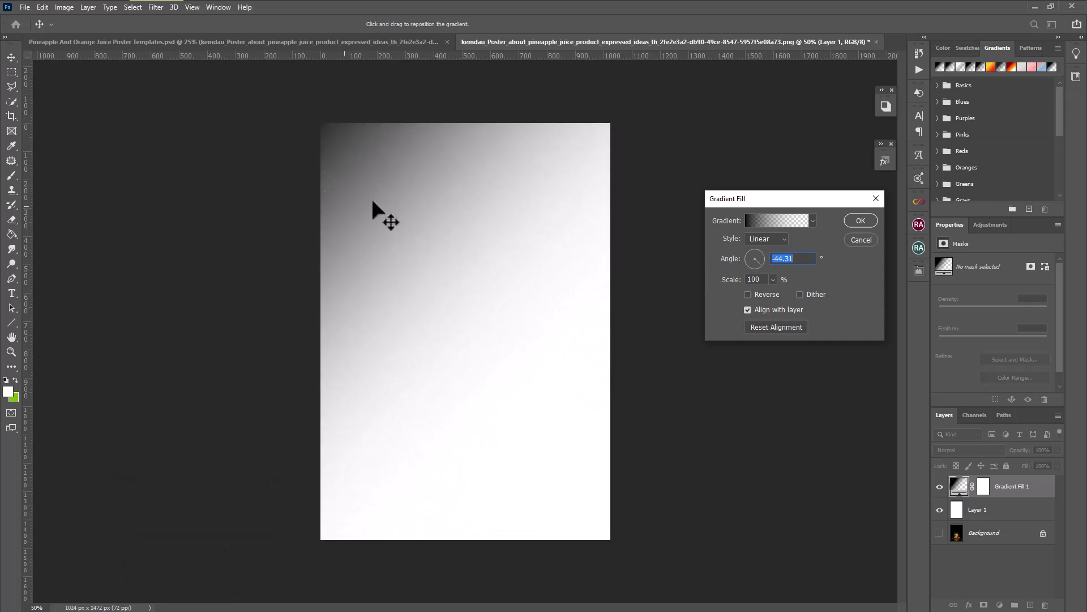
pyautogui.click(858, 222)
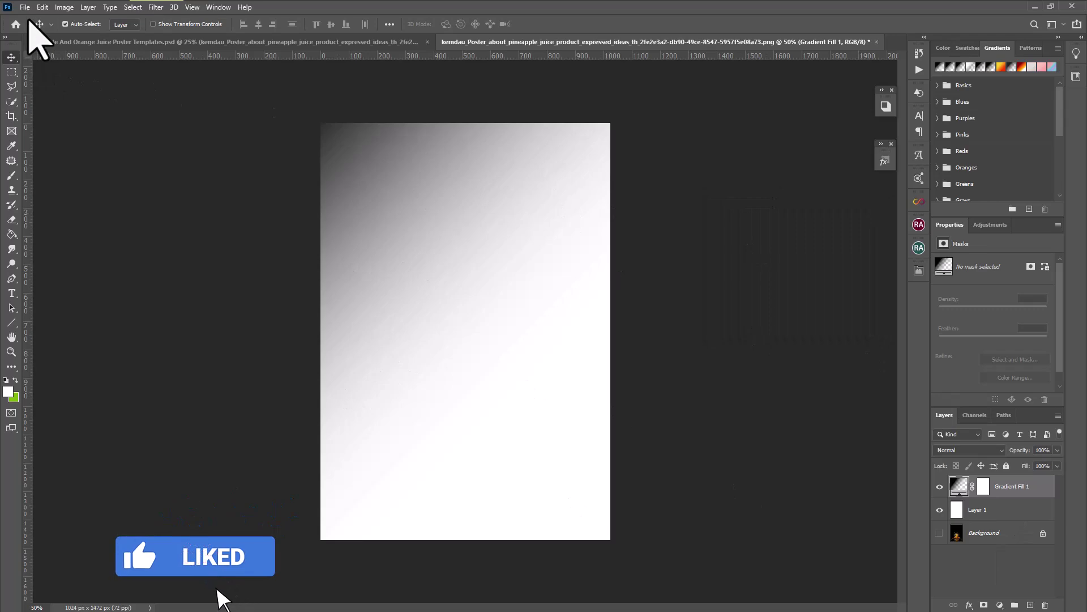
# Open pngwing.com (3).png and bring its orange juice picture into the poster image document as a new layer.
pyautogui.click(25, 7)
pyautogui.click(34, 30)
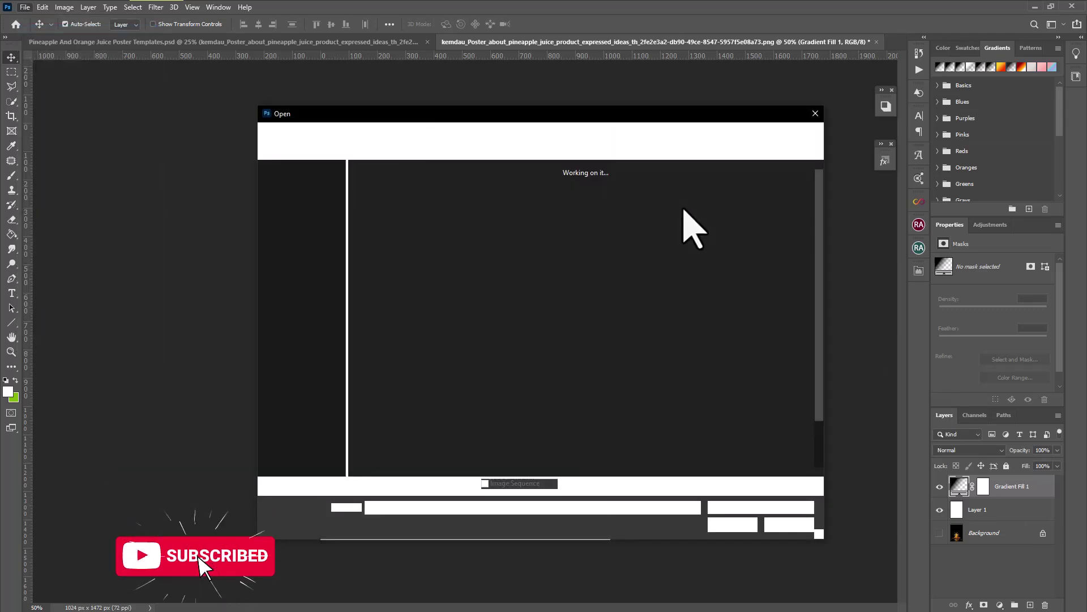
pyautogui.click(600, 221)
pyautogui.click(737, 526)
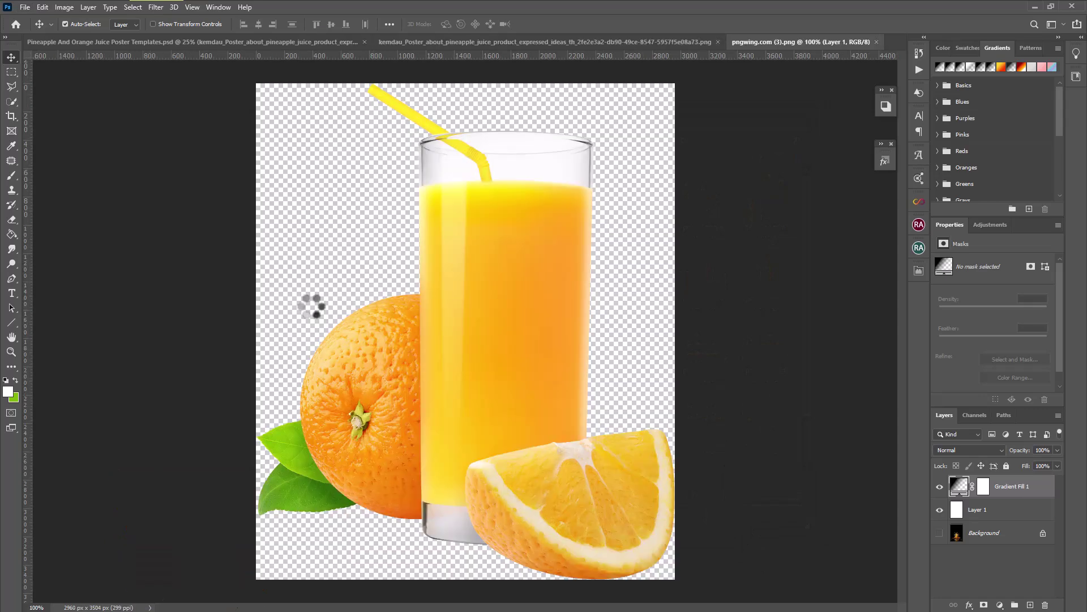
pyautogui.moveTo(485, 183); pyautogui.dragTo(449, 276)
# Scale the orange juice picture to about 20.43% and place it right of centre in the poster's lower half.
pyautogui.click(43, 7)
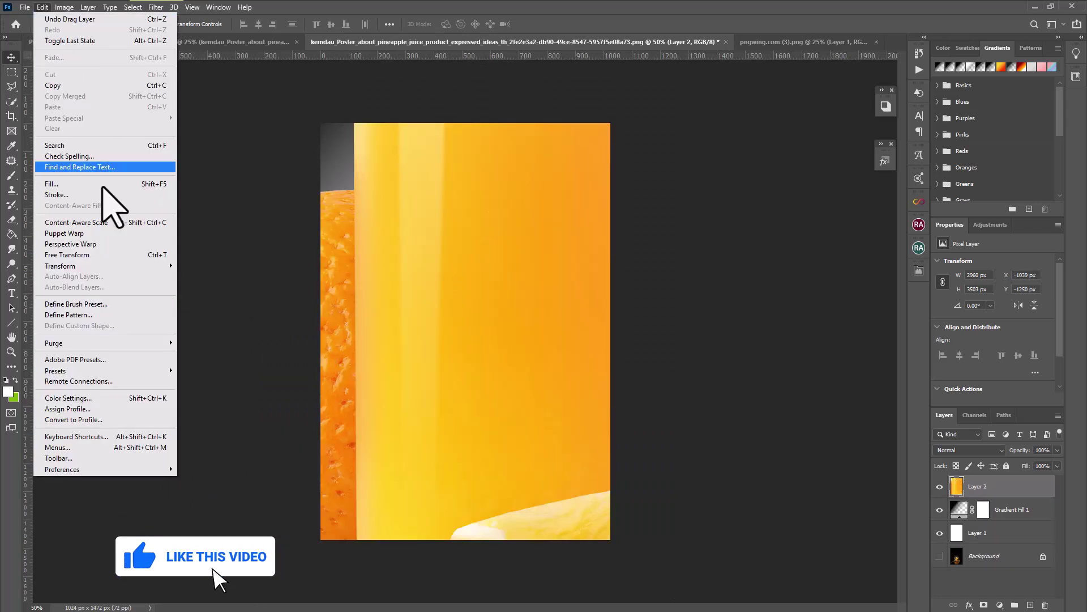
pyautogui.click(108, 253)
pyautogui.moveTo(864, 264); pyautogui.dragTo(547, 363)
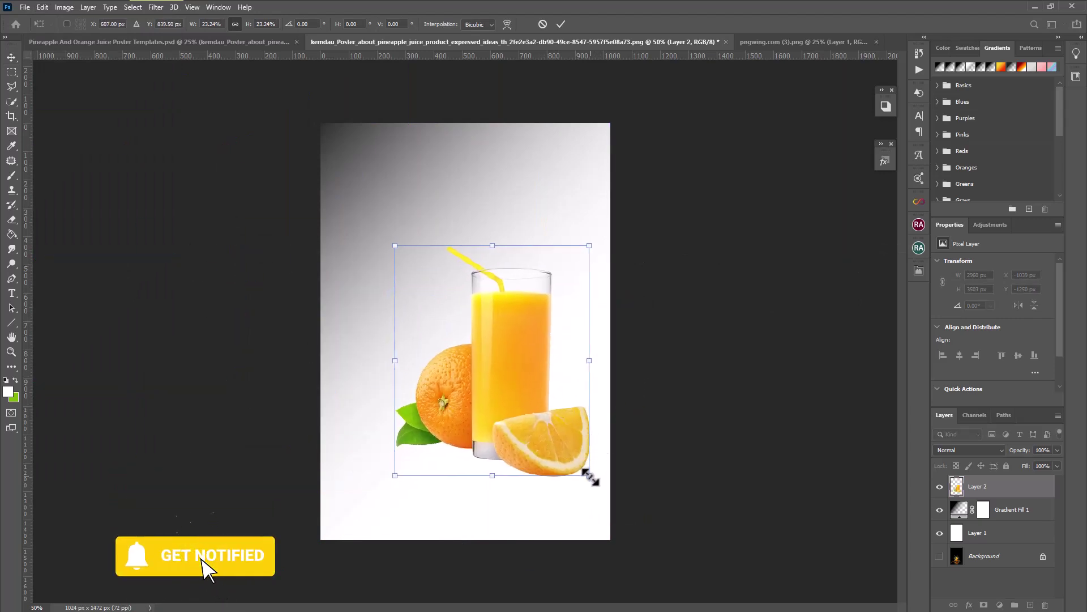
pyautogui.moveTo(589, 475); pyautogui.dragTo(564, 446)
pyautogui.moveTo(497, 391); pyautogui.dragTo(518, 406)
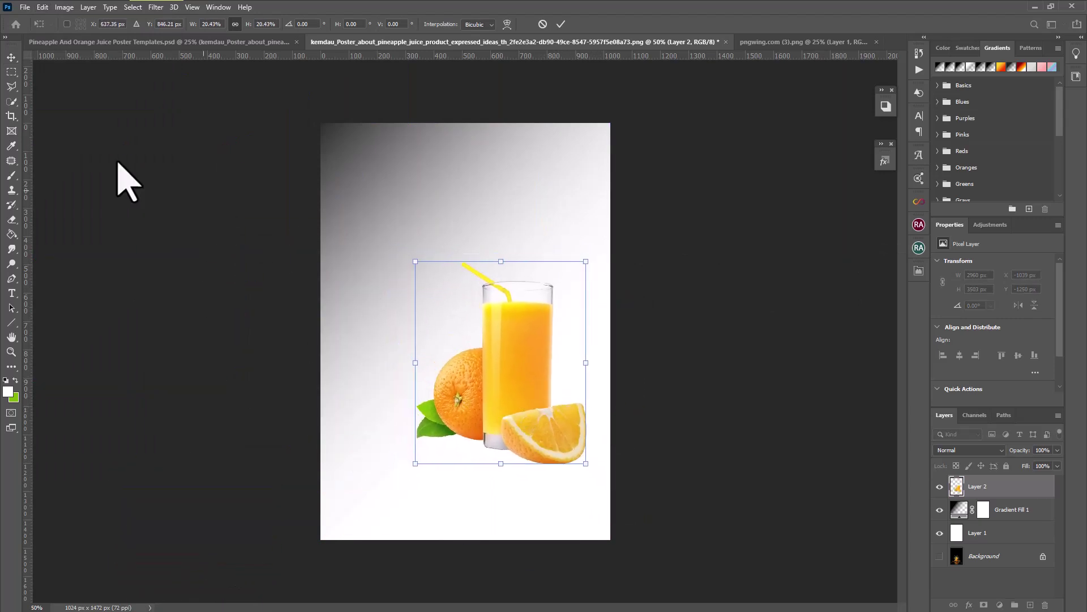
pyautogui.click(12, 56)
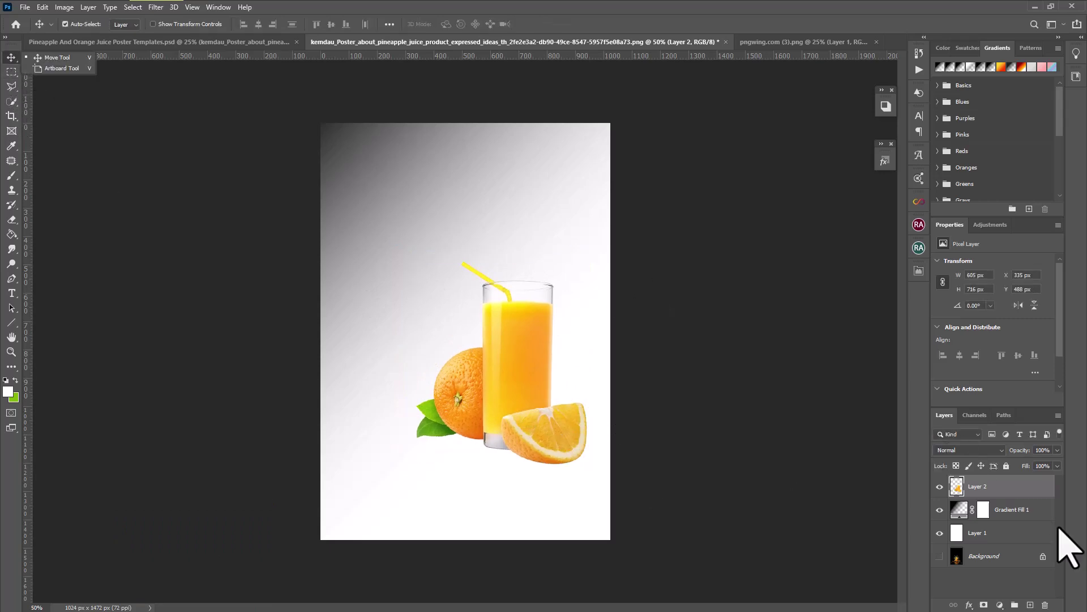
# Duplicate the juice layer, move the copy beneath the original and convert it to a smart object.
pyautogui.moveTo(1020, 491); pyautogui.dragTo(1030, 604)
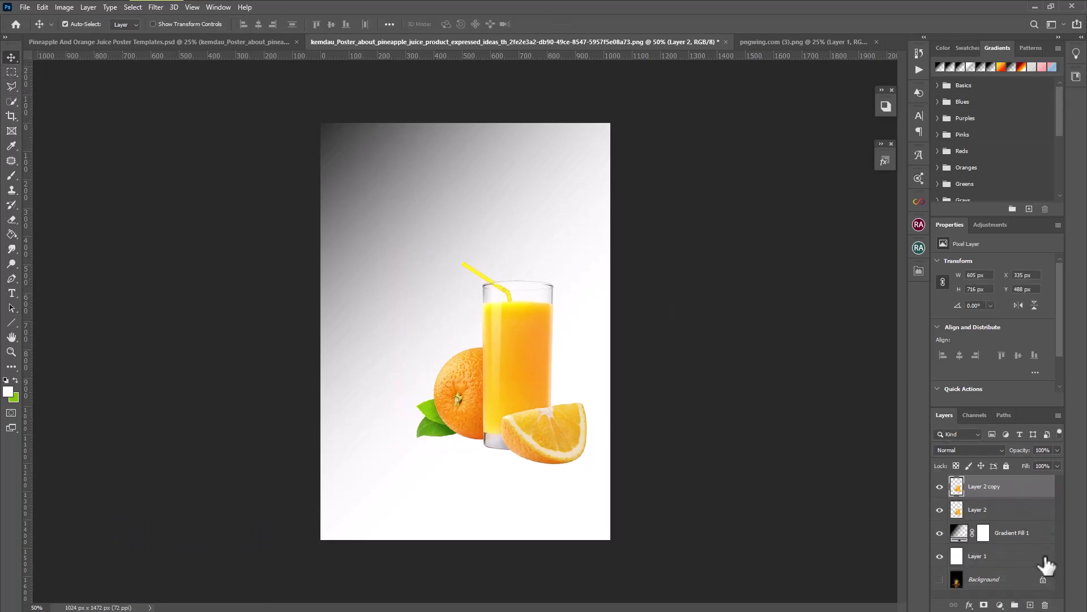
pyautogui.moveTo(1018, 493); pyautogui.dragTo(1014, 518)
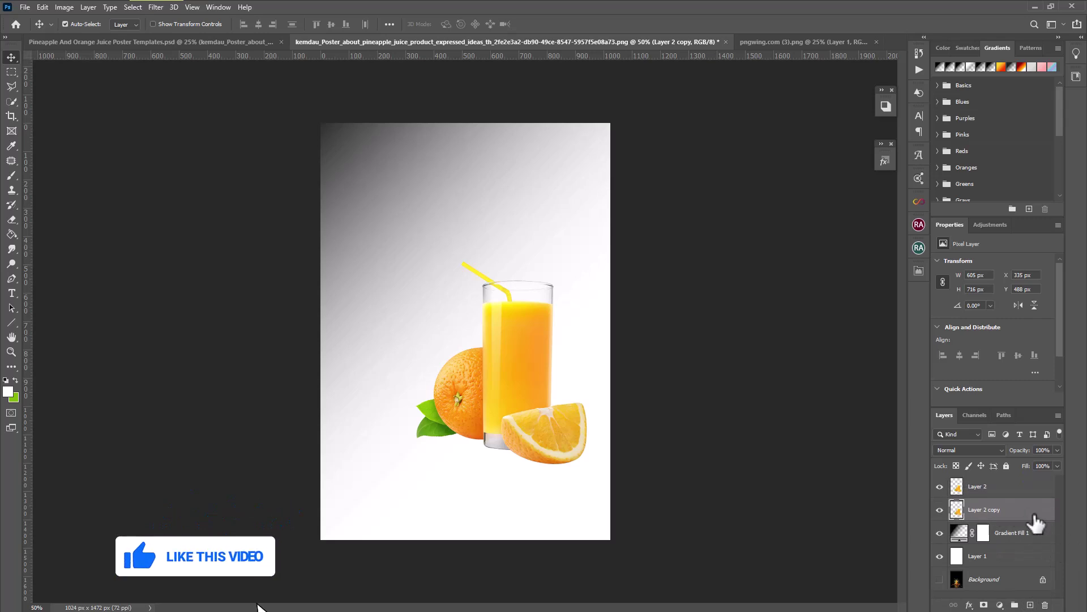
pyautogui.rightClick(1025, 518)
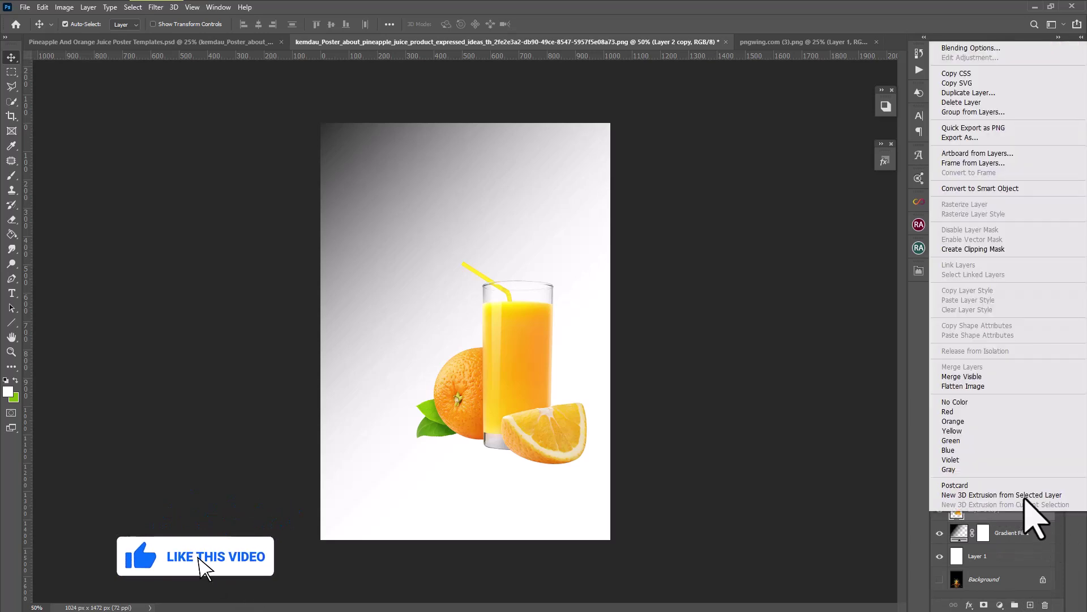
pyautogui.click(1005, 183)
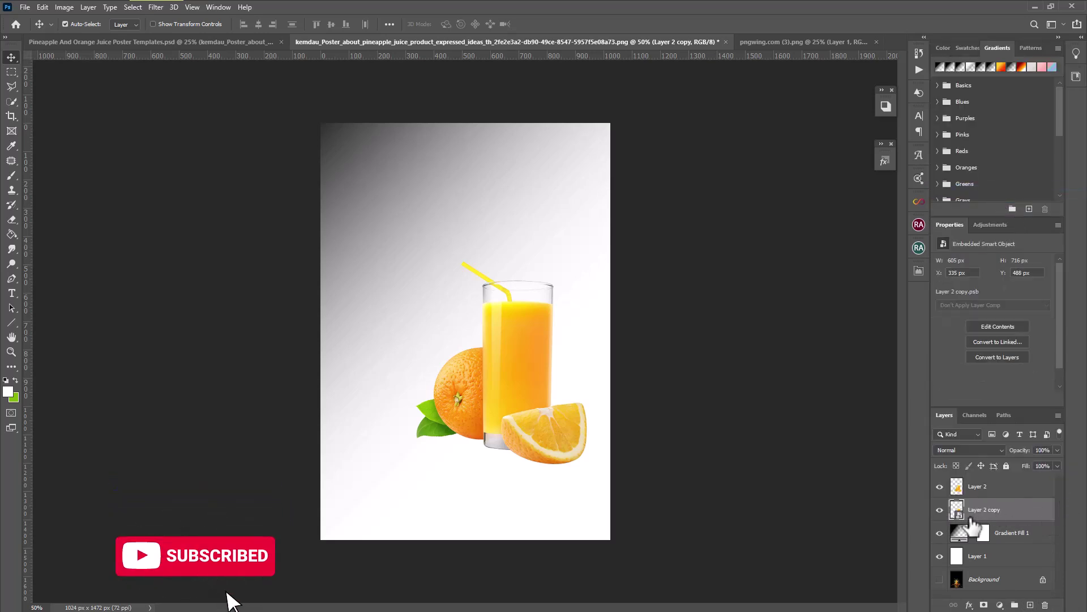
# Flip the juice copy vertically and move it straight down below the original glass as a mirrored reflection.
pyautogui.click(43, 8)
pyautogui.moveTo(48, 267)
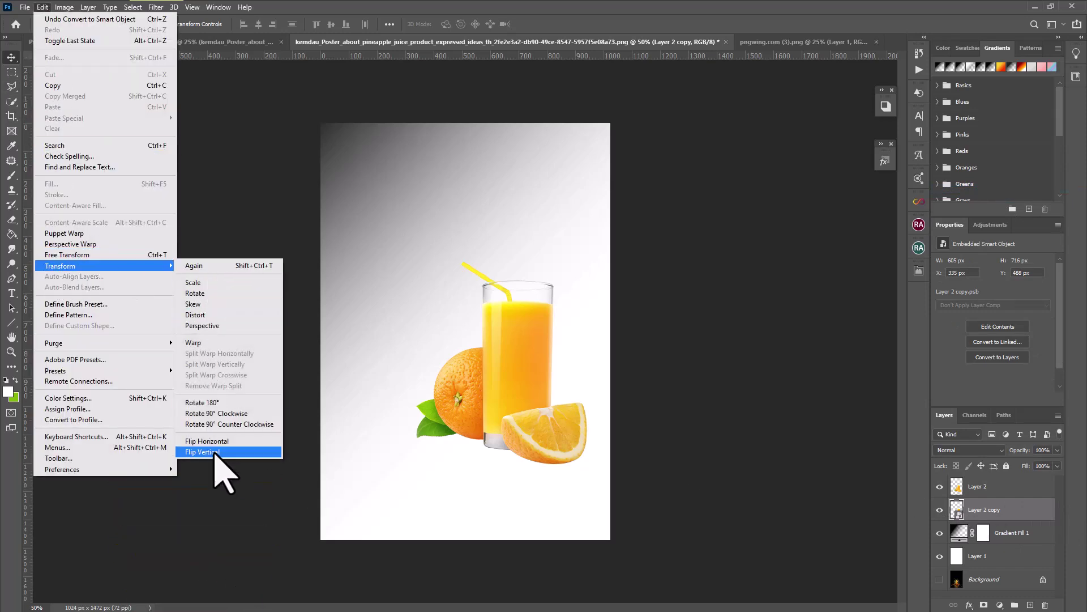
pyautogui.click(217, 452)
pyautogui.click(42, 7)
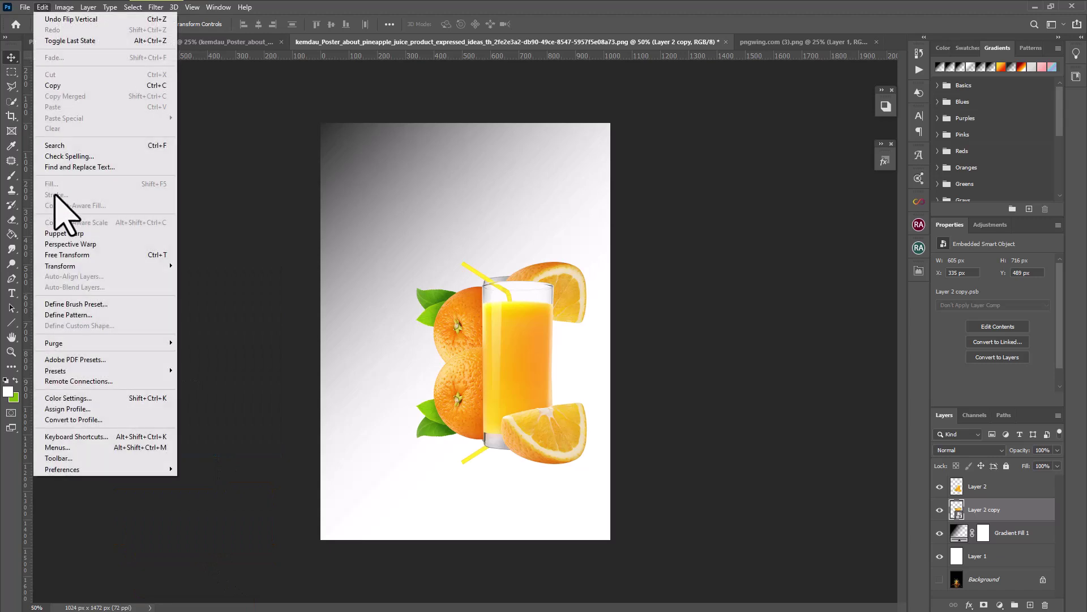
pyautogui.click(136, 253)
pyautogui.moveTo(548, 368); pyautogui.dragTo(531, 473)
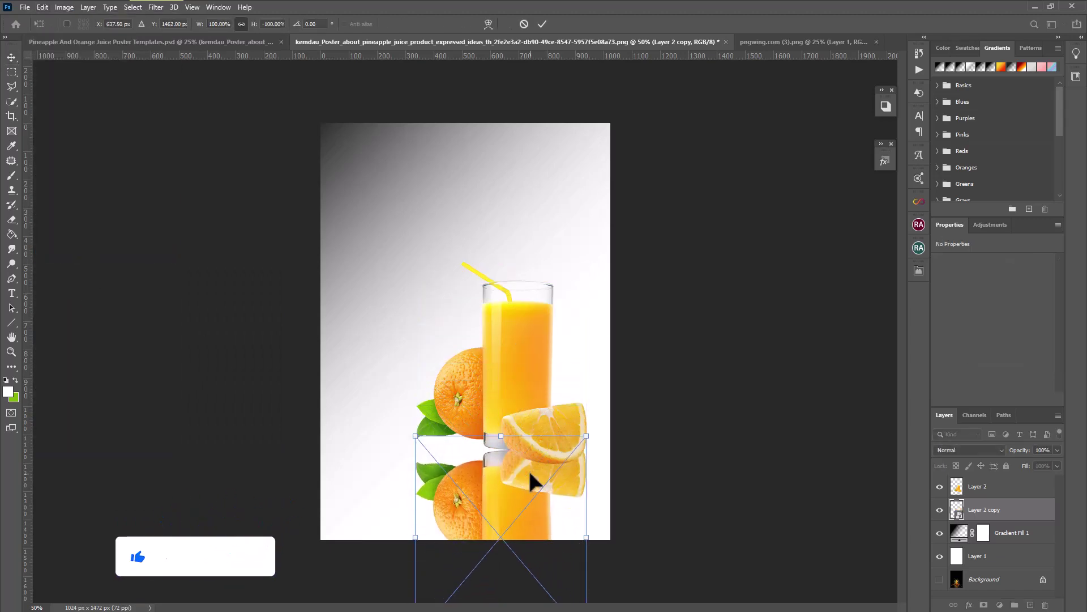
pyautogui.click(12, 57)
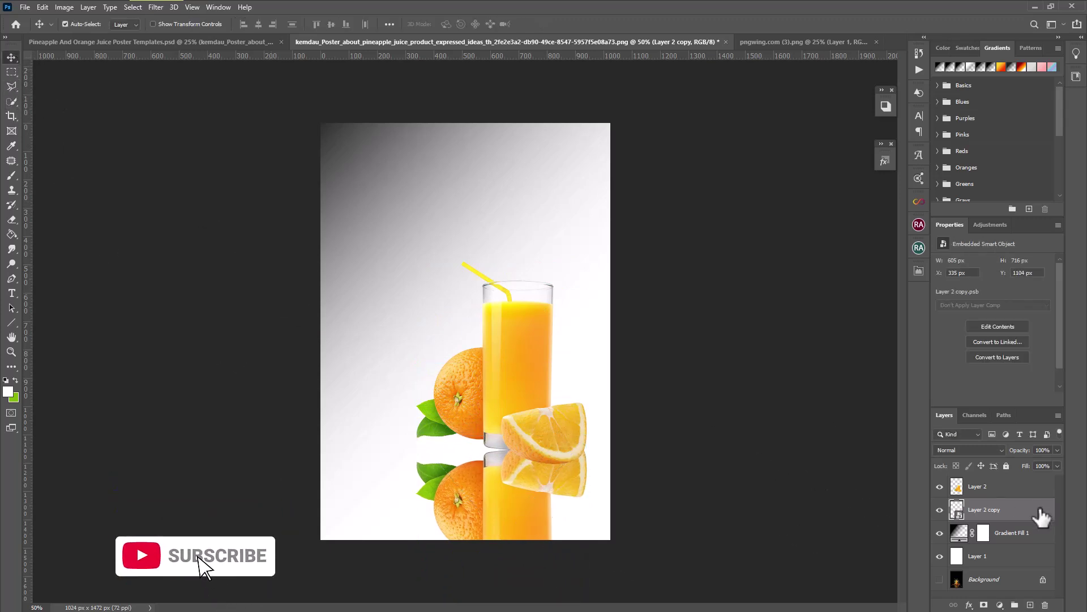
# Add a layer mask to the reflection and fade out its lower part with a linear black-to-transparent gradient.
pyautogui.click(984, 605)
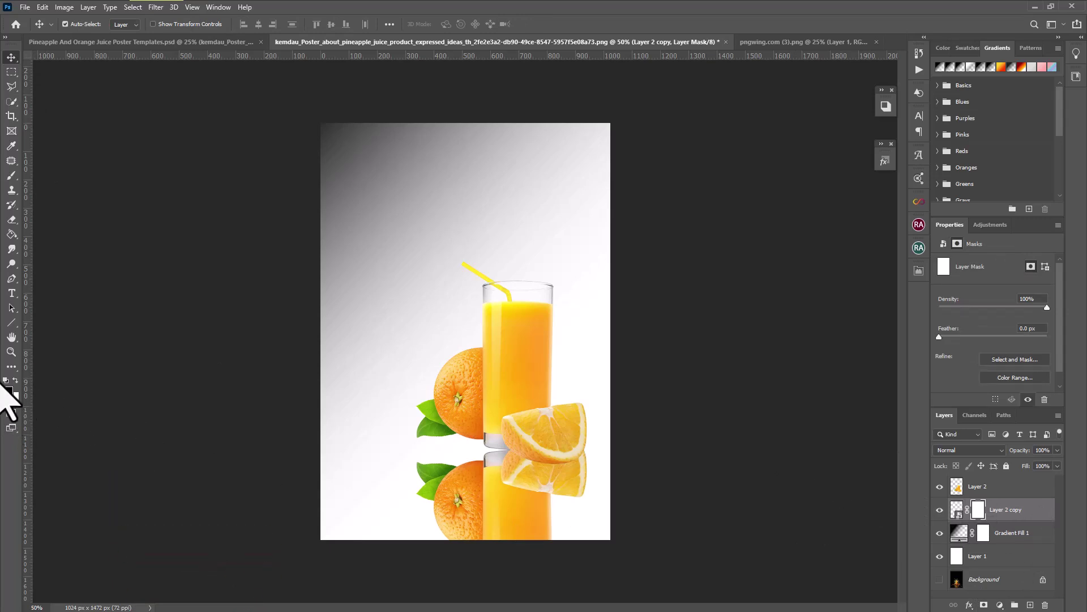
pyautogui.click(11, 235)
pyautogui.rightClick(10, 236)
pyautogui.click(49, 234)
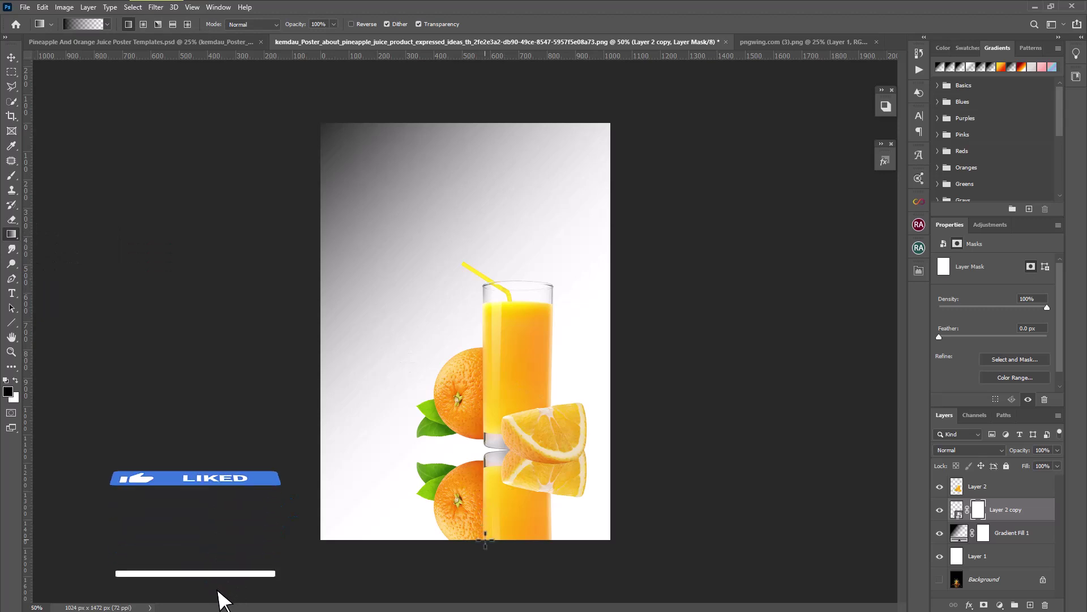
pyautogui.moveTo(507, 504); pyautogui.dragTo(504, 454)
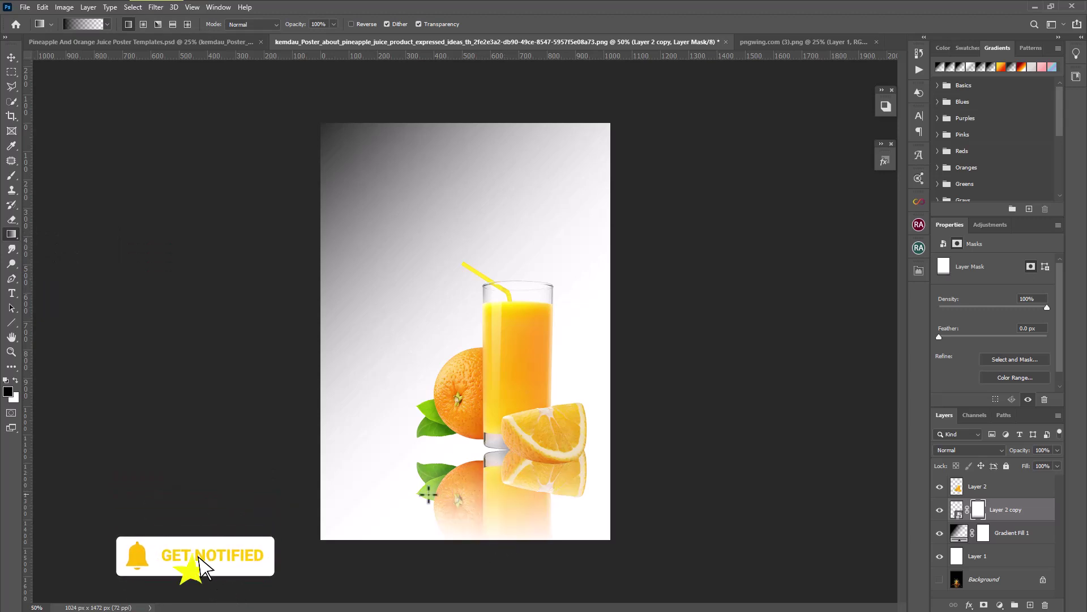
# Apply a Gaussian Blur with a 2.5 pixel radius to the reflection and reduce its layer opacity to 60%.
pyautogui.click(957, 510)
pyautogui.click(978, 510)
pyautogui.click(957, 513)
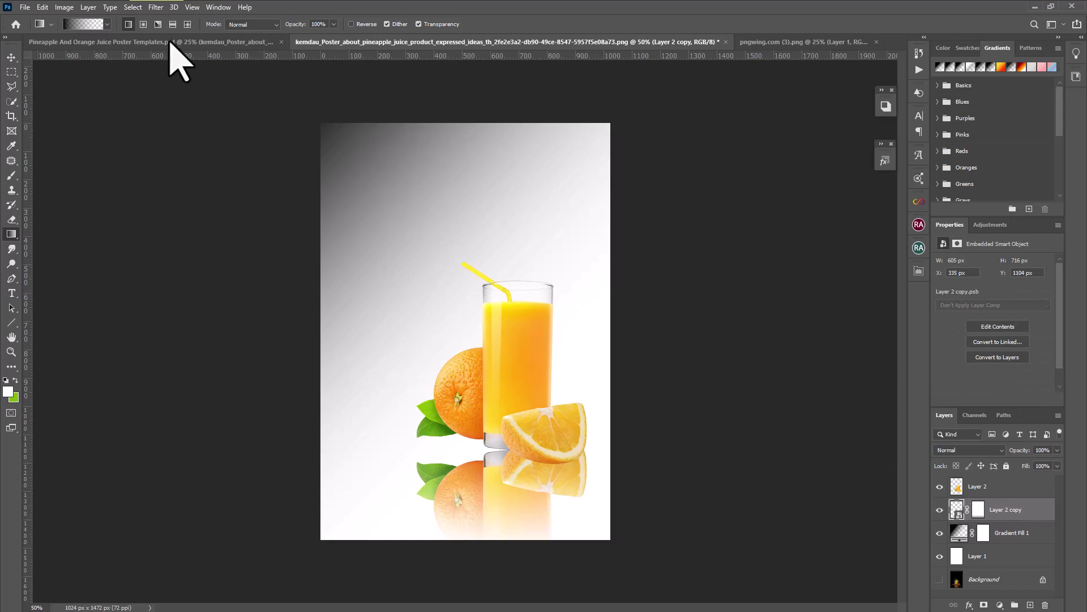
pyautogui.click(156, 7)
pyautogui.moveTo(173, 136)
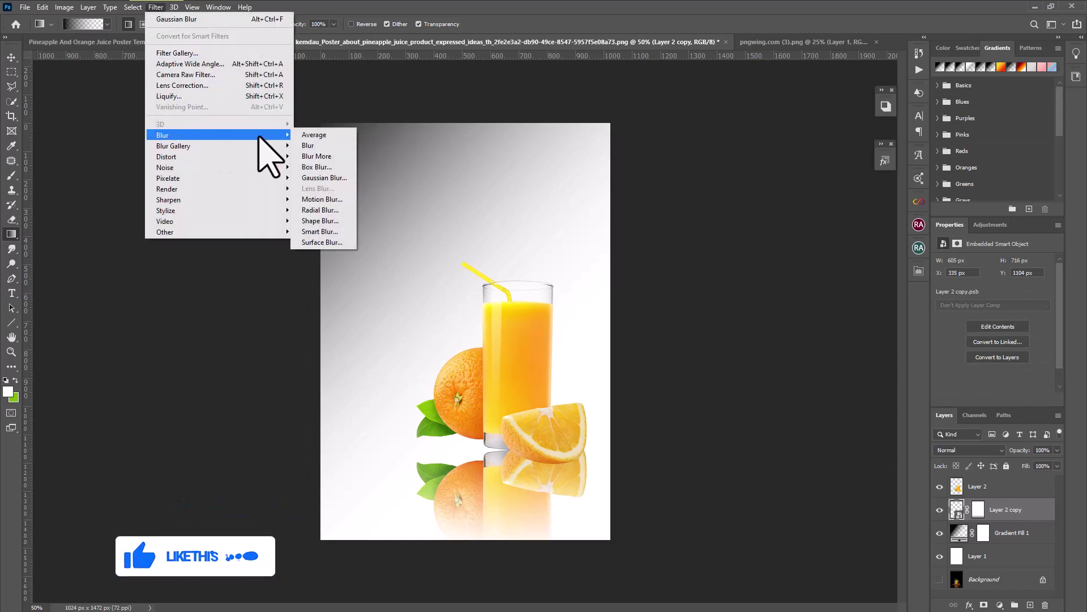
pyautogui.click(323, 177)
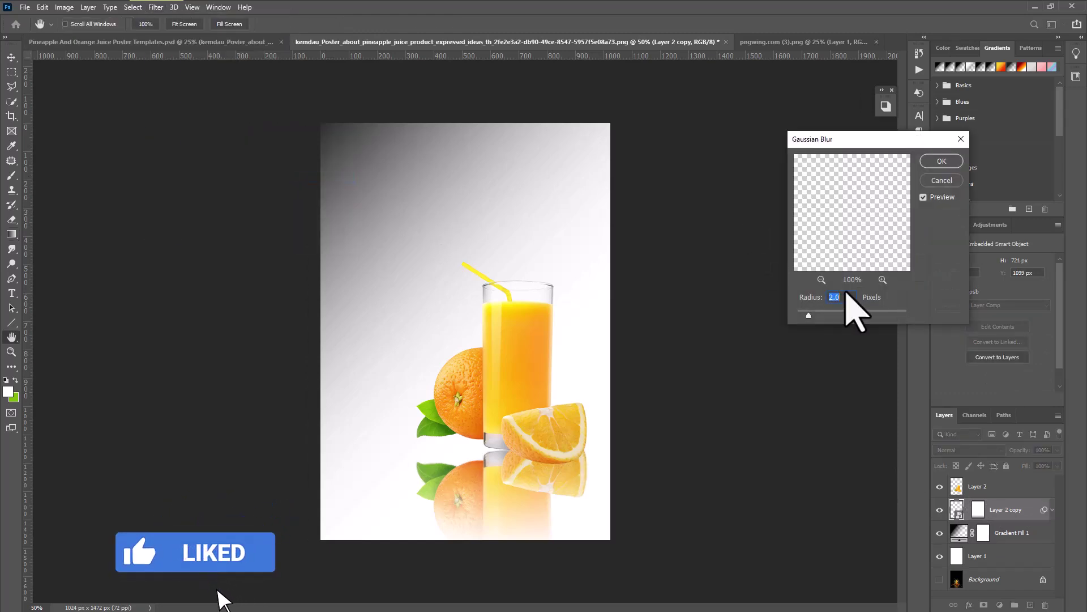
pyautogui.moveTo(809, 315); pyautogui.dragTo(812, 315)
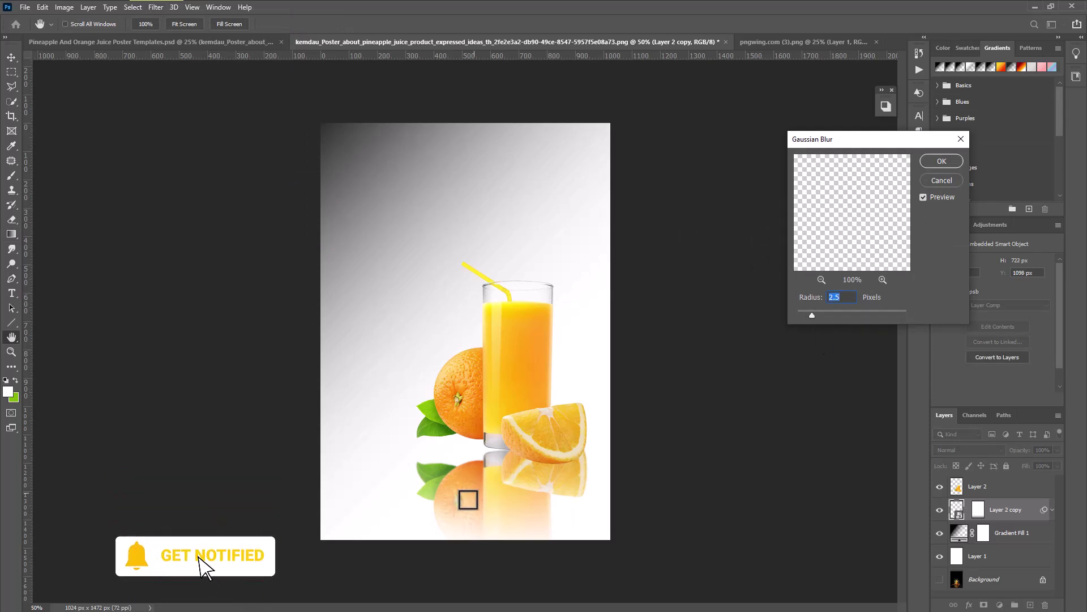
pyautogui.click(944, 162)
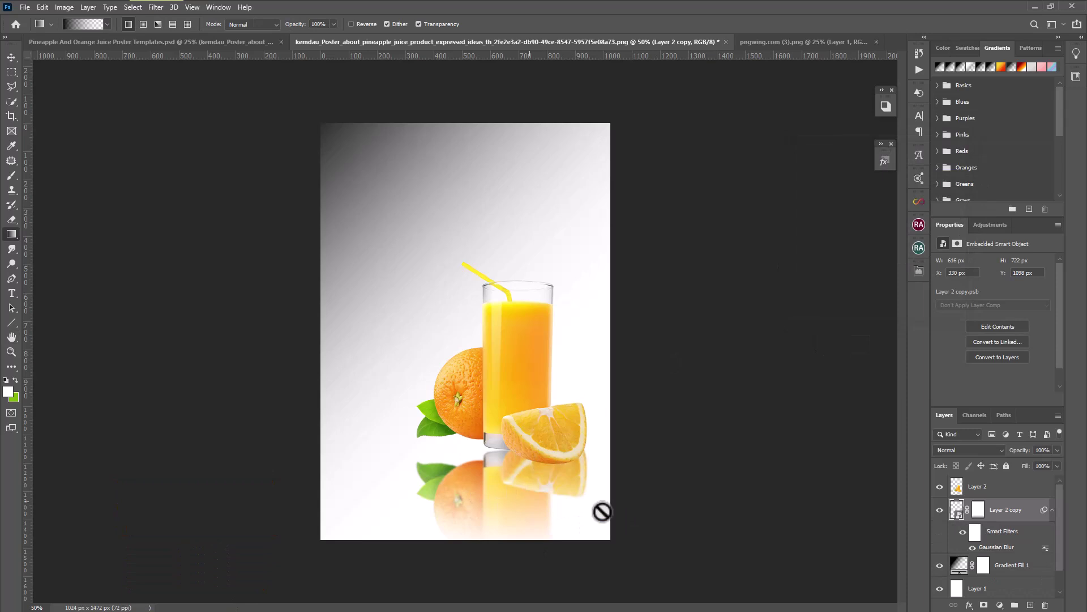
pyautogui.moveTo(1048, 465); pyautogui.dragTo(1036, 466)
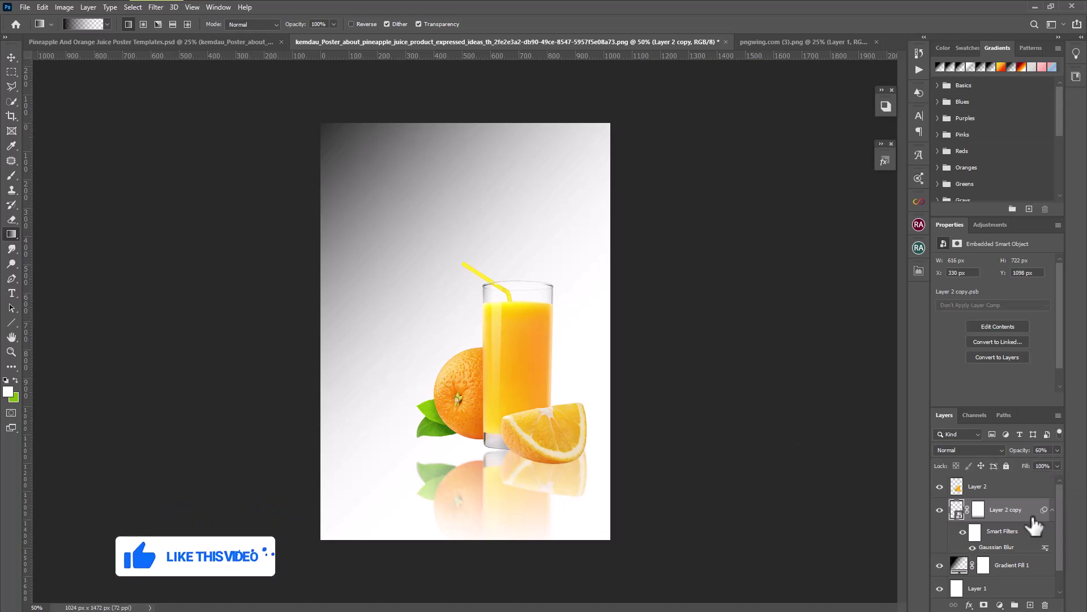
# Add a second Gradient Fill layer above Gradient Fill 1 with its starting colour stop set to black.
pyautogui.click(1003, 566)
pyautogui.click(1000, 605)
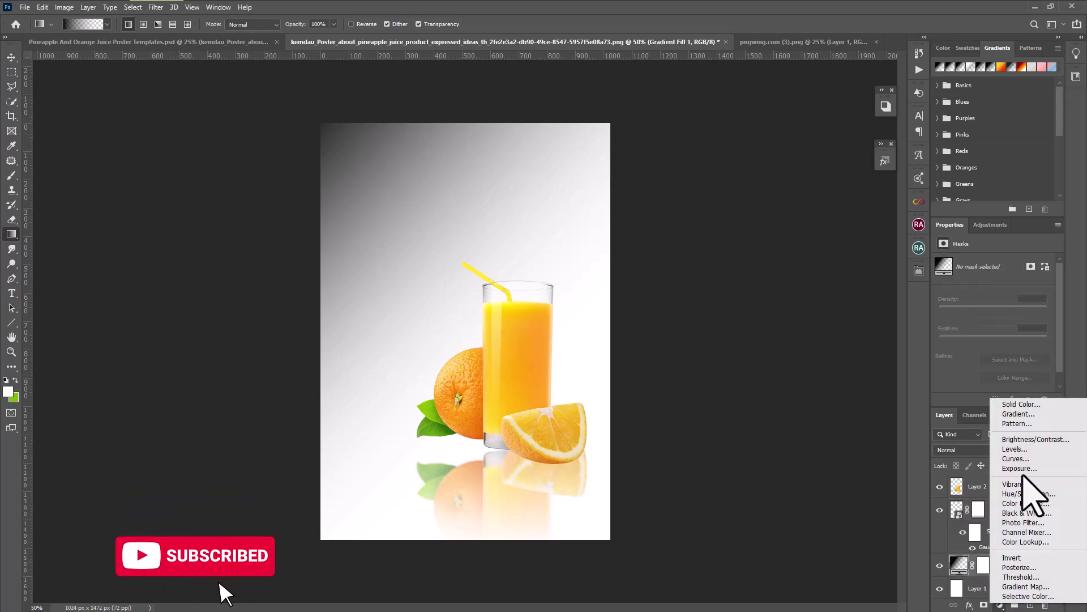
pyautogui.click(1028, 415)
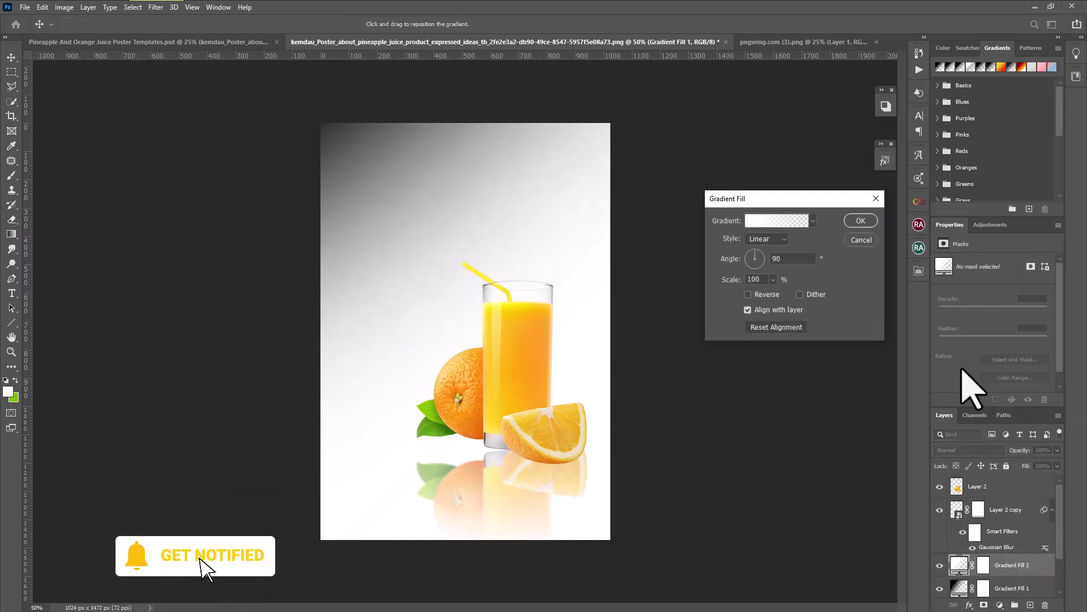
pyautogui.click(776, 221)
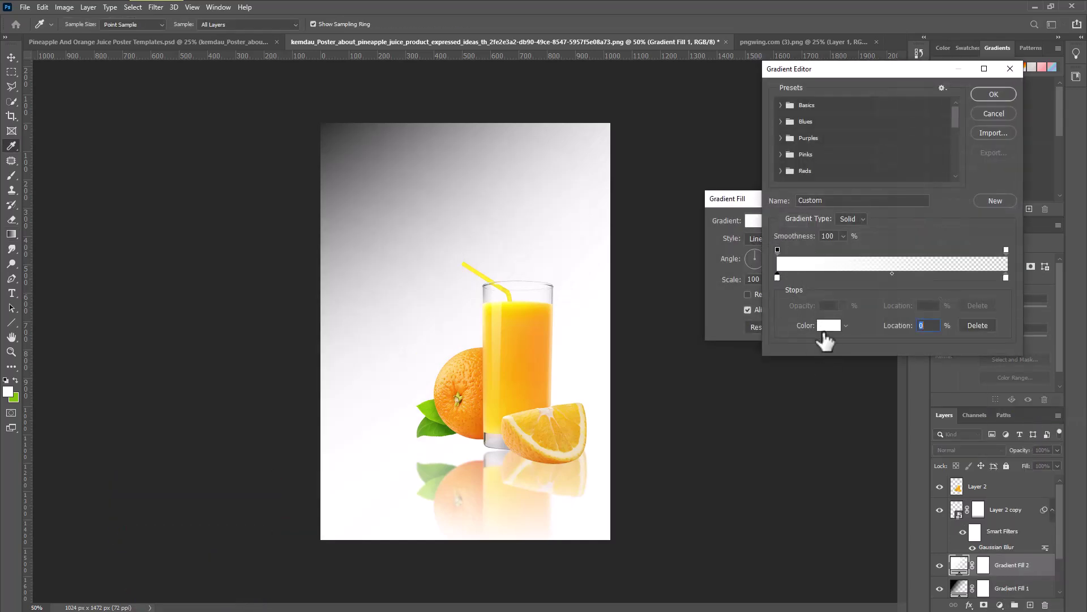
pyautogui.click(825, 329)
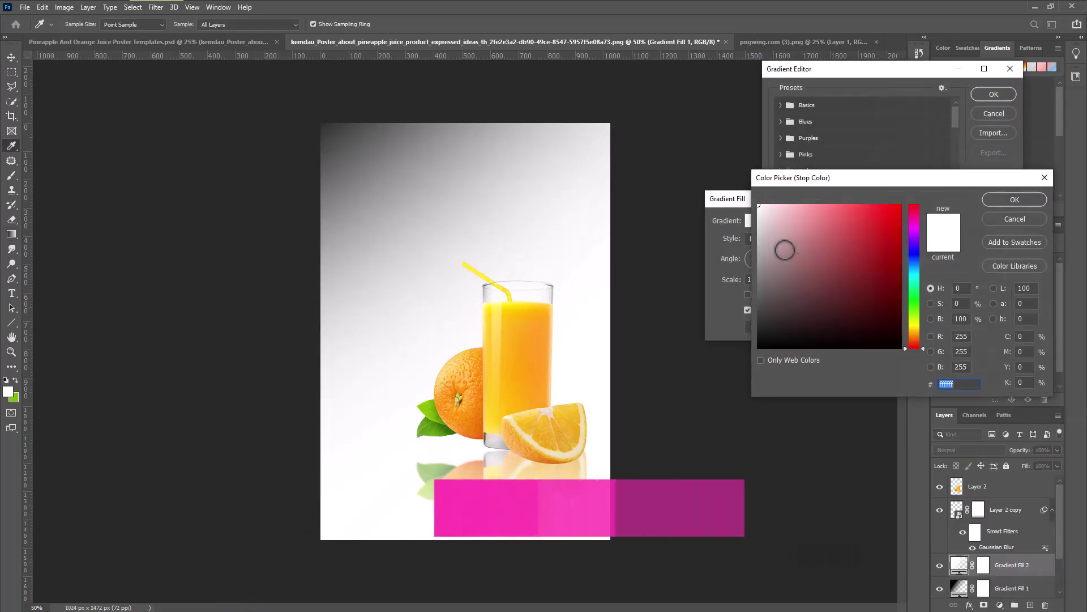
pyautogui.click(891, 350)
pyautogui.click(1015, 199)
pyautogui.click(1001, 95)
# Position the new black gradient over the poster's lower part and slightly lower its layer opacity.
pyautogui.moveTo(493, 413); pyautogui.dragTo(486, 441)
pyautogui.moveTo(509, 502); pyautogui.dragTo(520, 418)
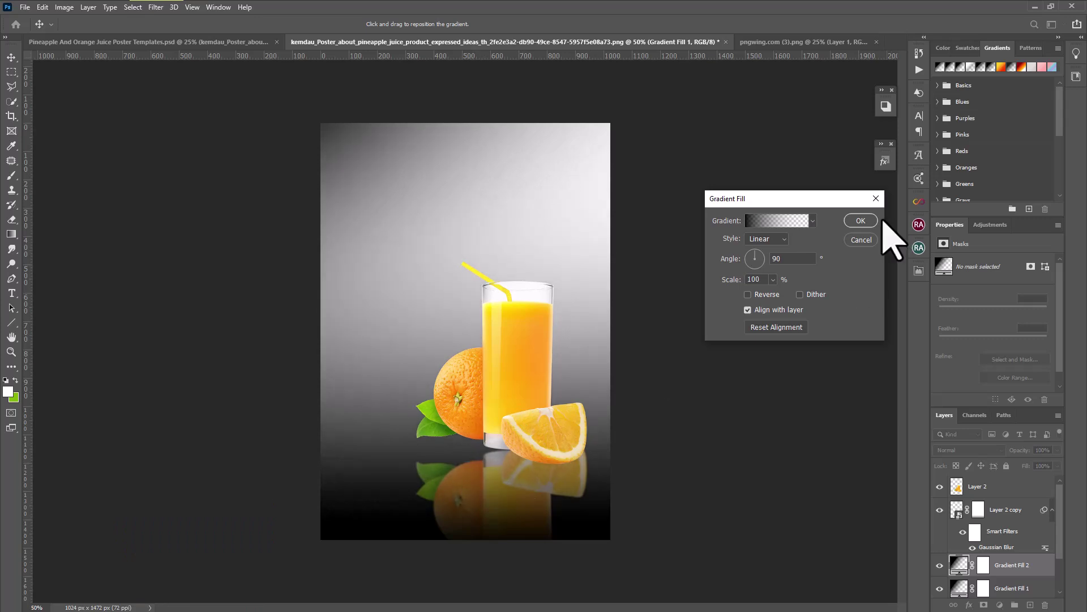
pyautogui.press('Return')
pyautogui.click(1057, 451)
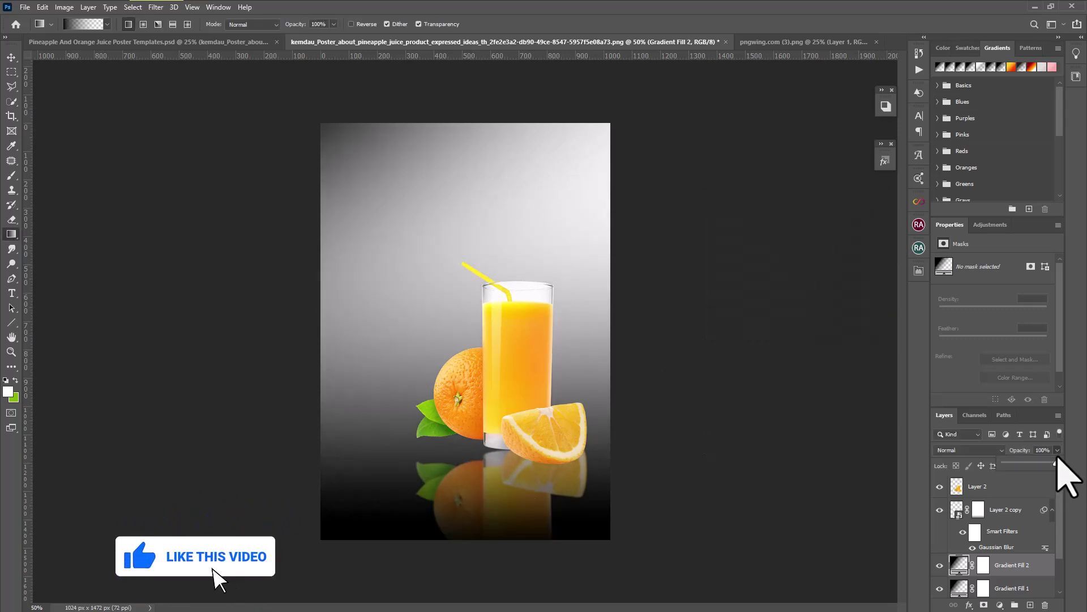
pyautogui.moveTo(1055, 464); pyautogui.dragTo(1050, 464)
# Select the original juice layer, close pngwing.com (3).png and open the orange splash image pngwing.com (9).png.
pyautogui.click(1020, 489)
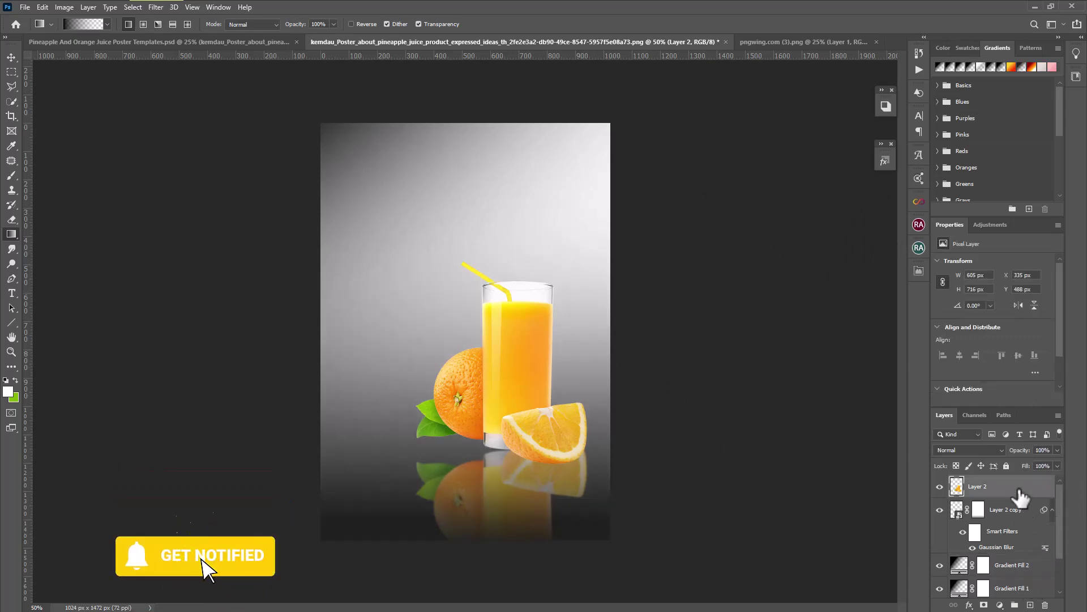
pyautogui.click(877, 42)
pyautogui.click(25, 7)
pyautogui.click(34, 32)
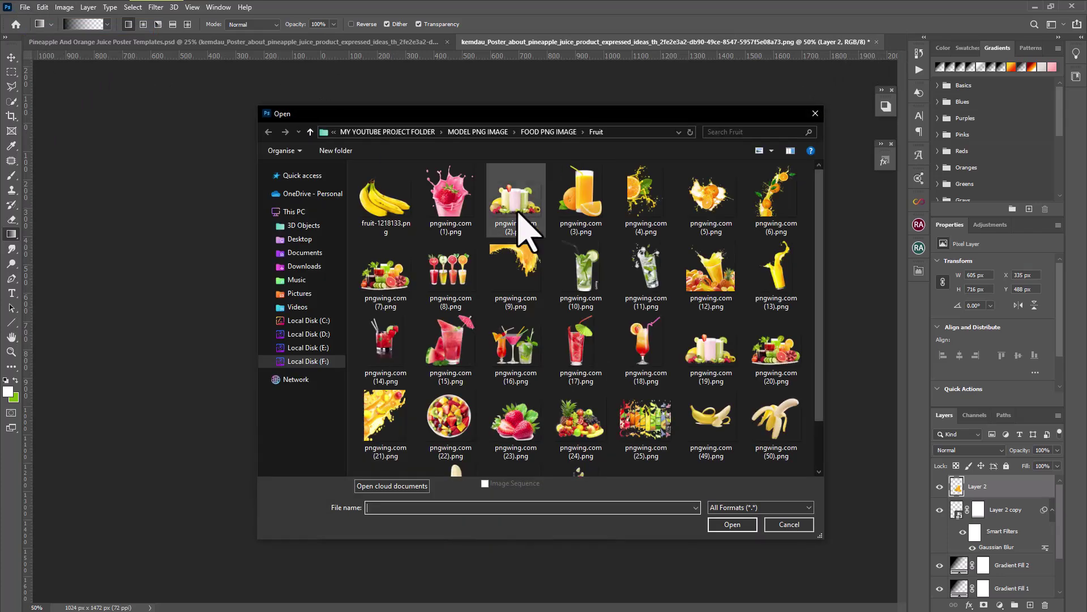
pyautogui.click(539, 267)
pyautogui.click(730, 524)
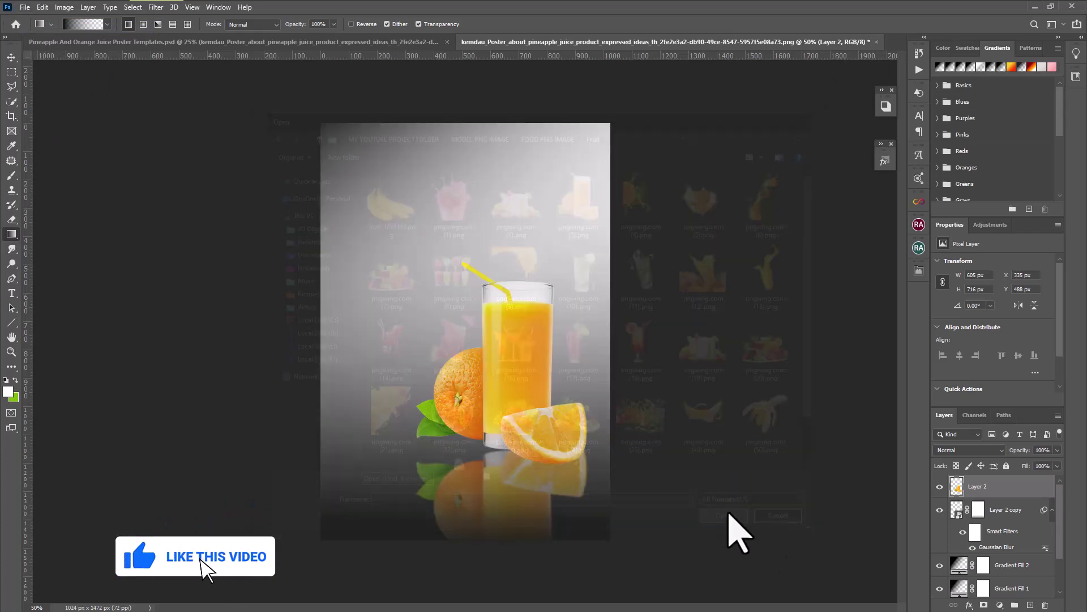
# Place the orange splash image above the juice glass and put a duplicate of its layer directly beneath Layer 2.
pyautogui.click(11, 57)
pyautogui.moveTo(400, 127); pyautogui.dragTo(528, 224)
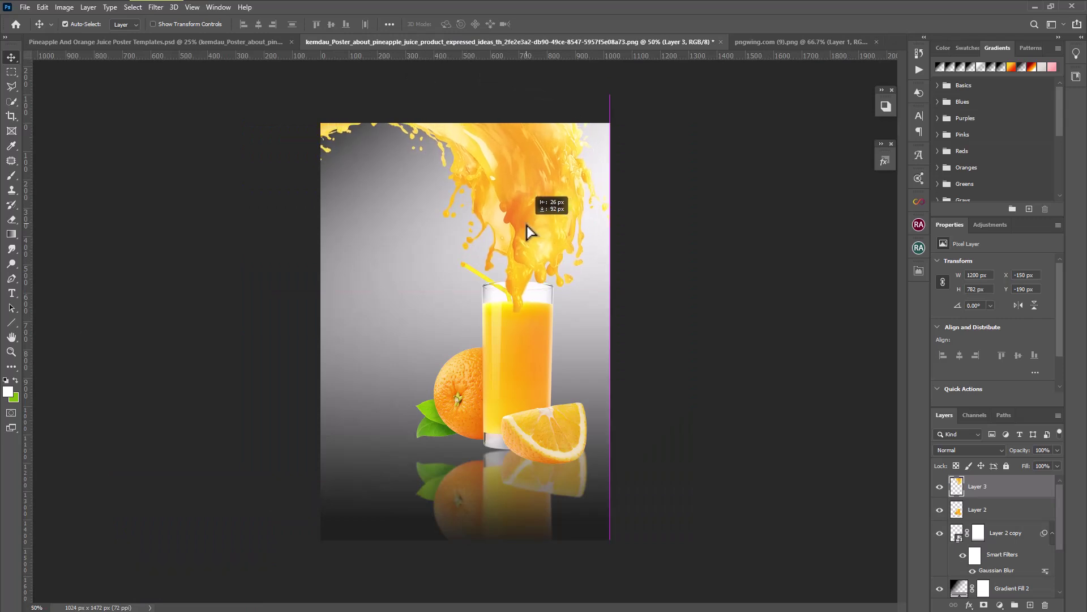
pyautogui.moveTo(552, 261); pyautogui.dragTo(539, 232)
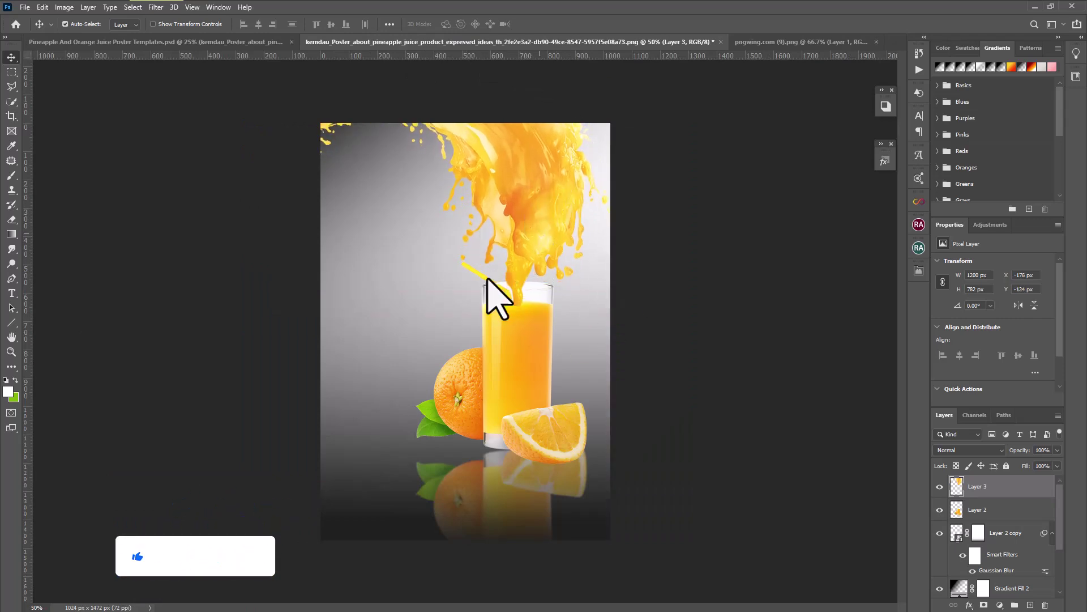
pyautogui.moveTo(1036, 486); pyautogui.dragTo(1030, 605)
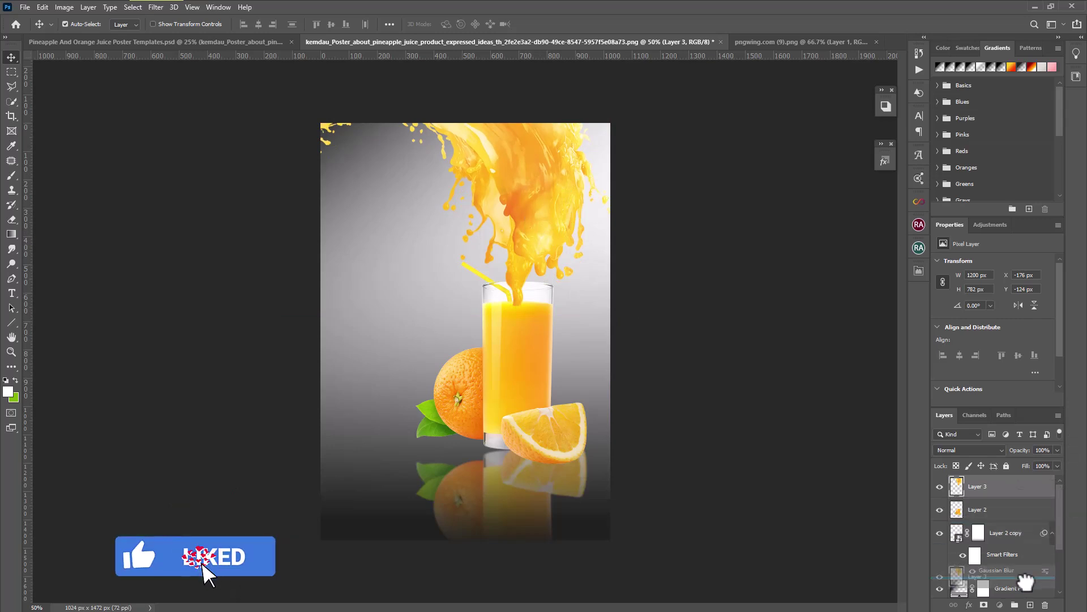
pyautogui.moveTo(1029, 486); pyautogui.dragTo(1025, 545)
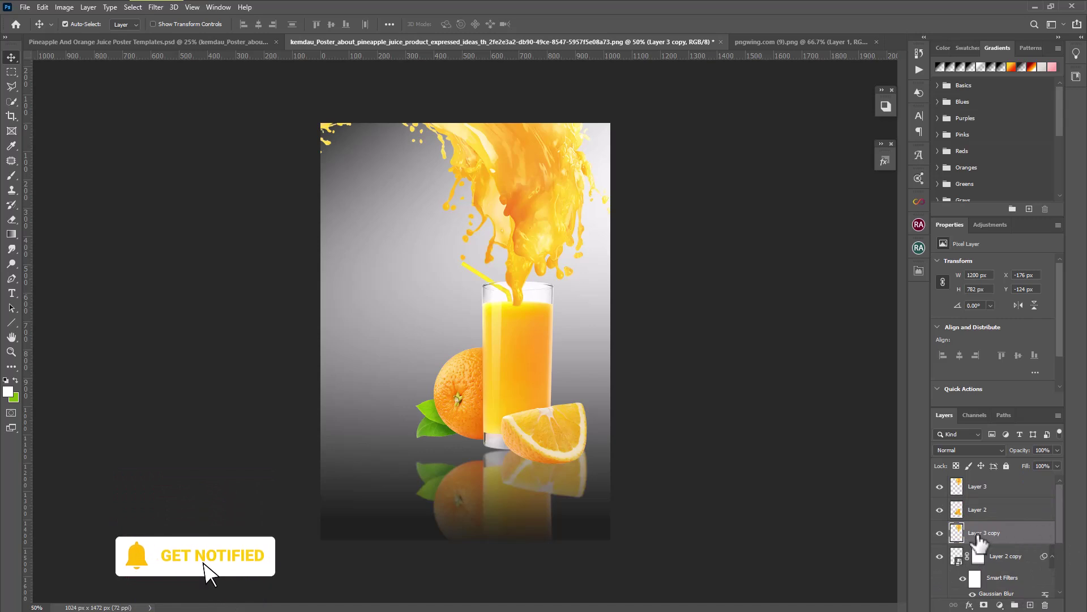
# Set Layer 3's Blend If for This Layer to a black point of 126 and a split white point of 53 / 255.
pyautogui.click(1004, 488)
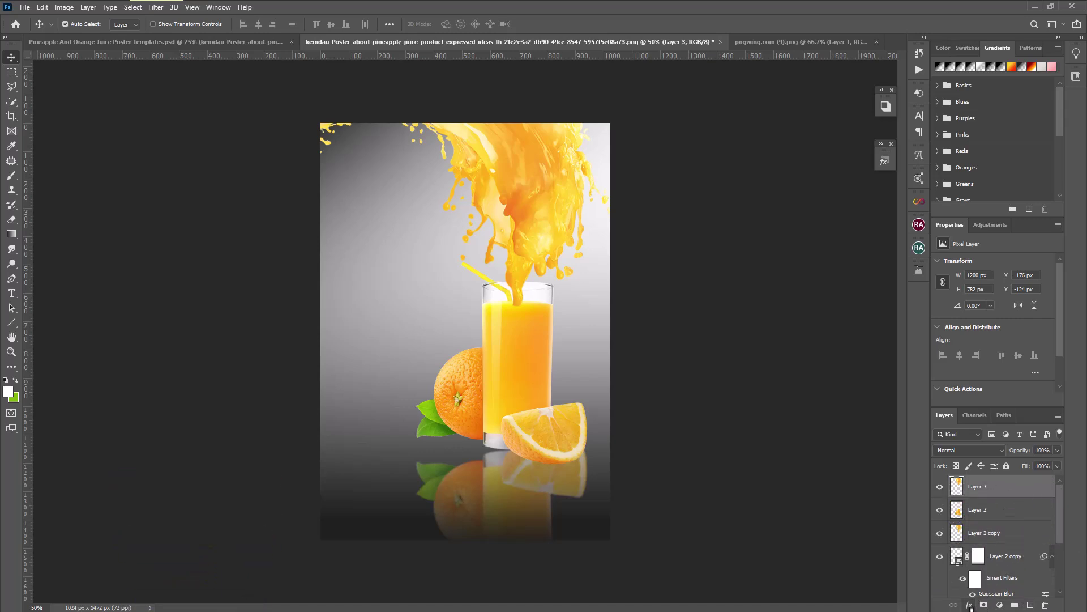
pyautogui.click(969, 605)
pyautogui.click(992, 499)
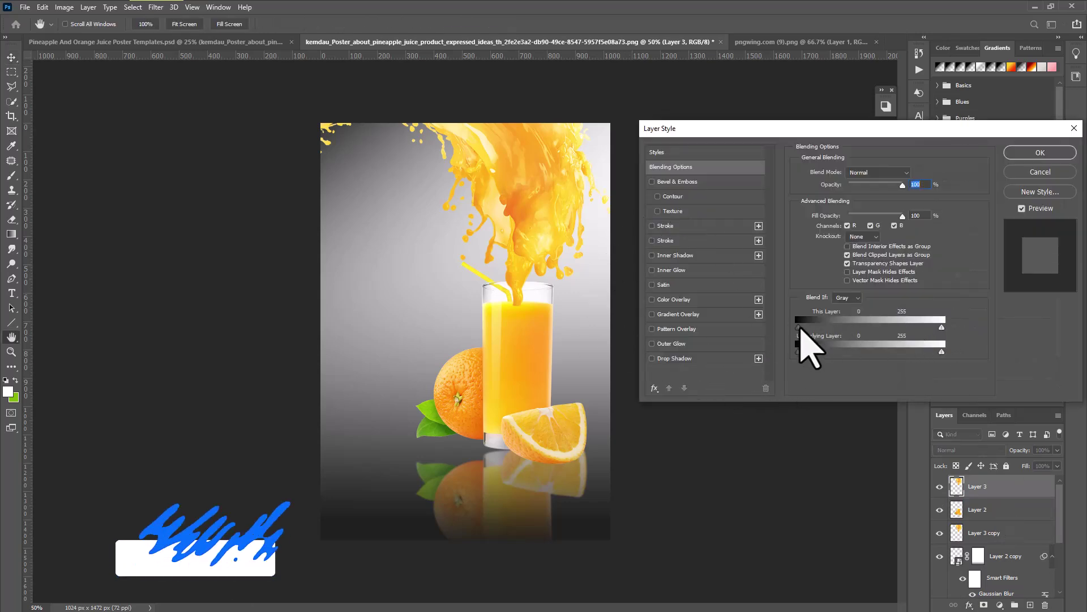
pyautogui.moveTo(850, 330); pyautogui.dragTo(871, 332)
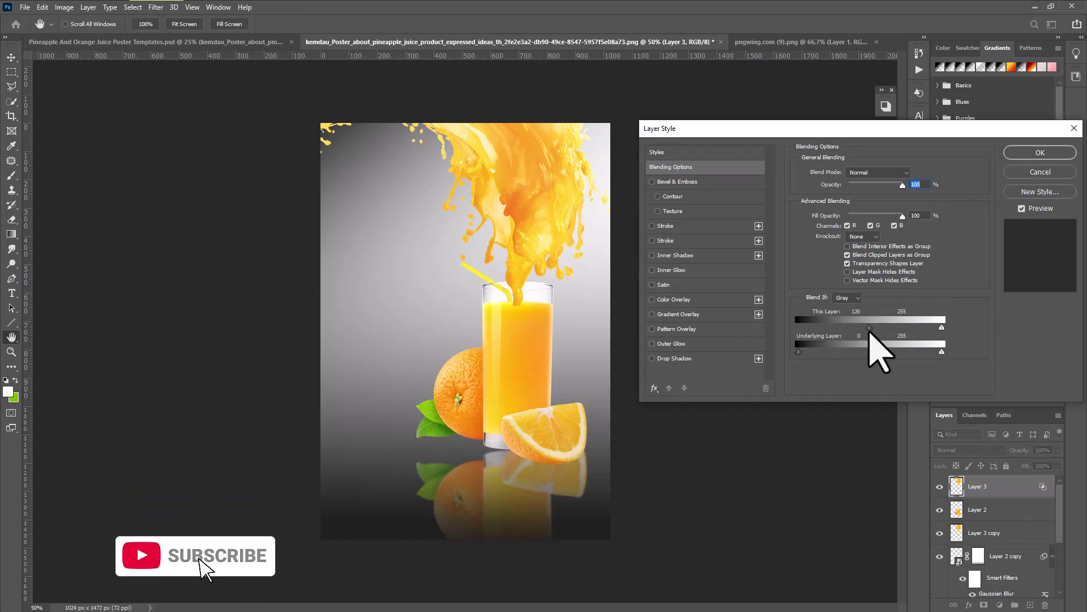
pyautogui.press('alt')
pyautogui.moveTo(939, 328); pyautogui.dragTo(876, 329)
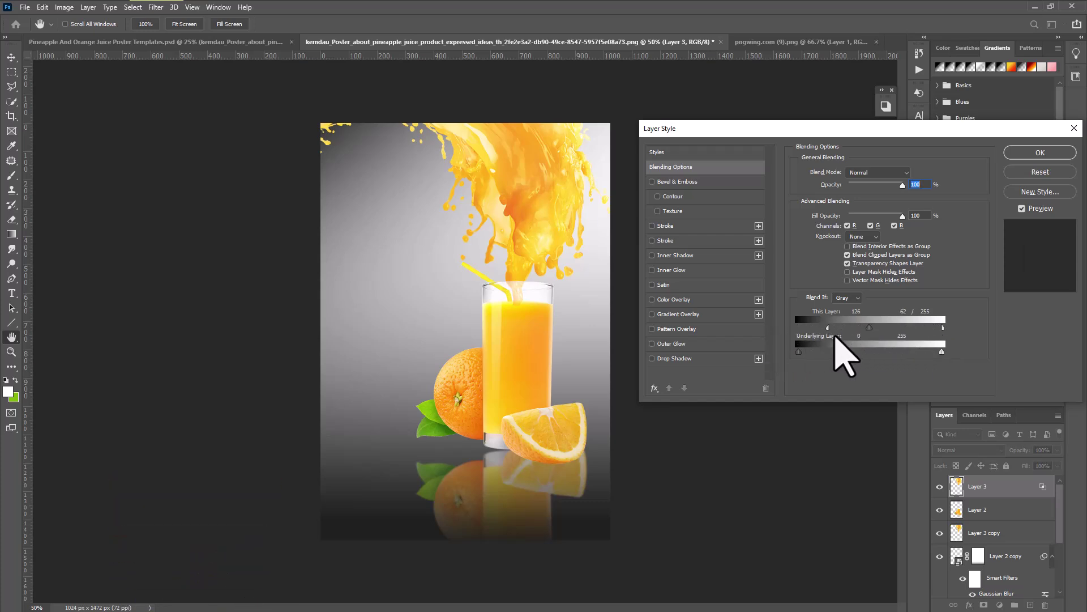
pyautogui.moveTo(837, 335); pyautogui.dragTo(826, 346)
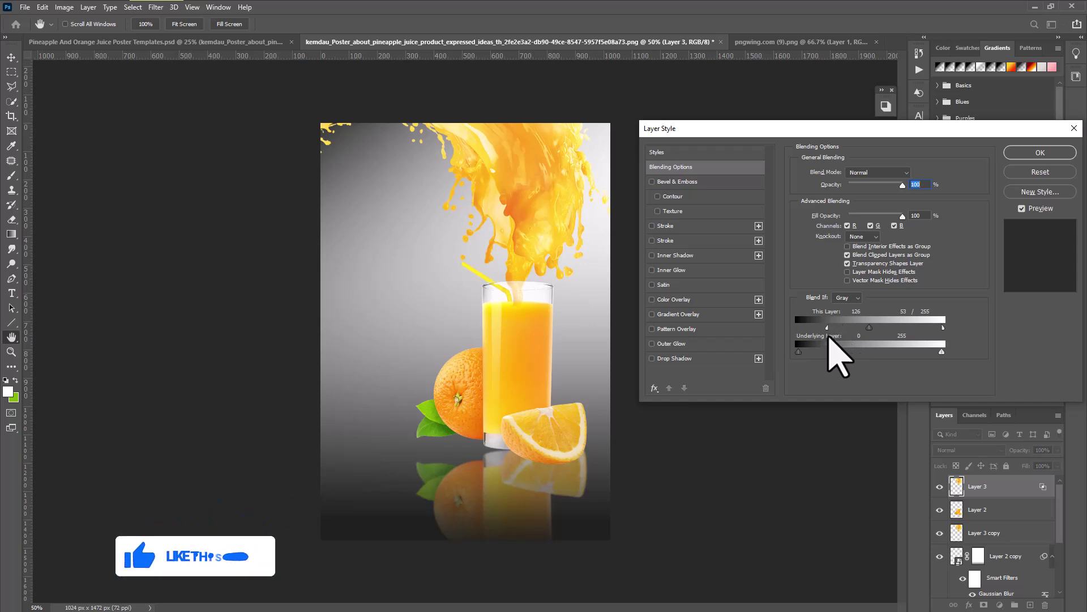
pyautogui.click(1041, 154)
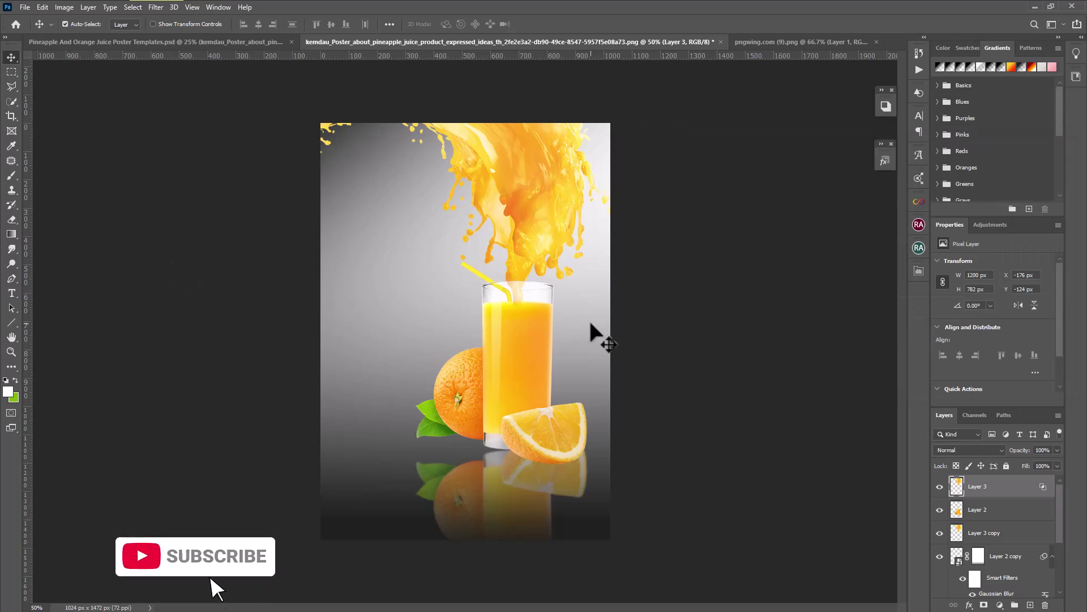
# Switch to the Eraser and choose the soft round brush with 0% hardness.
pyautogui.click(12, 220)
pyautogui.rightClick(493, 296)
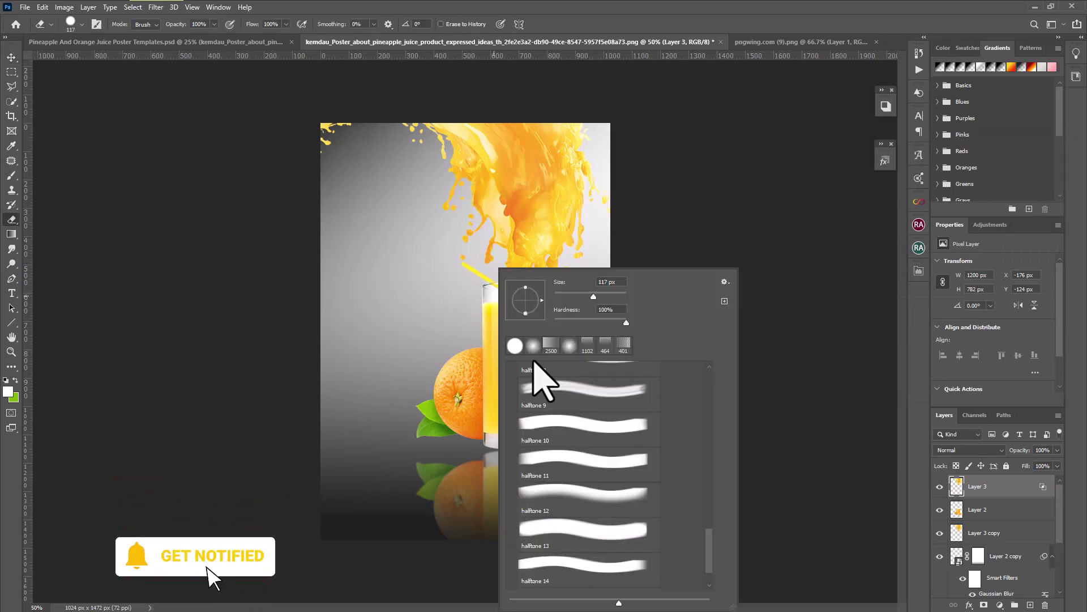
pyautogui.click(528, 346)
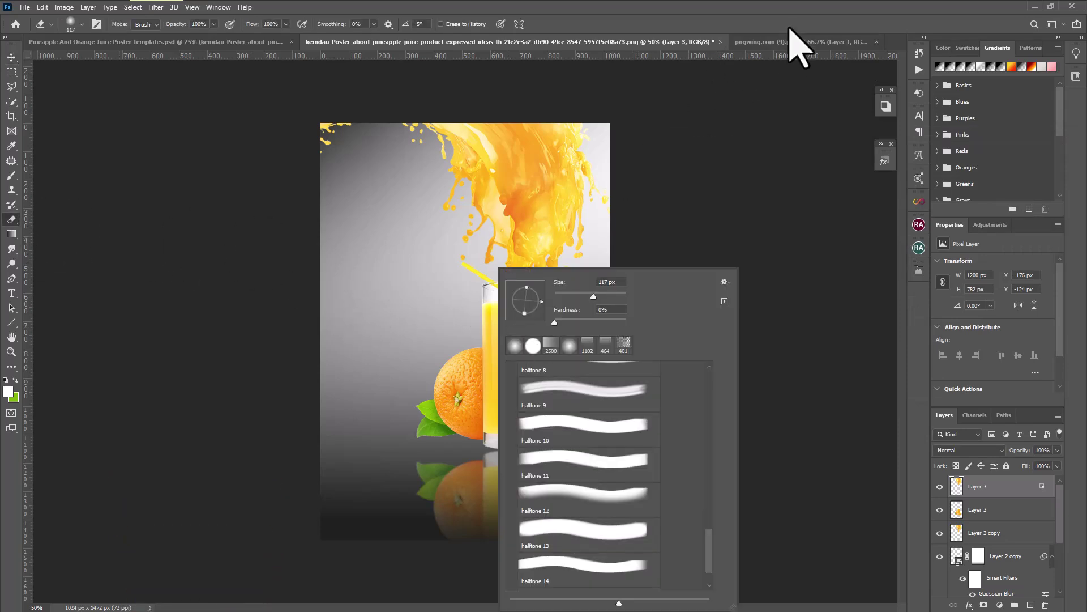
pyautogui.click(783, 65)
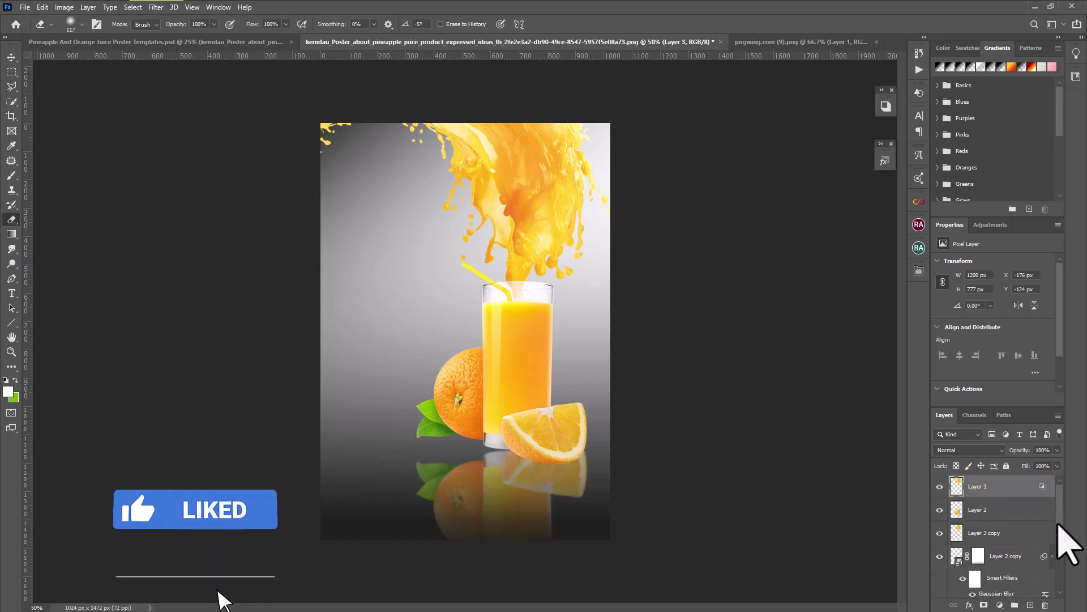
# Merge all layers of the image document, from Layer 3 down to the Background, into one layer.
pyautogui.scroll(-4, 1028, 504)
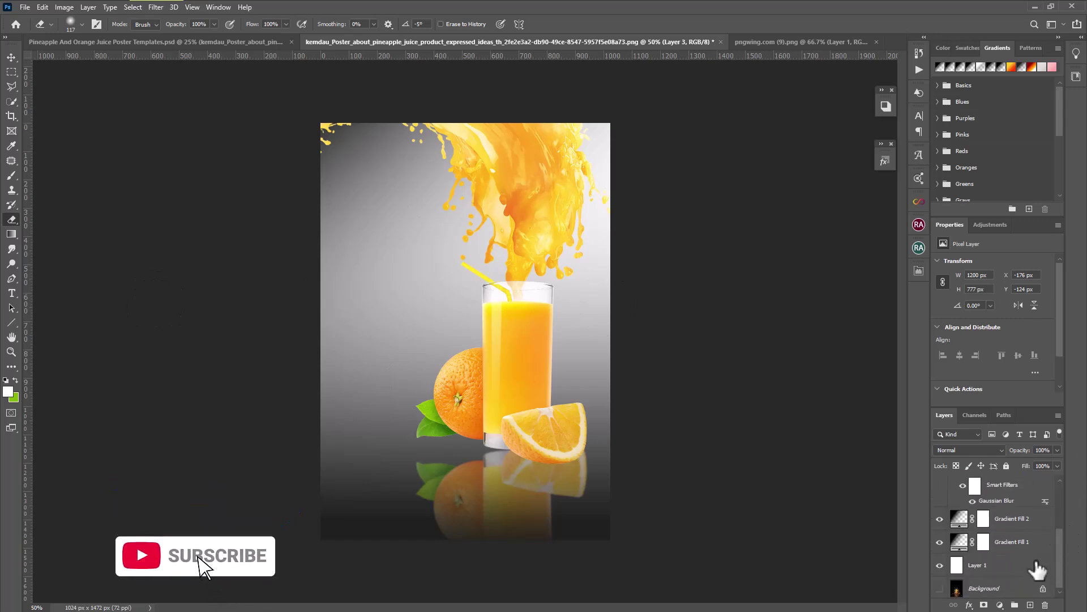
pyautogui.click(1010, 589)
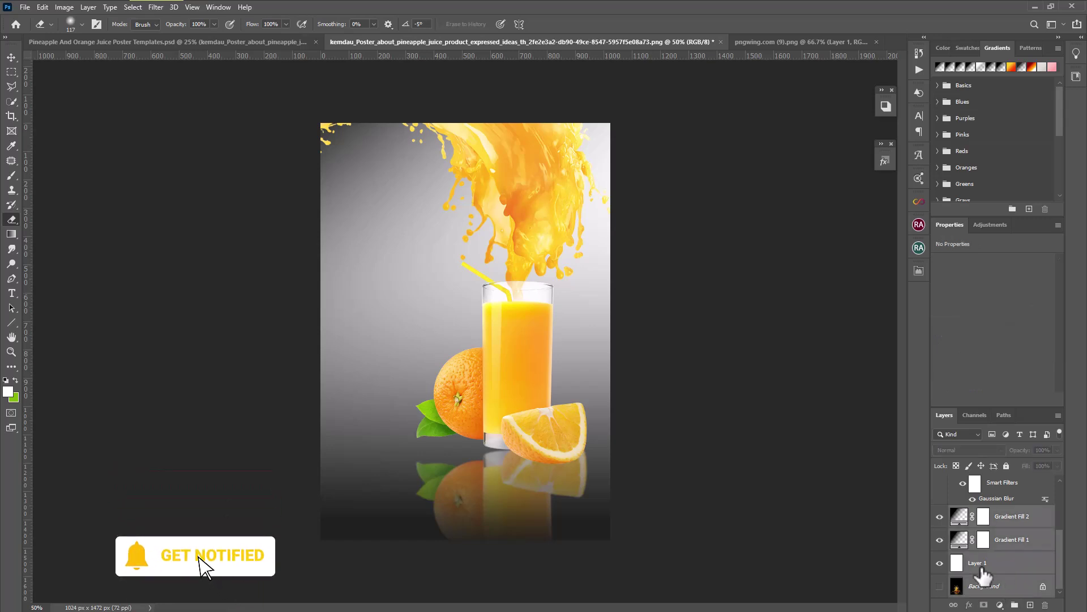
pyautogui.rightClick(1014, 595)
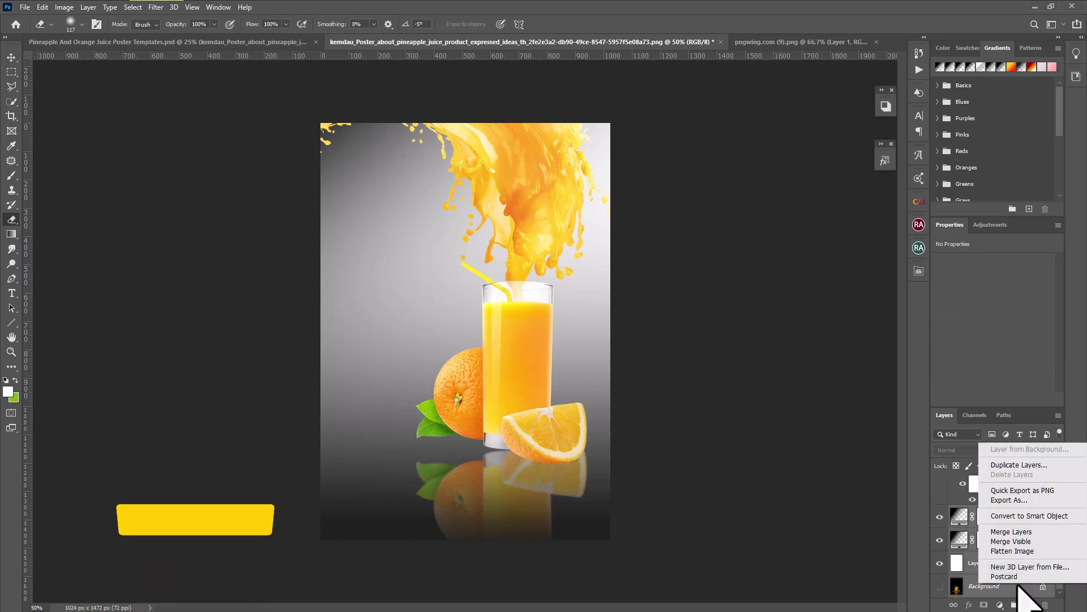
pyautogui.click(1008, 533)
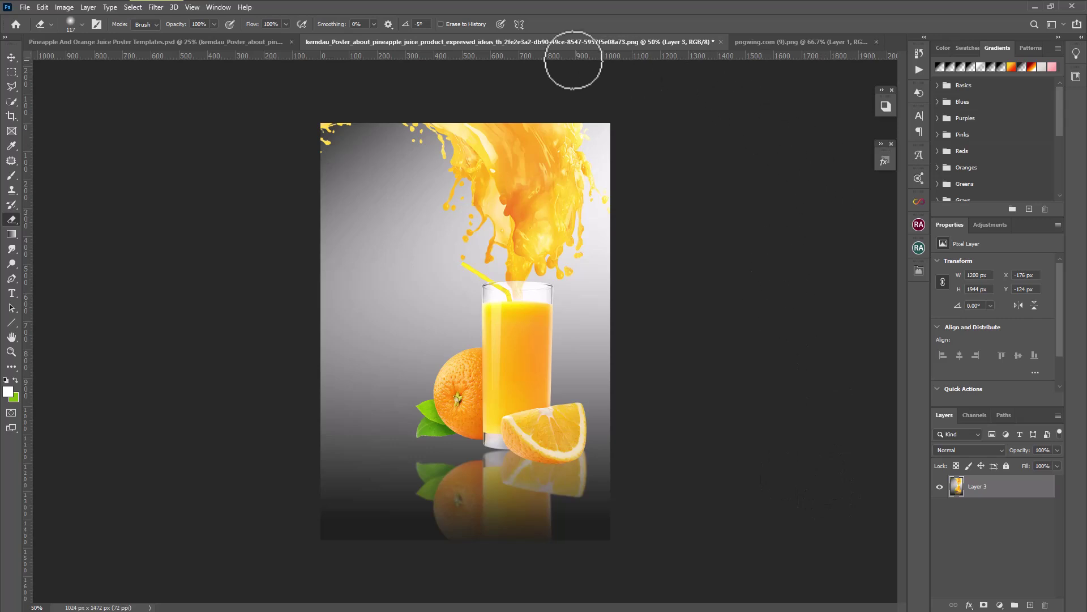
# Close pngwing.com (9).png and close the poster's image smart object document, saving its changes.
pyautogui.click(877, 42)
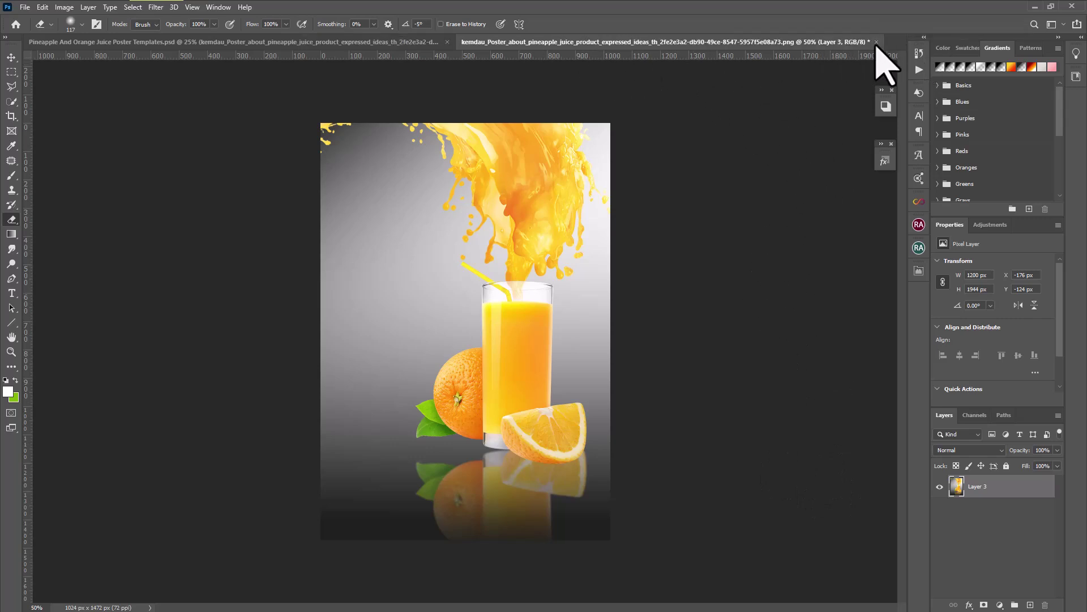
pyautogui.click(876, 42)
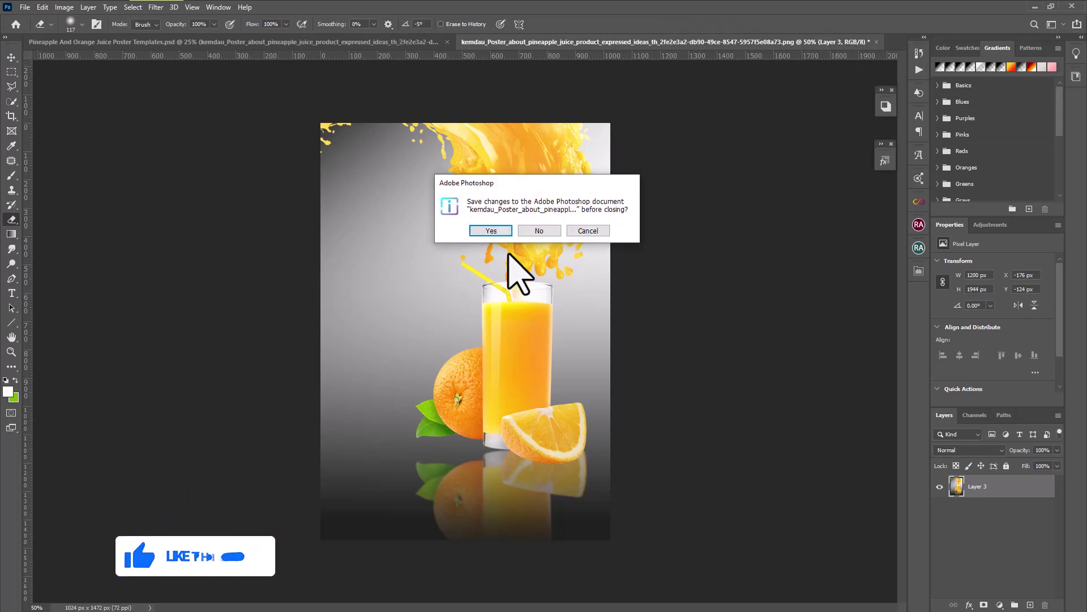
pyautogui.click(491, 230)
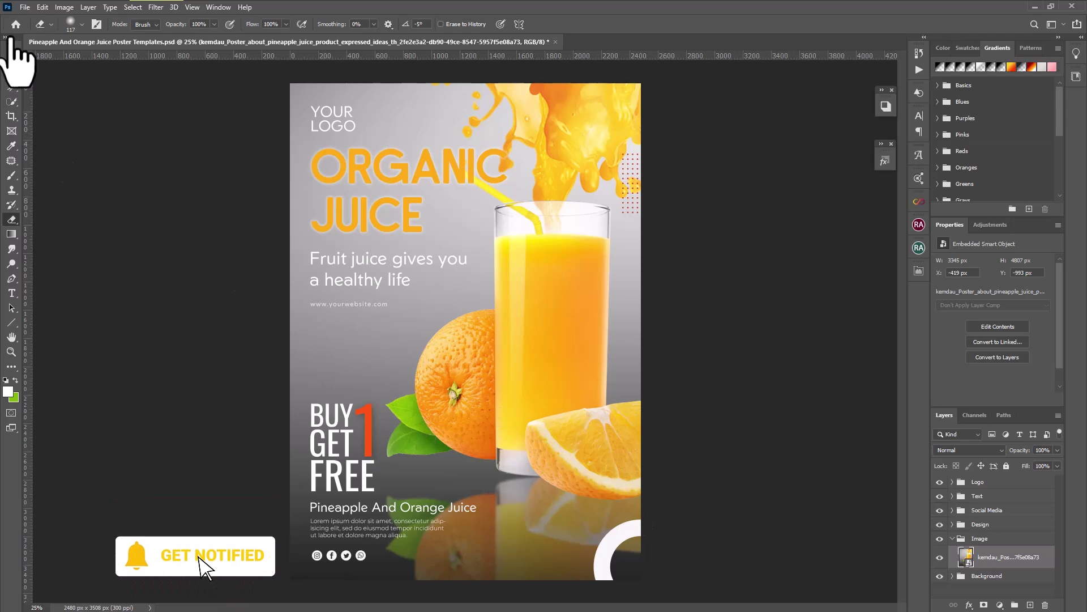
# Free-transform the image smart object in the poster down to 58.12% so it fits the poster's width.
pyautogui.click(43, 7)
pyautogui.click(79, 255)
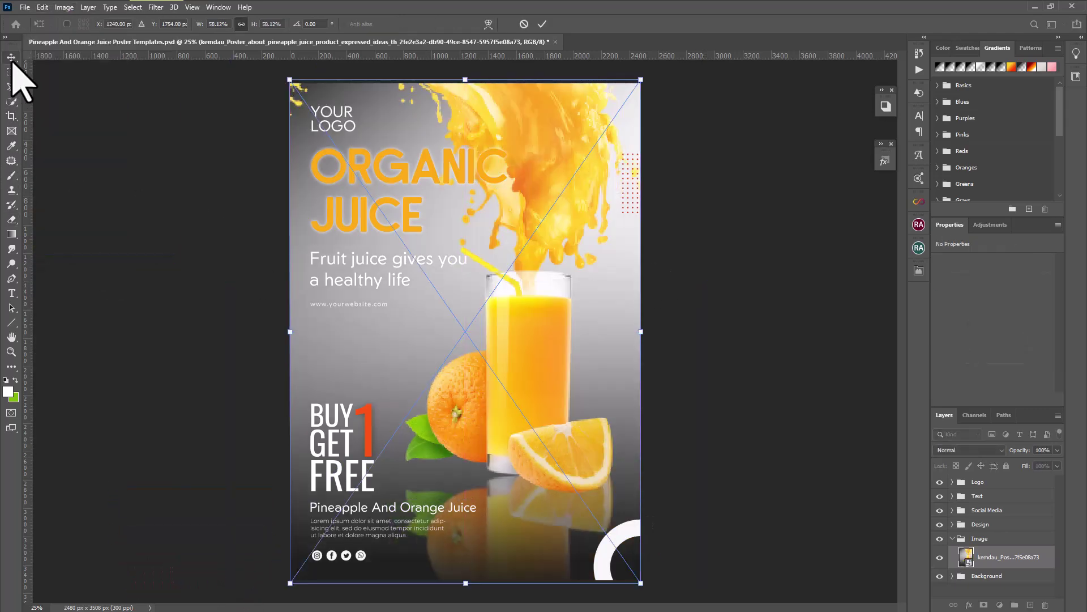
pyautogui.click(11, 58)
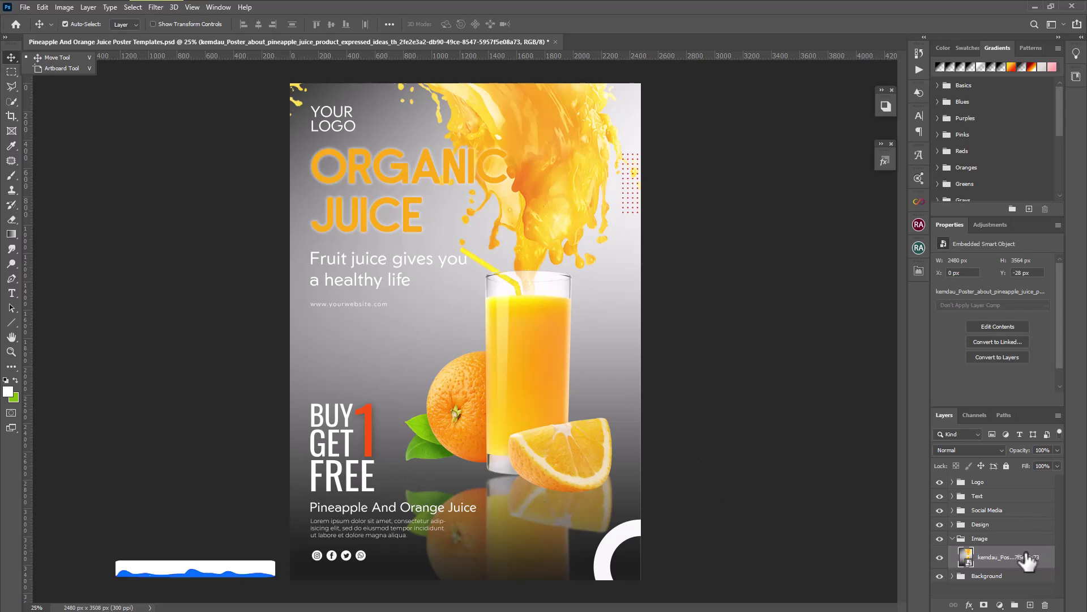
# Check what the Text group covers by toggling its visibility, and expand it to look through its layers.
pyautogui.click(941, 497)
pyautogui.click(940, 497)
pyautogui.click(940, 496)
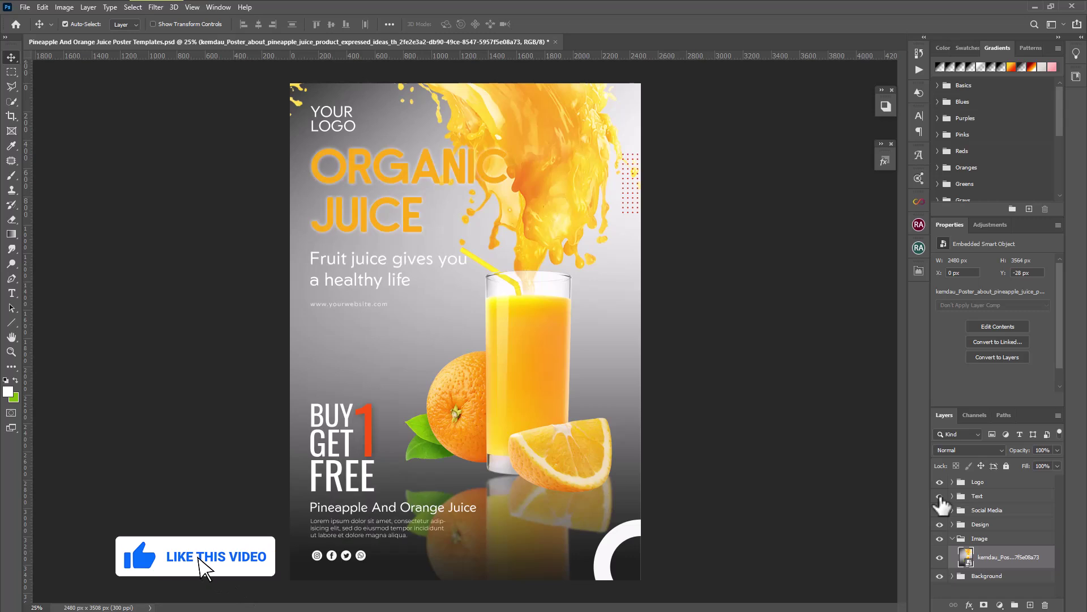
pyautogui.click(952, 496)
pyautogui.scroll(-5, 989, 560)
pyautogui.scroll(-1, 998, 581)
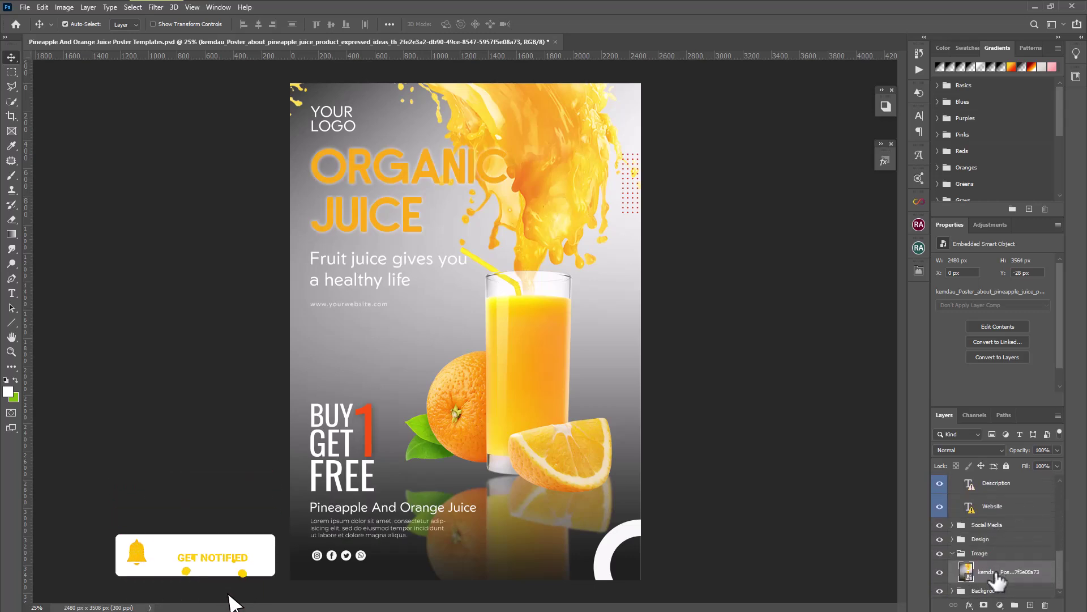
# Check and expand the Social Media group and open the colour of its Color fill layer for editing.
pyautogui.click(940, 525)
pyautogui.click(940, 525)
pyautogui.click(952, 524)
pyautogui.scroll(-2, 1035, 554)
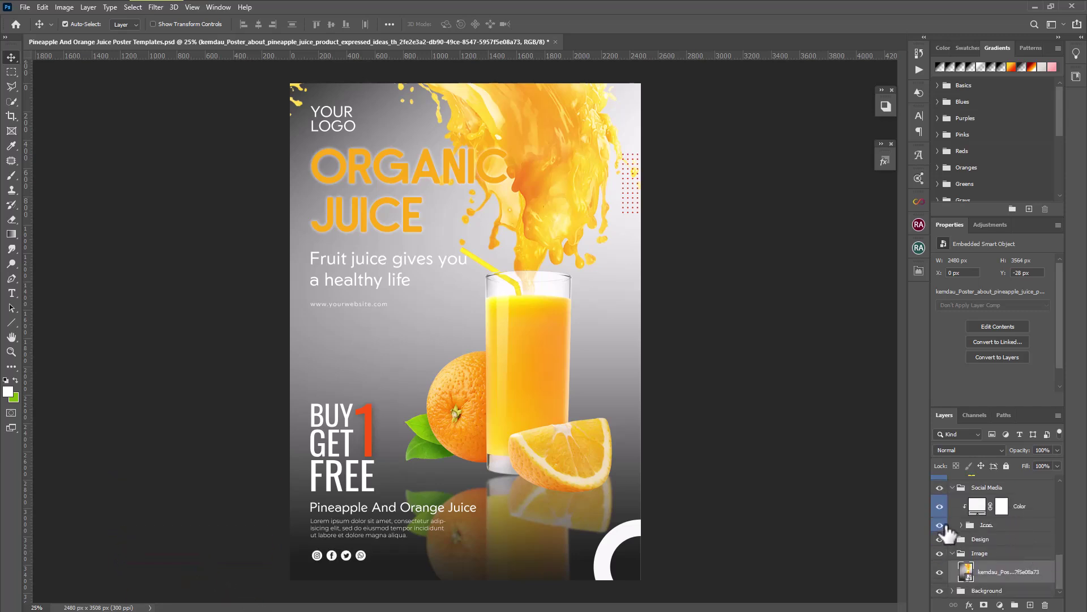
pyautogui.click(980, 510)
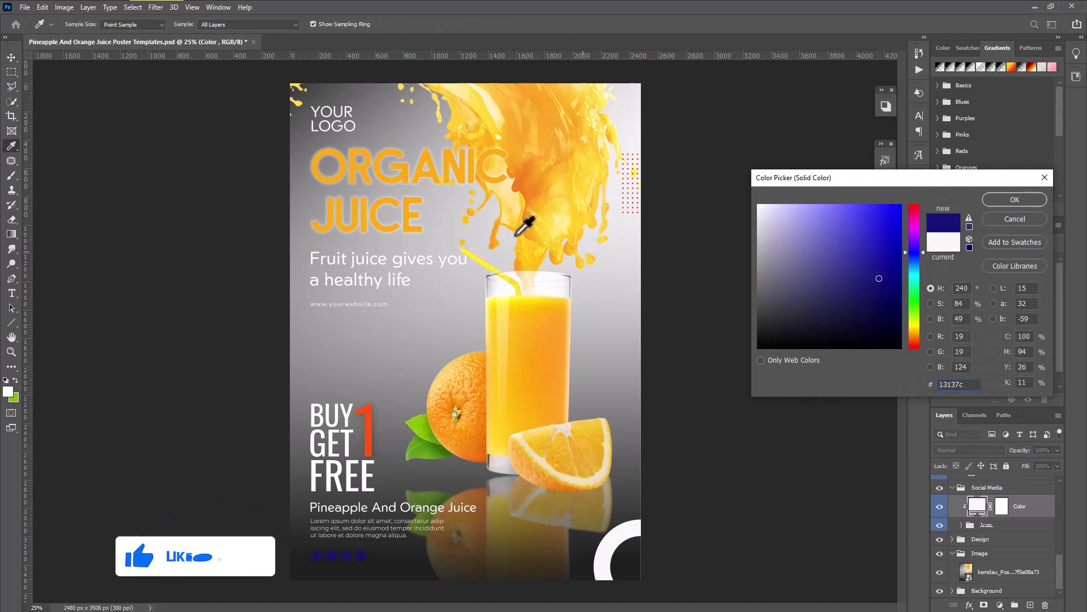
# Try the title's orange, the red-orange of the number 1, leaf green, crimson and bright green as the social icon colour.
pyautogui.click(395, 208)
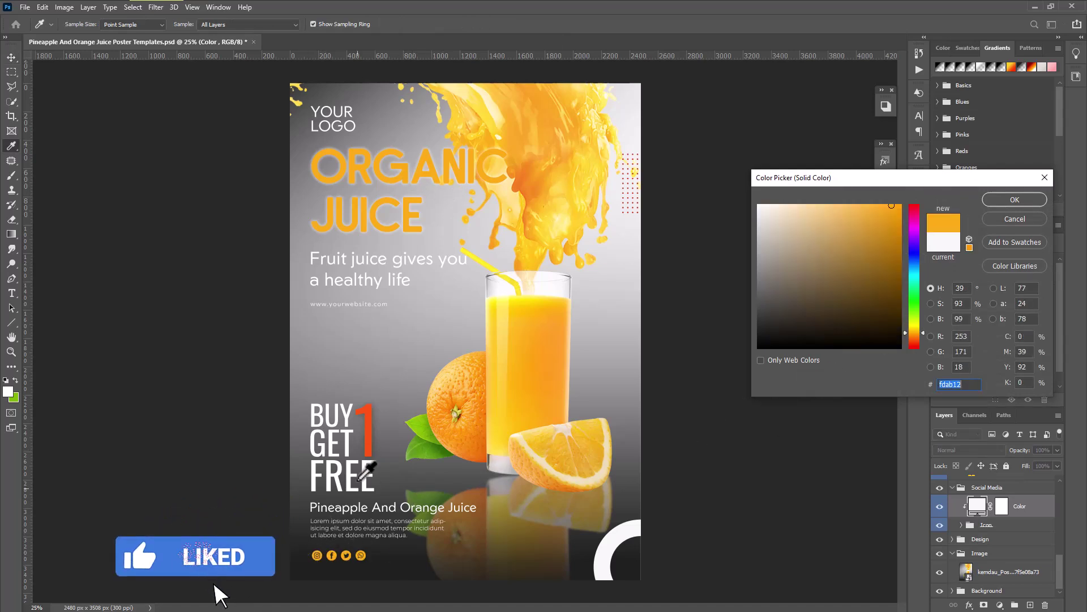
pyautogui.click(363, 427)
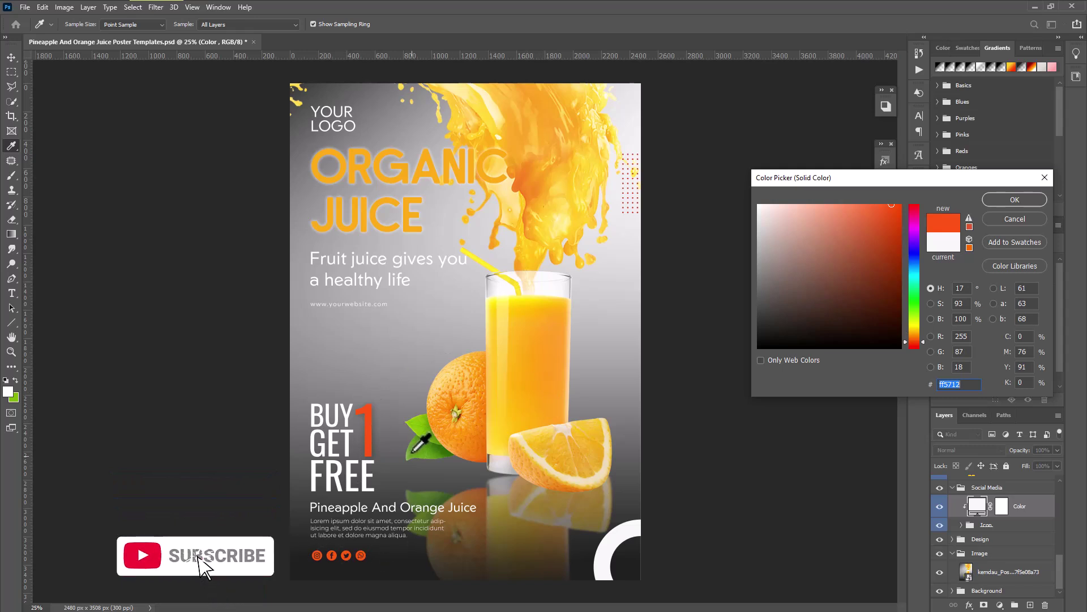
pyautogui.click(424, 422)
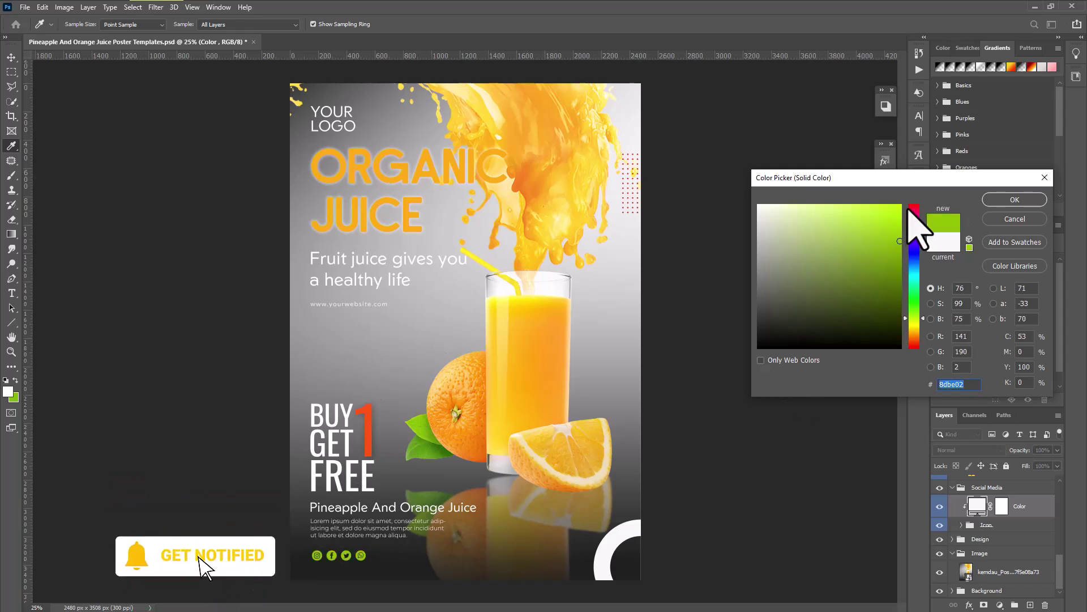
pyautogui.write('fb0724')
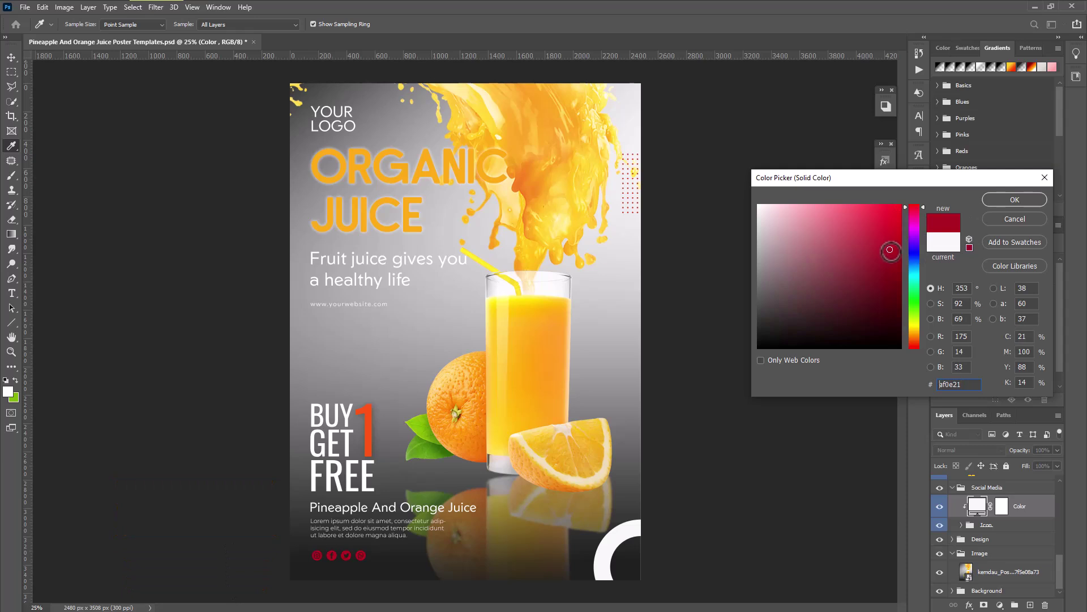
pyautogui.moveTo(914, 213); pyautogui.dragTo(912, 295)
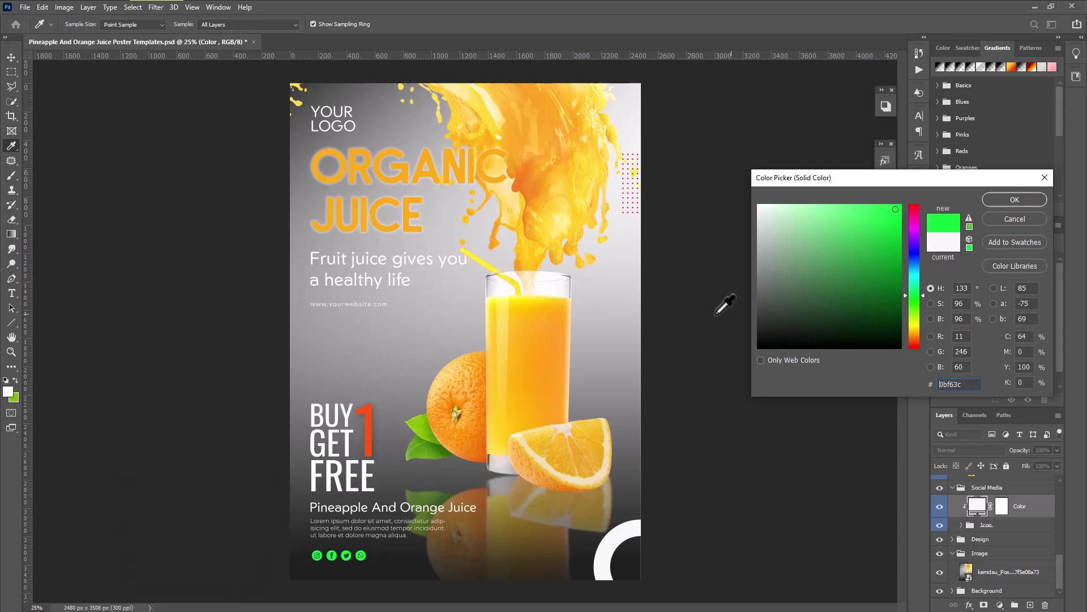
# Set the social icons' fill to the orange sampled from the JUICE title.
pyautogui.click(342, 213)
pyautogui.click(1015, 199)
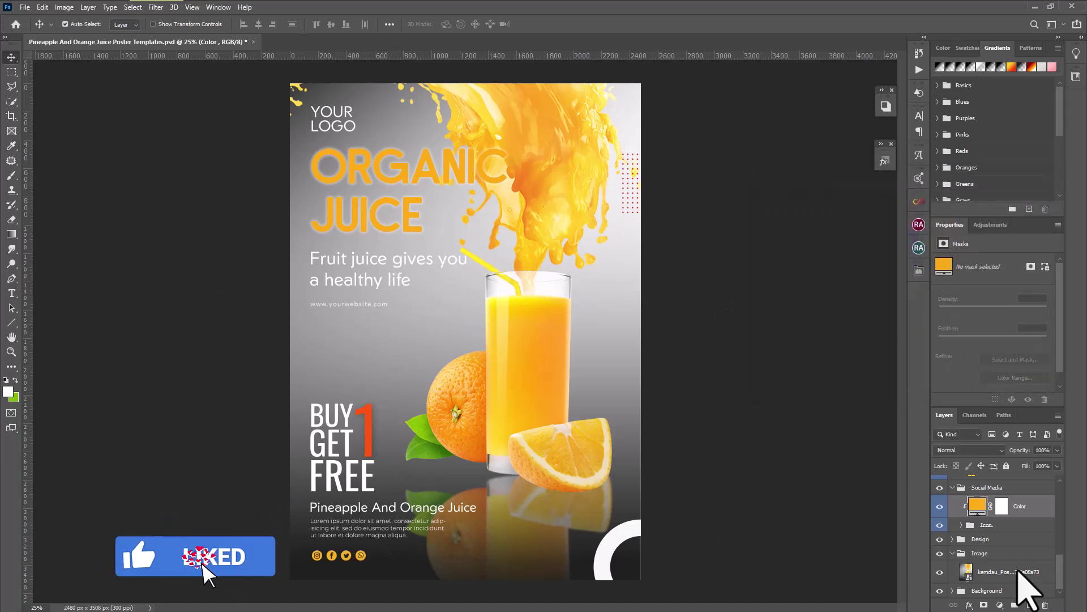
# Check and expand the Design group, and recolour the ring in the poster's lower-right corner with orange ff9d1b sampled from the juice.
pyautogui.click(940, 539)
pyautogui.click(953, 539)
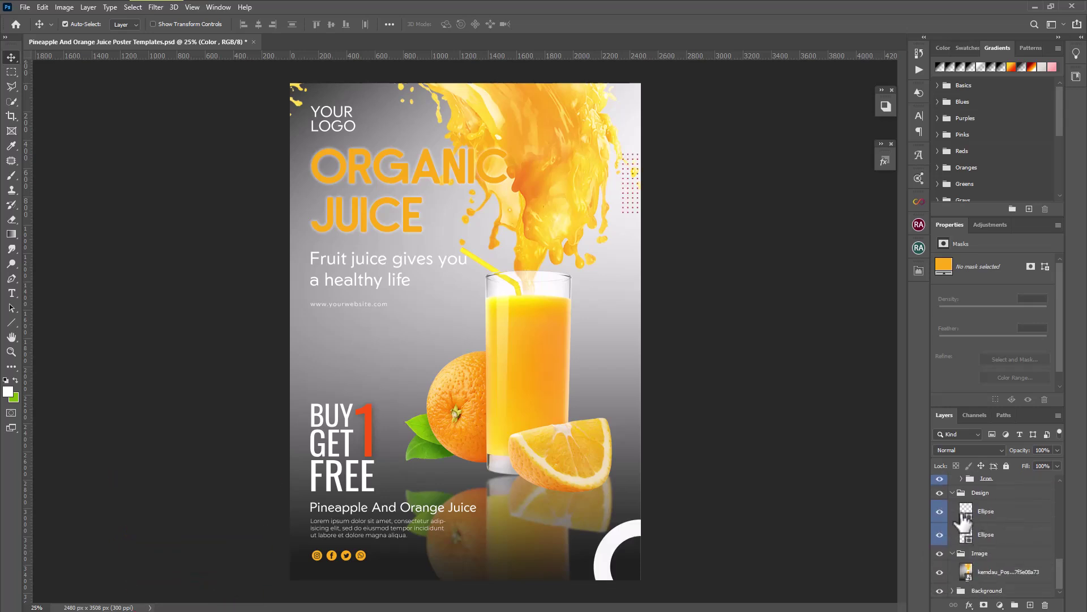
pyautogui.doubleClick(966, 511)
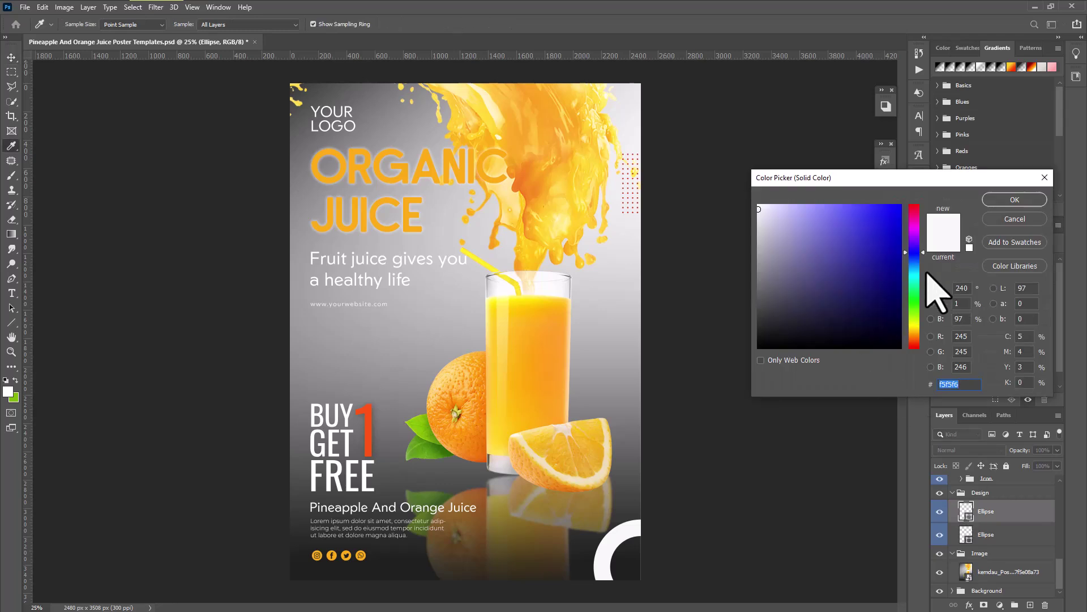
pyautogui.click(555, 377)
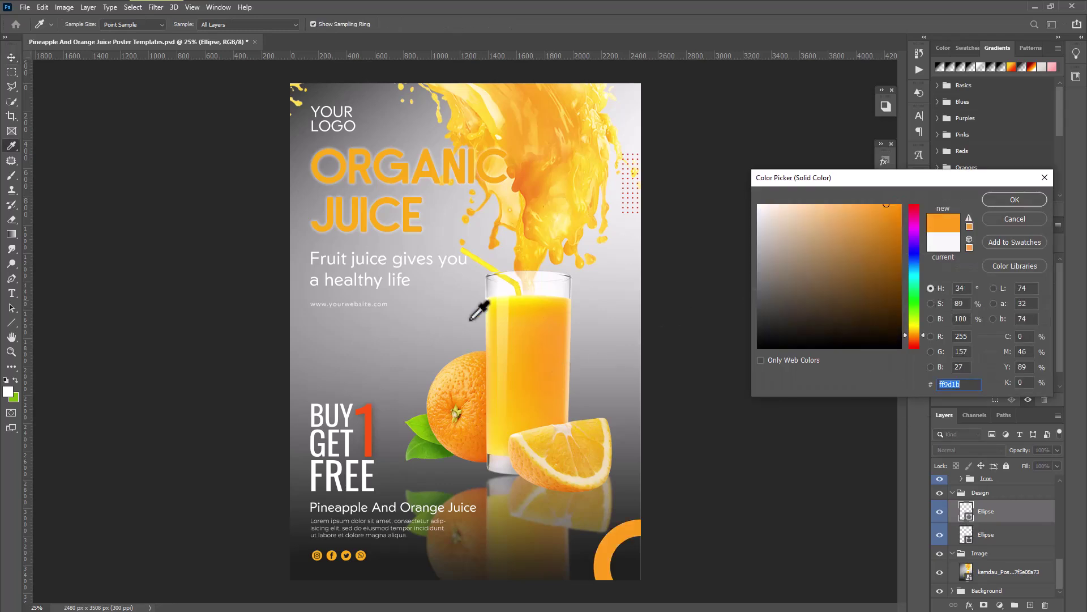
pyautogui.click(1014, 199)
pyautogui.scroll(1, 972, 515)
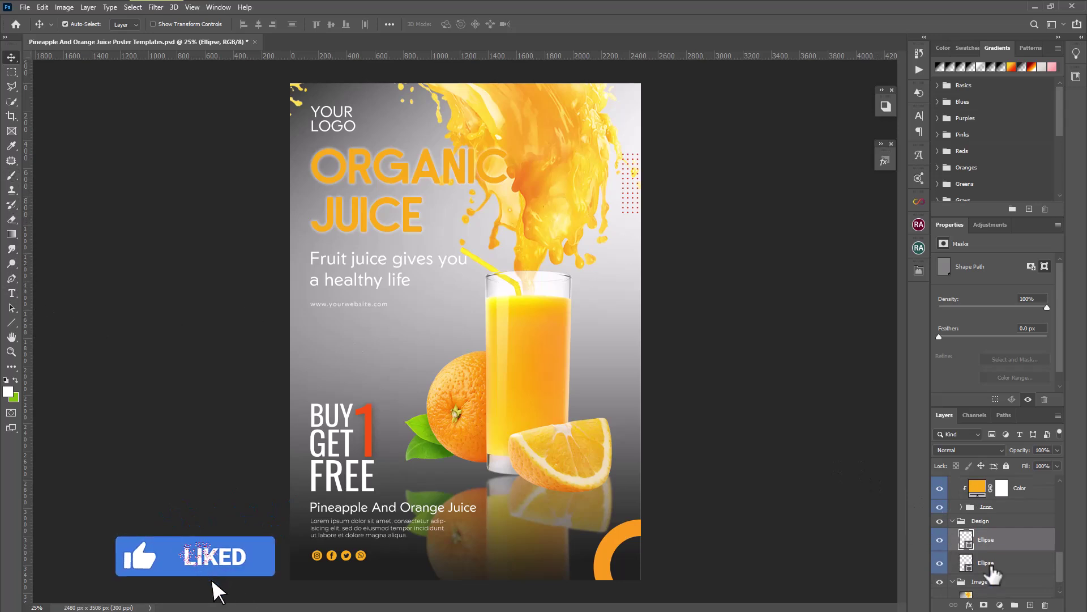
# Brush a dark red halftone dot pattern about 544 × 1545 px onto a new Design layer, over the poster's left side.
pyautogui.click(1031, 605)
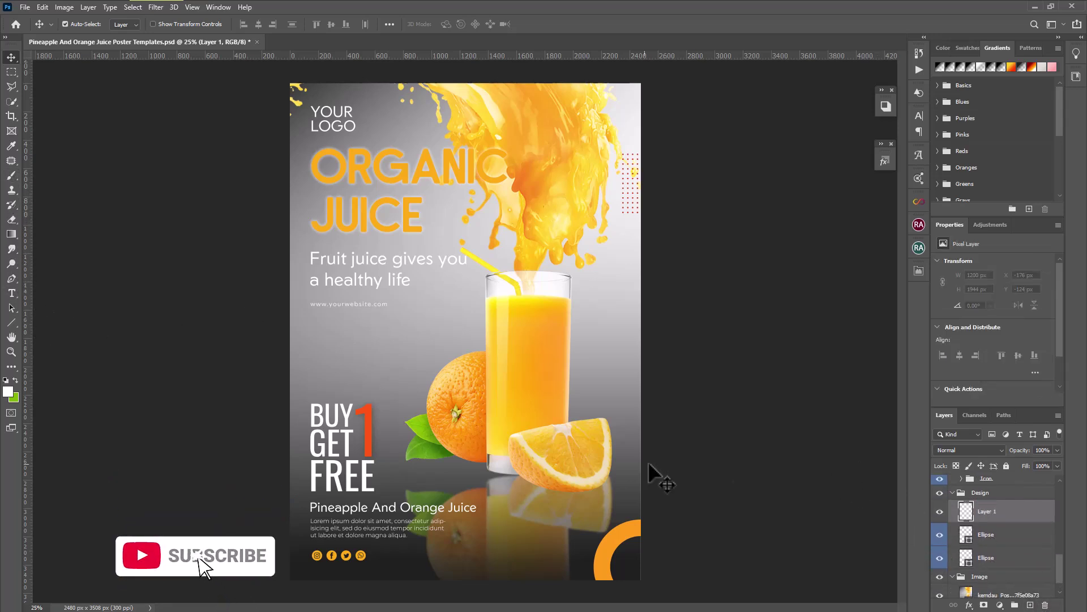
pyautogui.click(11, 175)
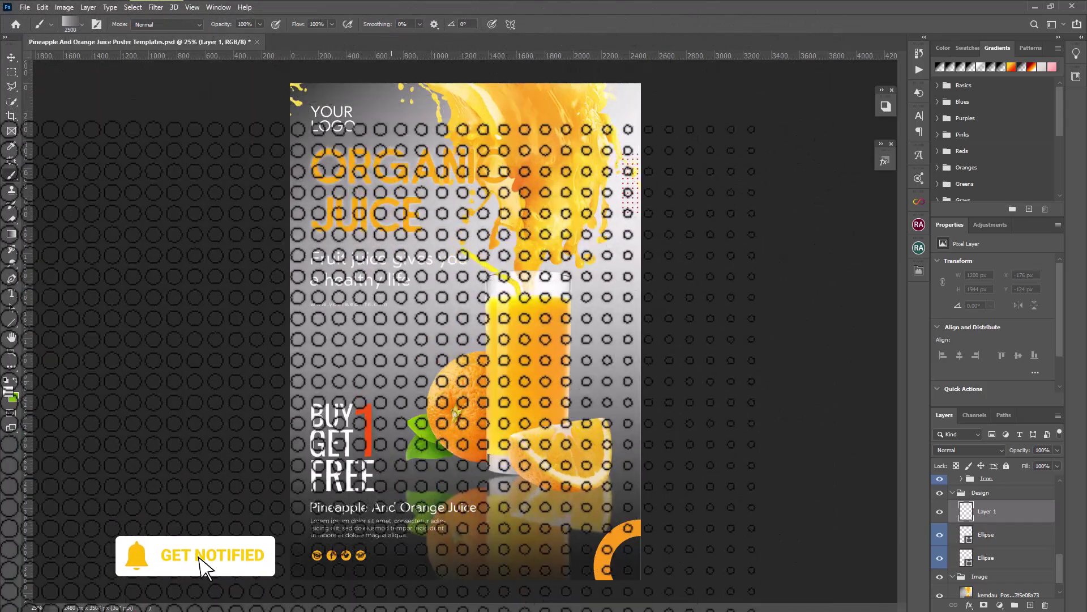
pyautogui.click(8, 391)
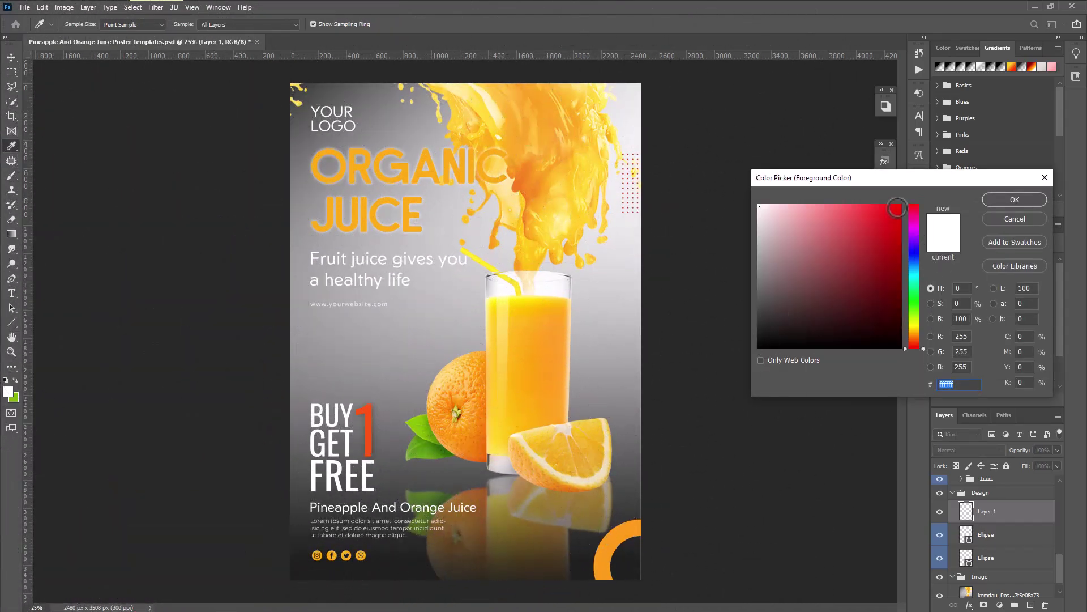
pyautogui.press('Return')
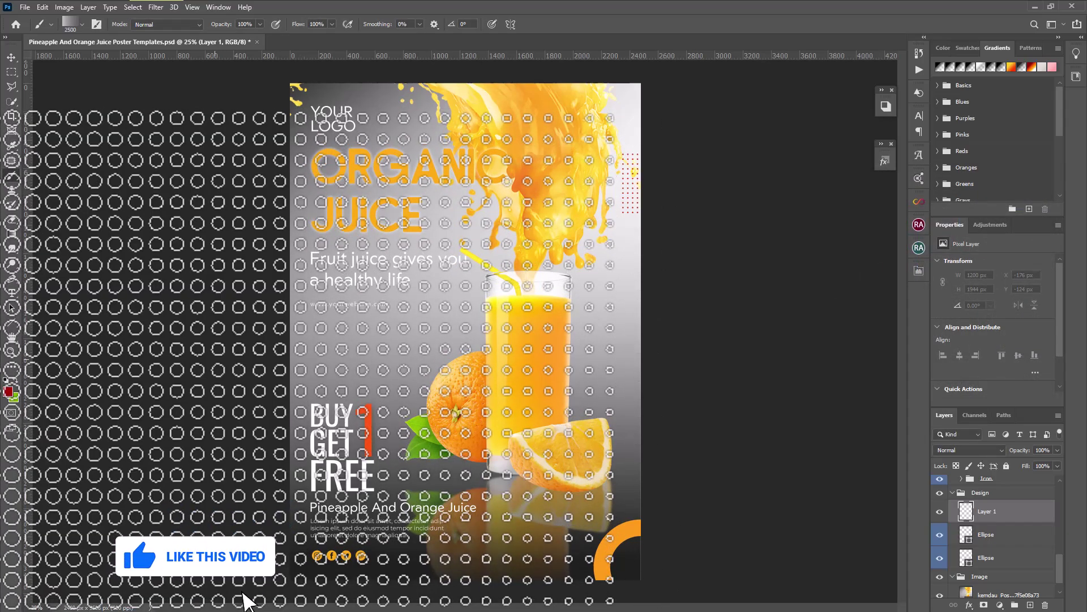
pyautogui.click(333, 336)
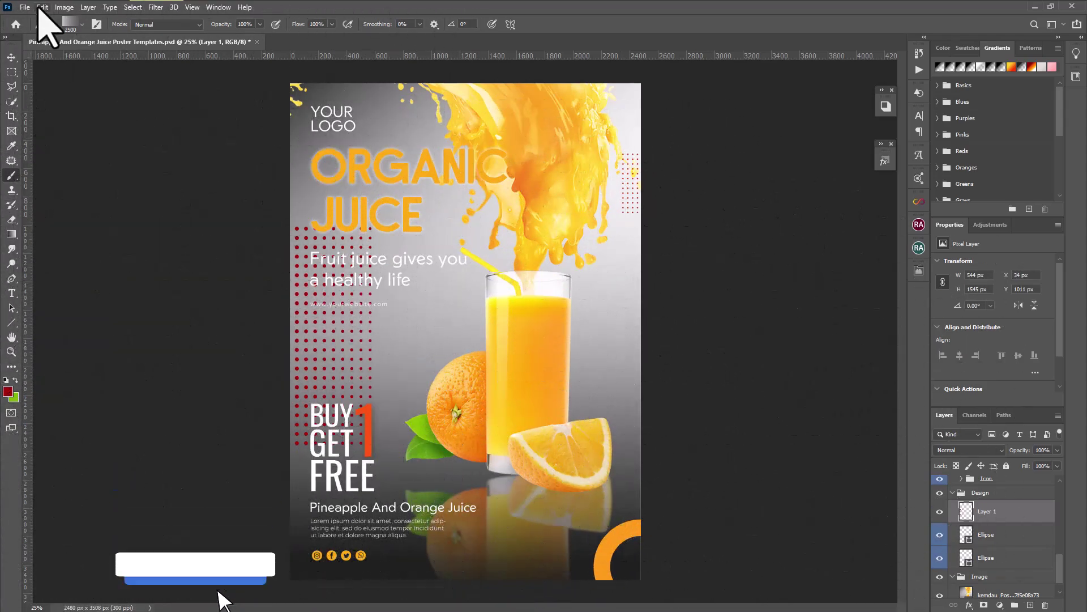
# Scale the new dot pattern to about 73% and move it above the logo, partly beyond the poster's upper edge.
pyautogui.click(42, 7)
pyautogui.click(79, 255)
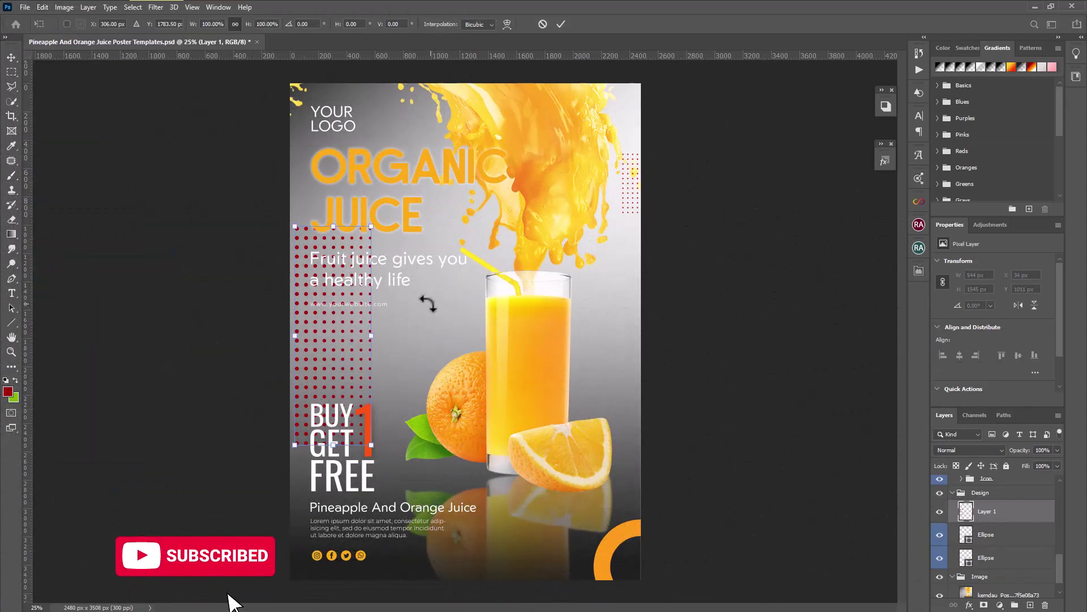
pyautogui.moveTo(371, 444); pyautogui.dragTo(351, 68)
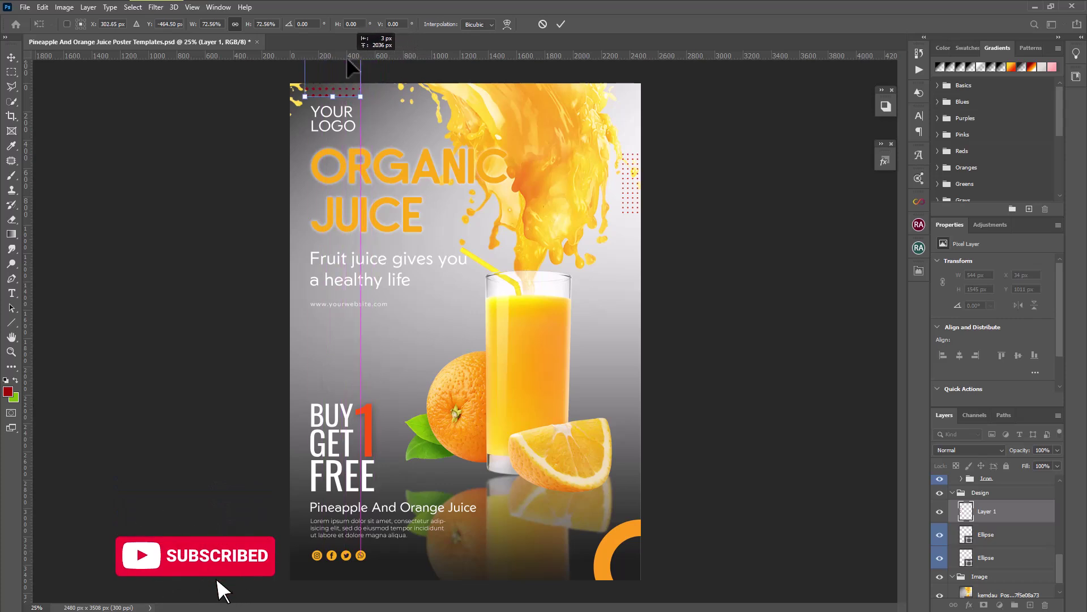
pyautogui.press('Return')
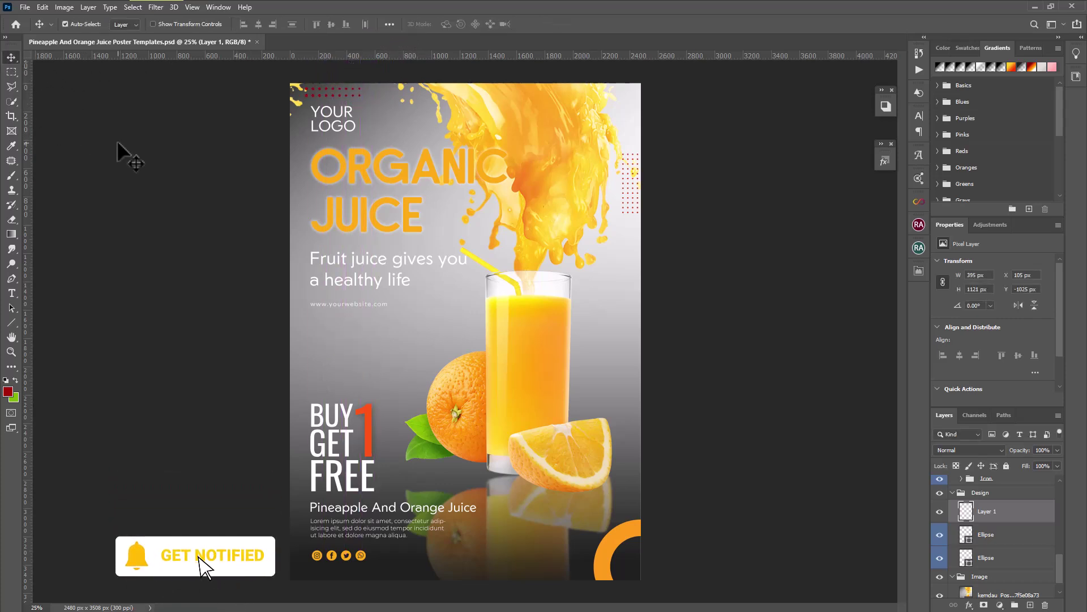
# Collapse the Image group and hide the Logo group to check what it covers.
pyautogui.scroll(-1, 1002, 545)
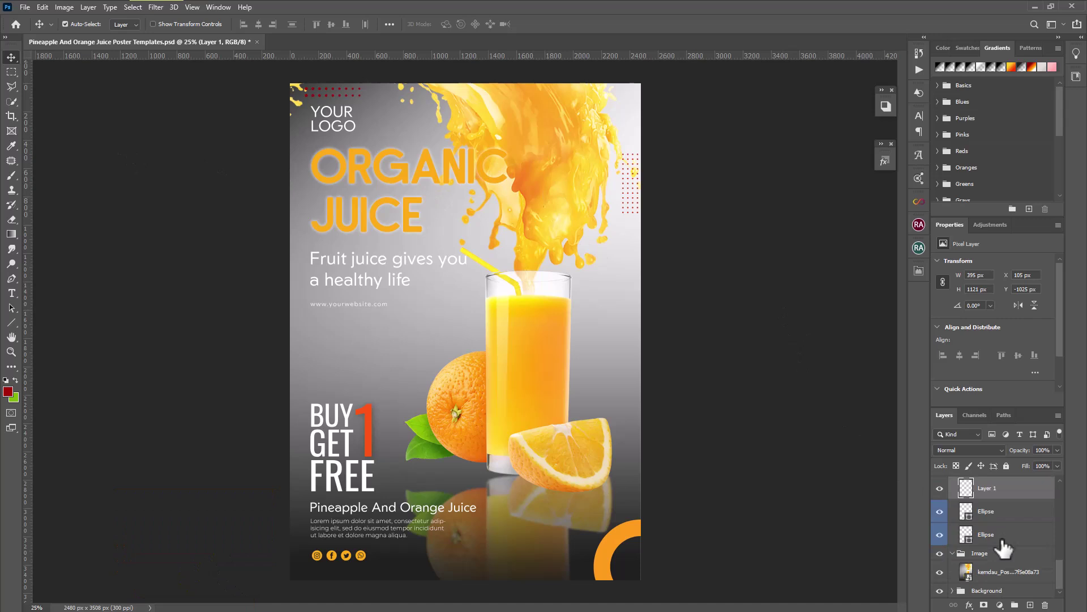
pyautogui.click(952, 554)
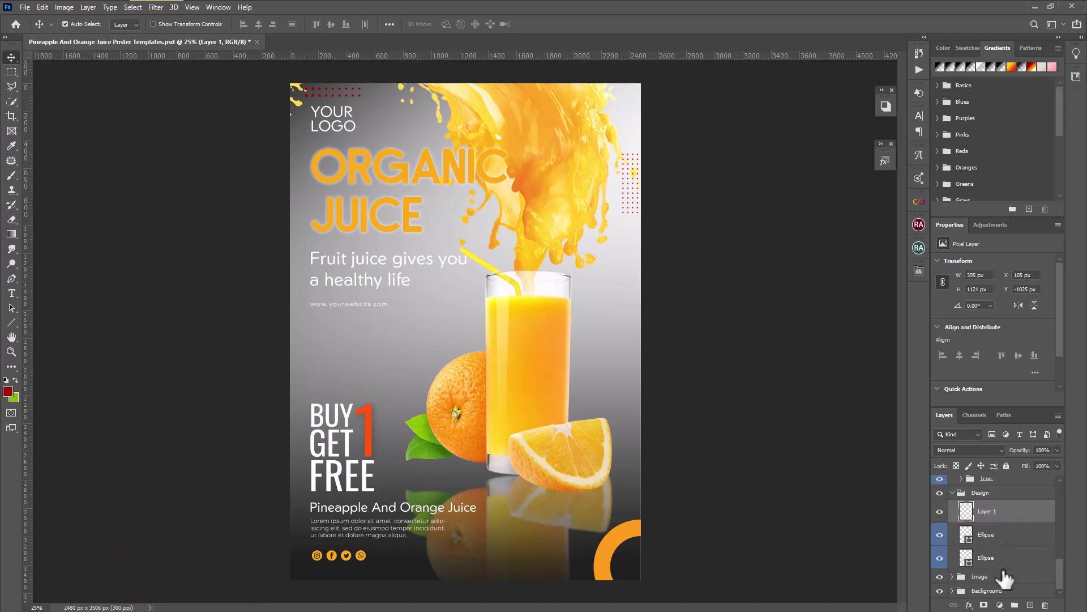
pyautogui.scroll(1, 1004, 577)
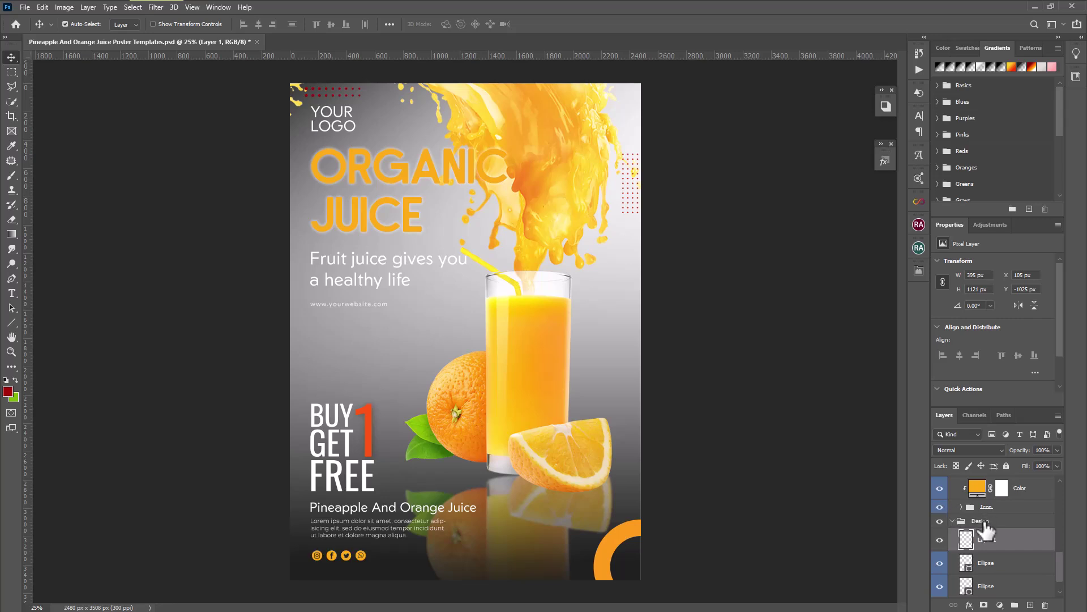
pyautogui.scroll(-5, 986, 528)
pyautogui.scroll(2, 985, 527)
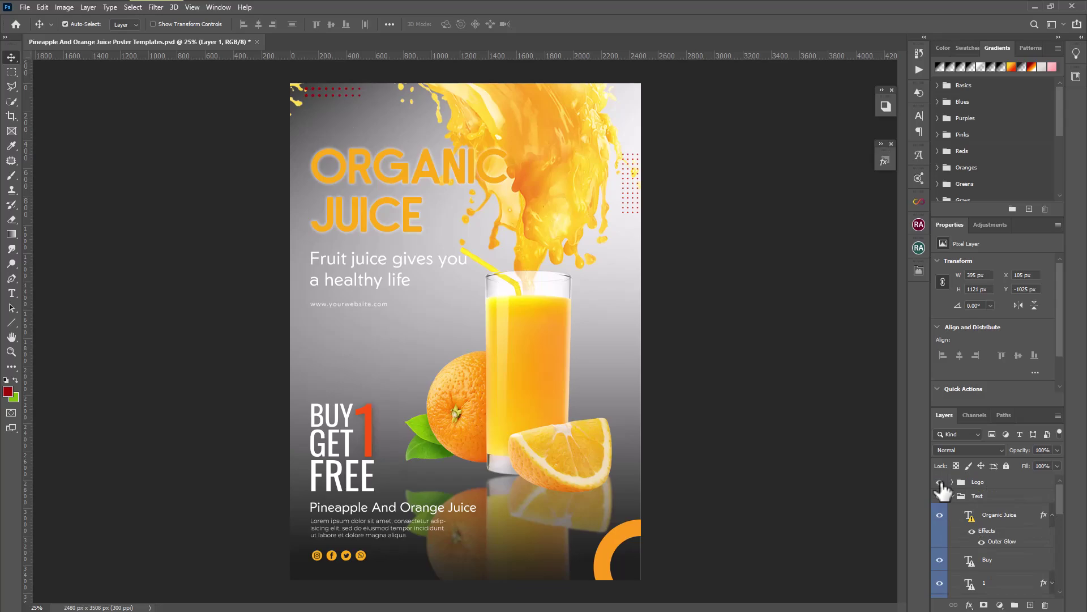